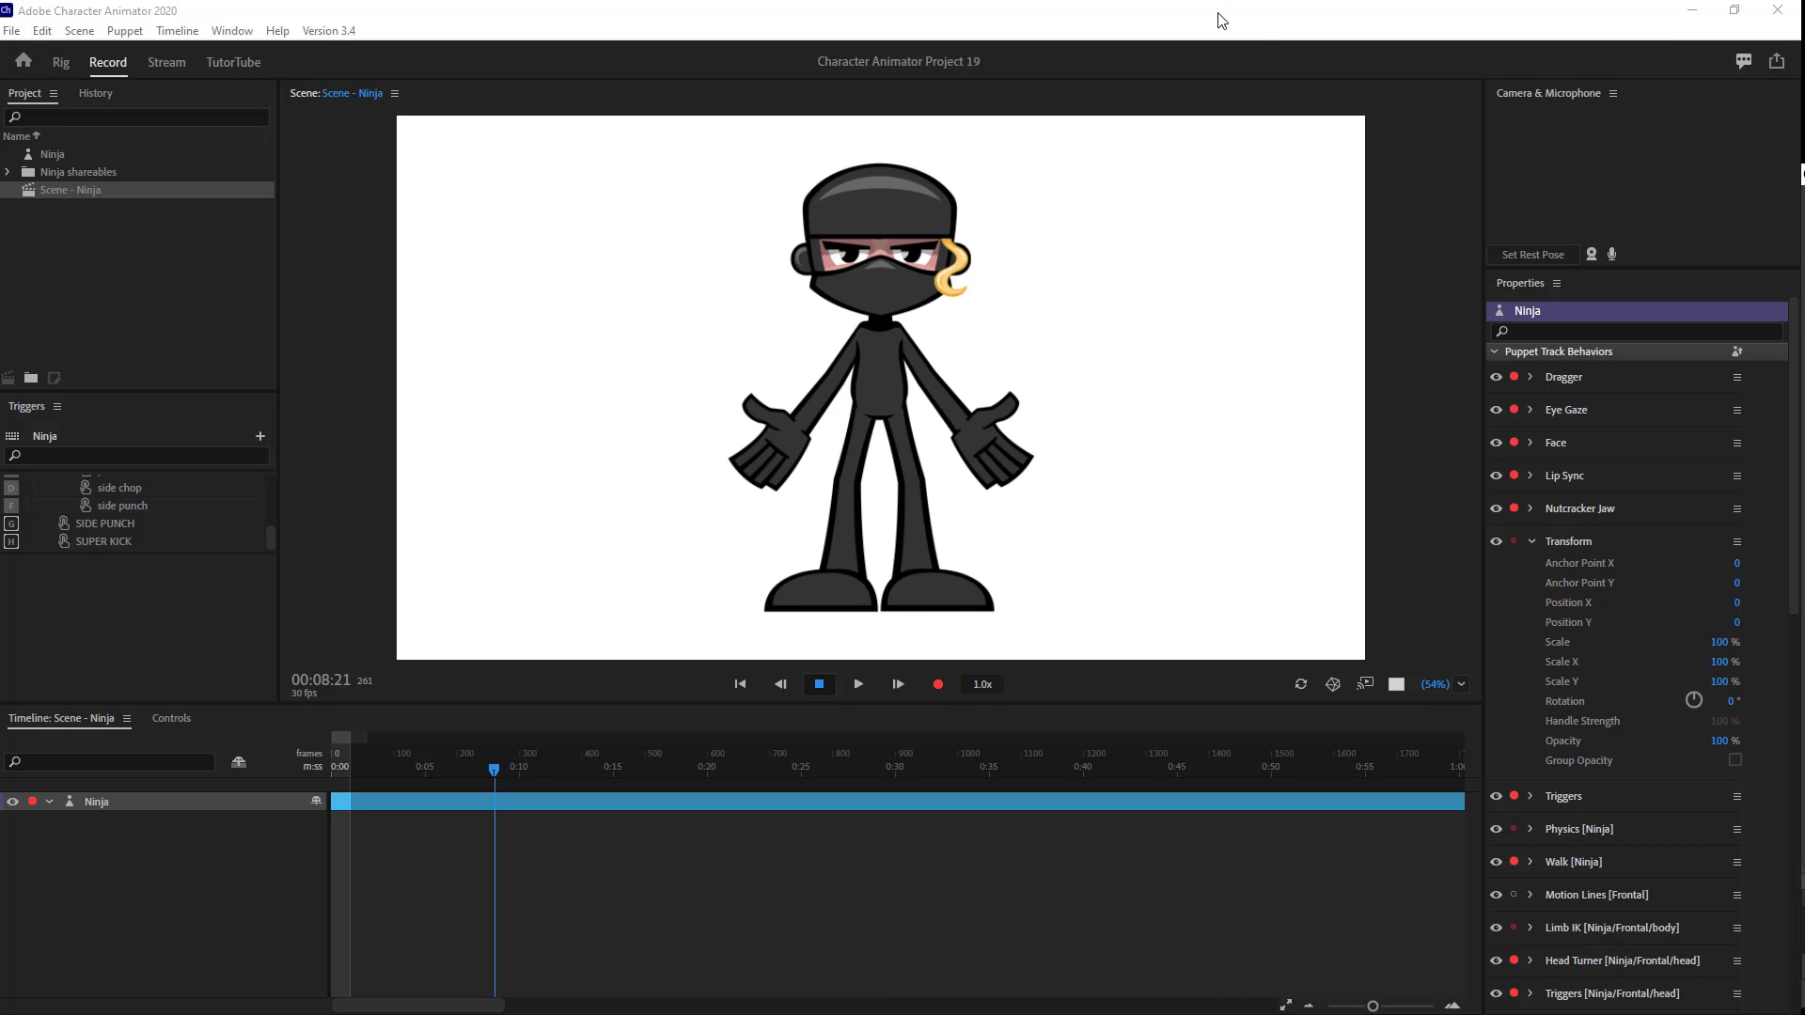
Restore the maximized Ninja project window to a smaller size over the NewTek page.
drag(1221, 20, 1354, 196)
Bring the NewTek NDI page to the front, then reposition OBS Studio and minimize it.
click(1107, 167)
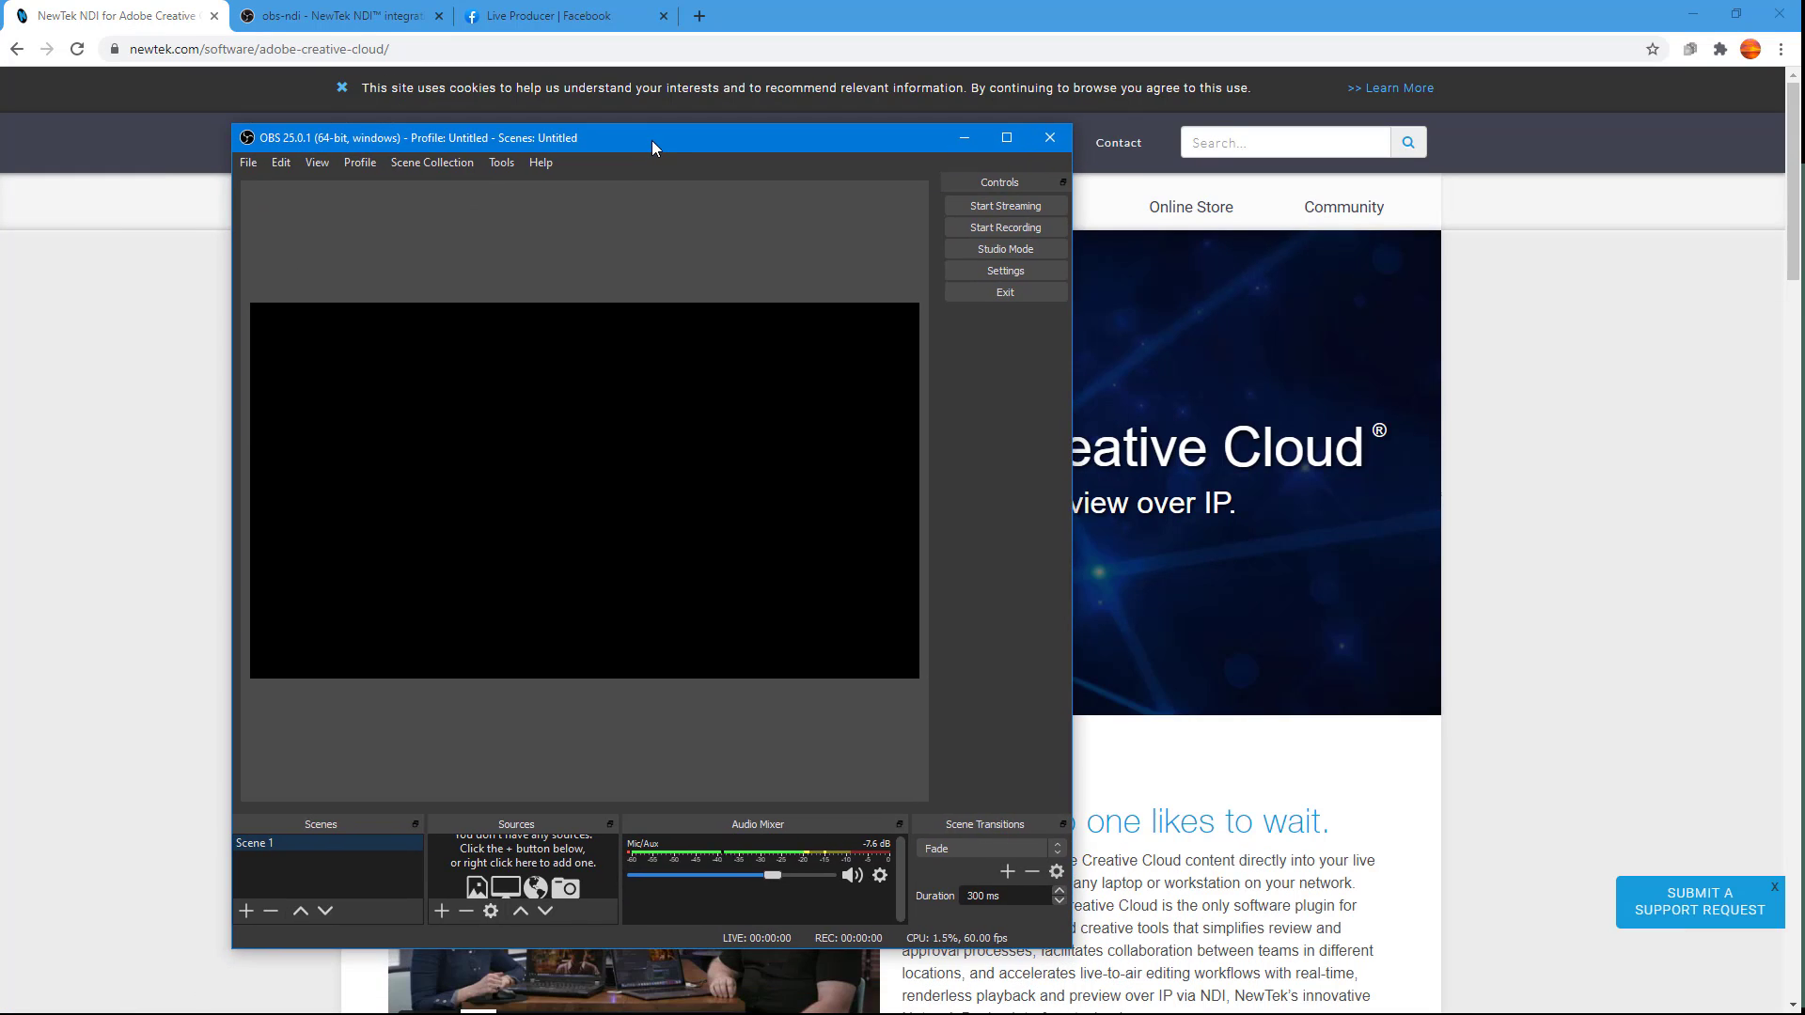
drag(651, 140, 685, 160)
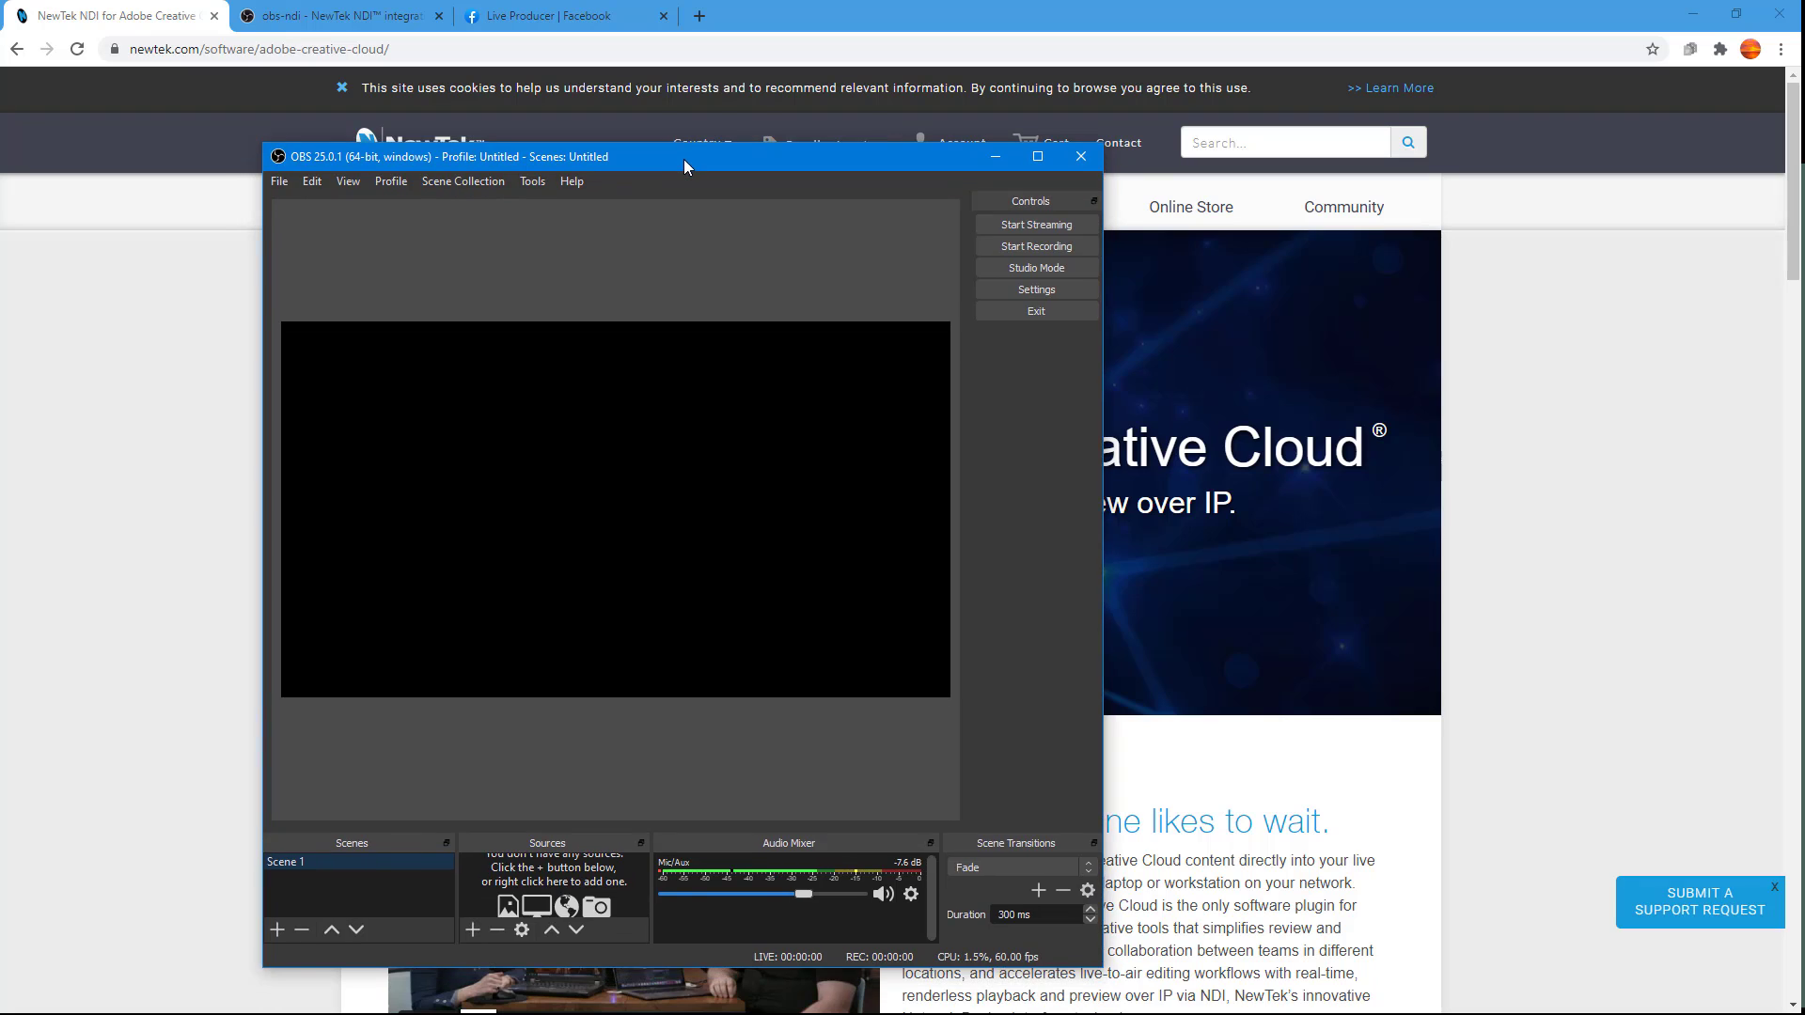
click(527, 141)
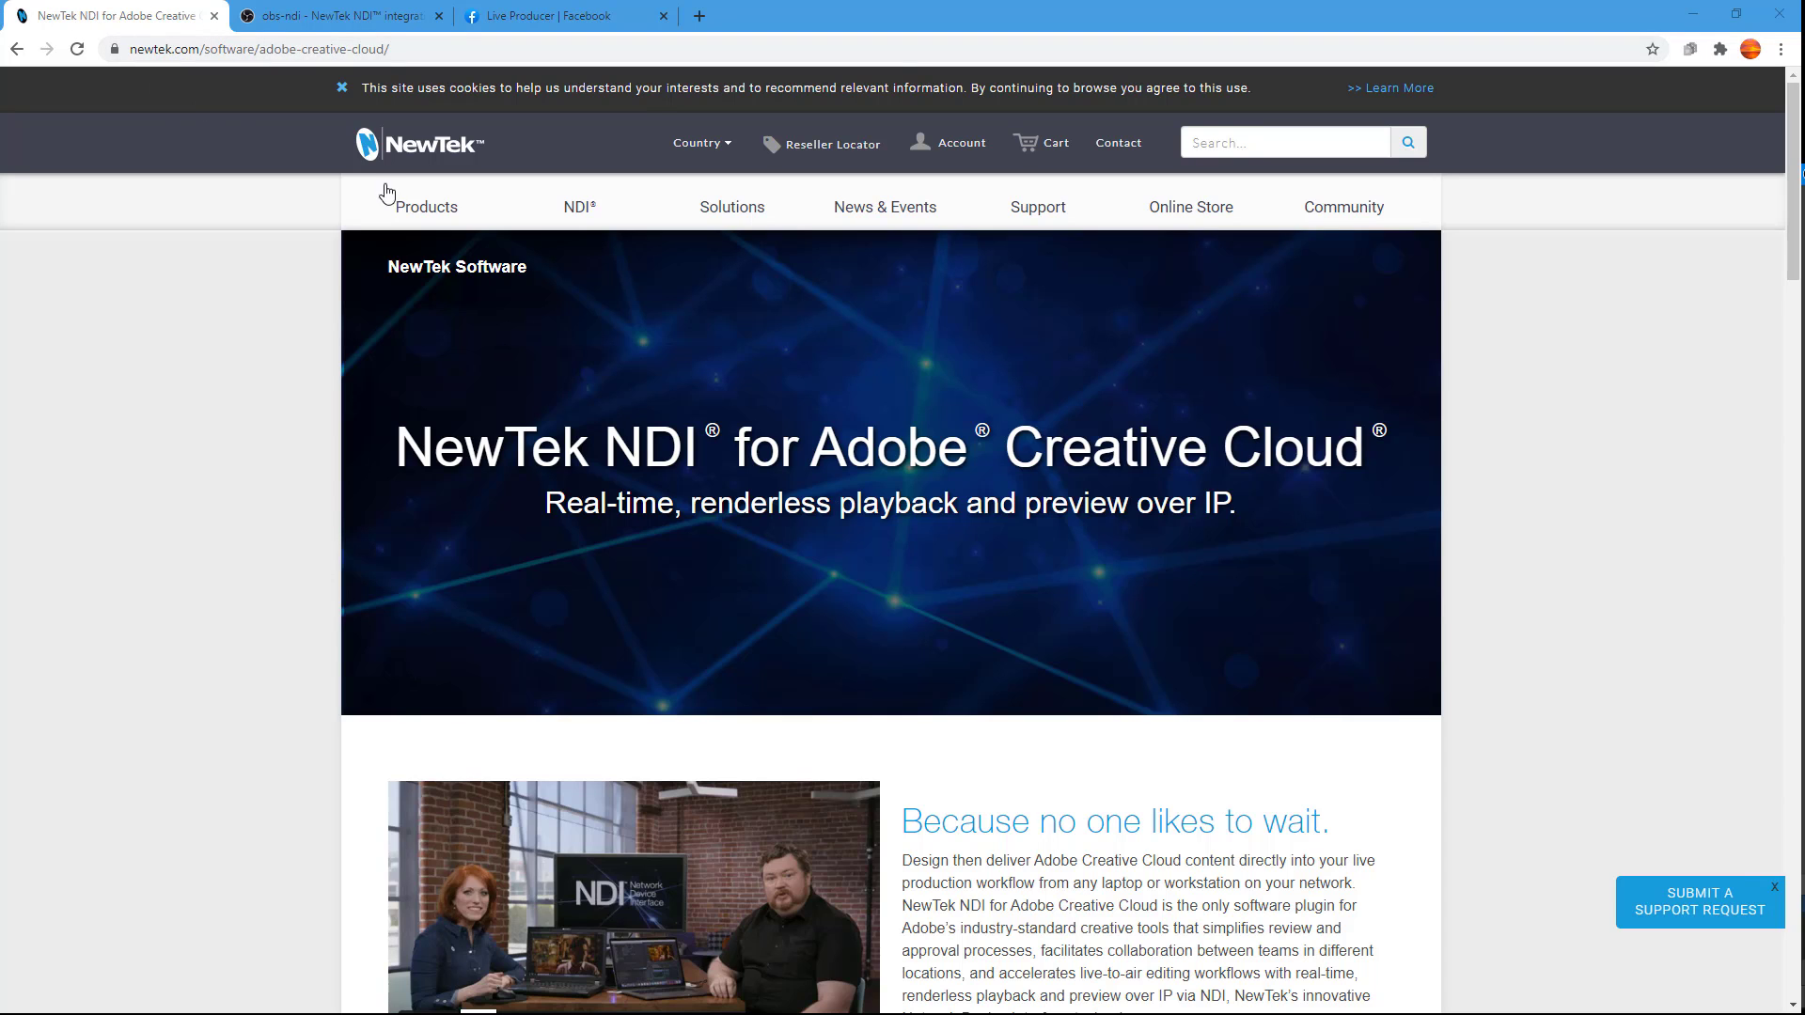
click(327, 22)
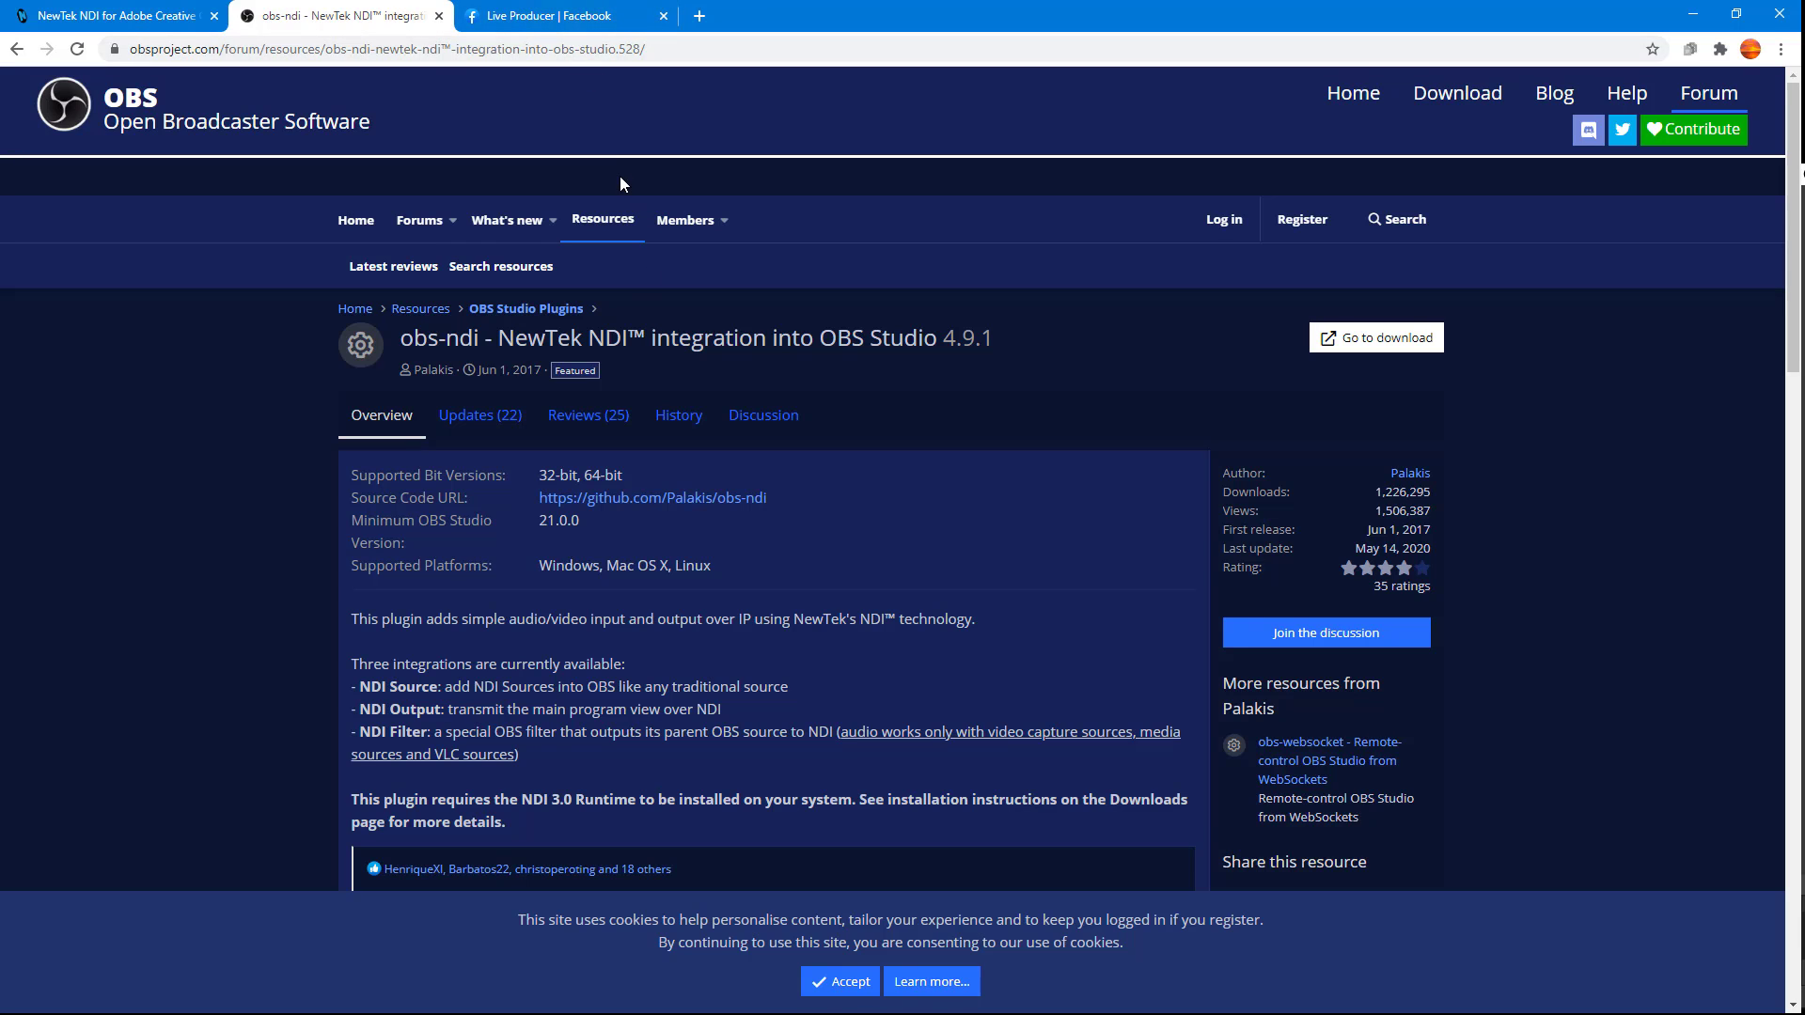
click(579, 17)
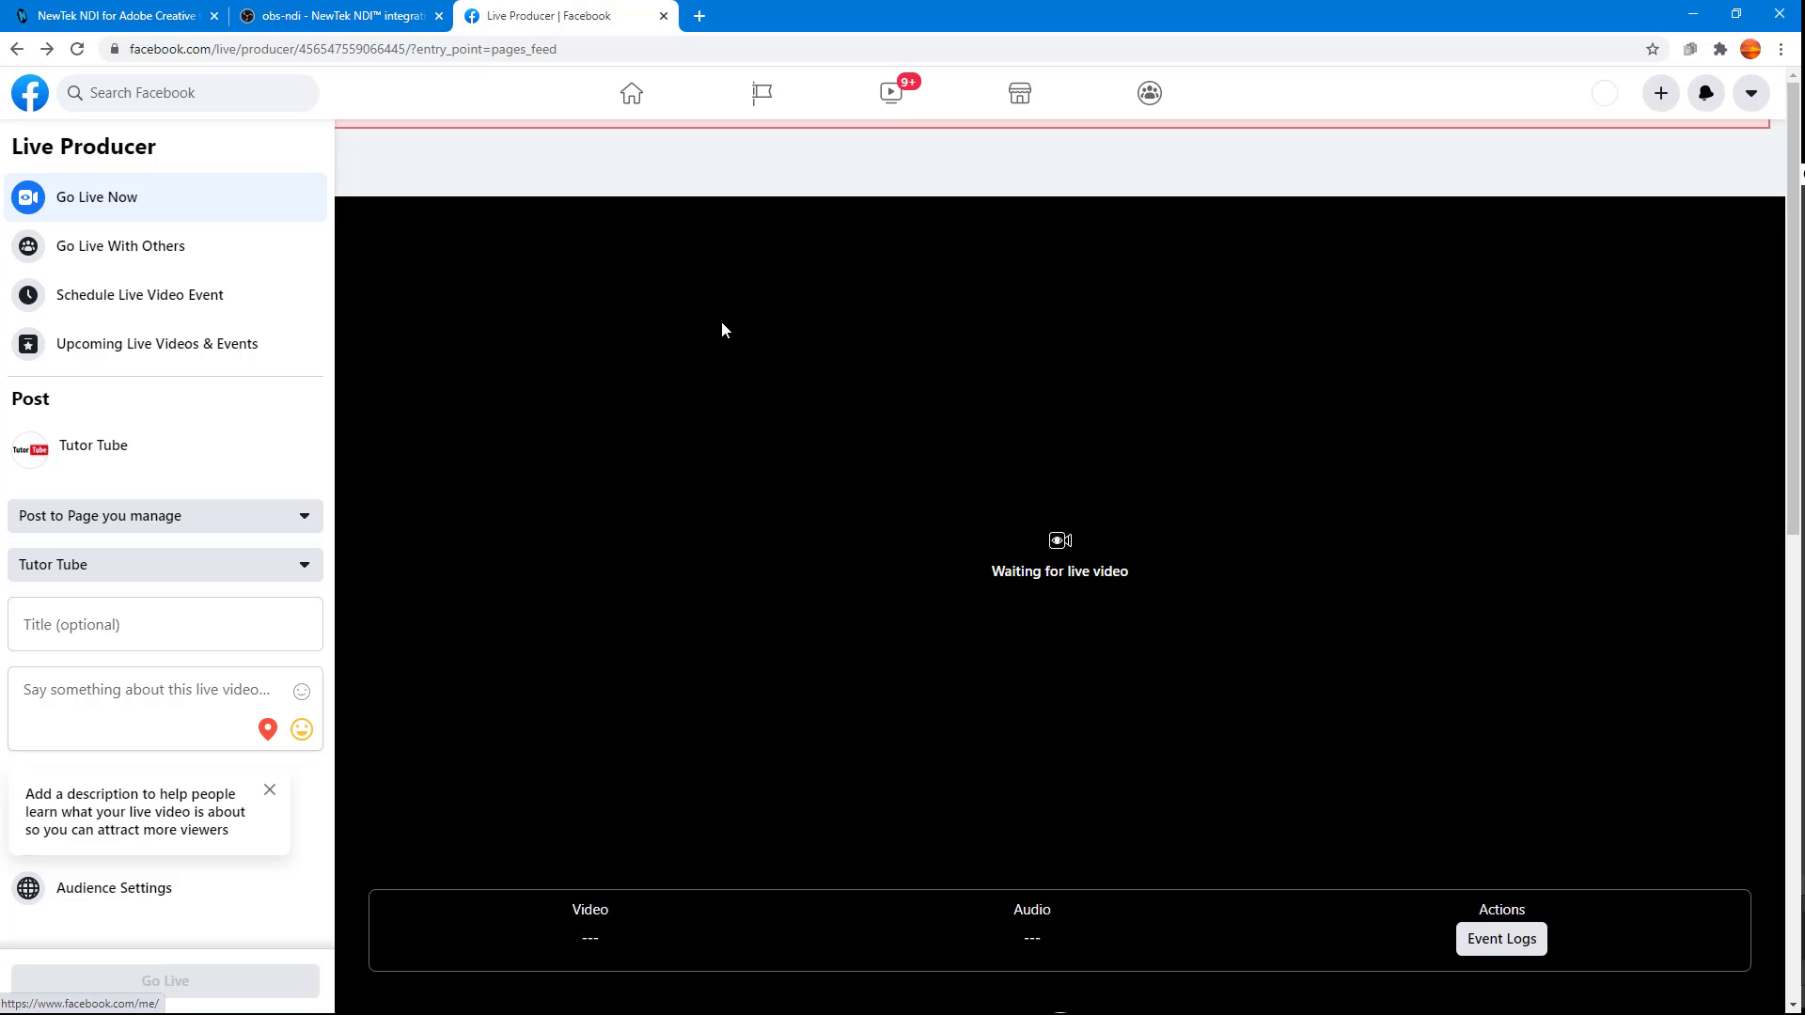
click(169, 19)
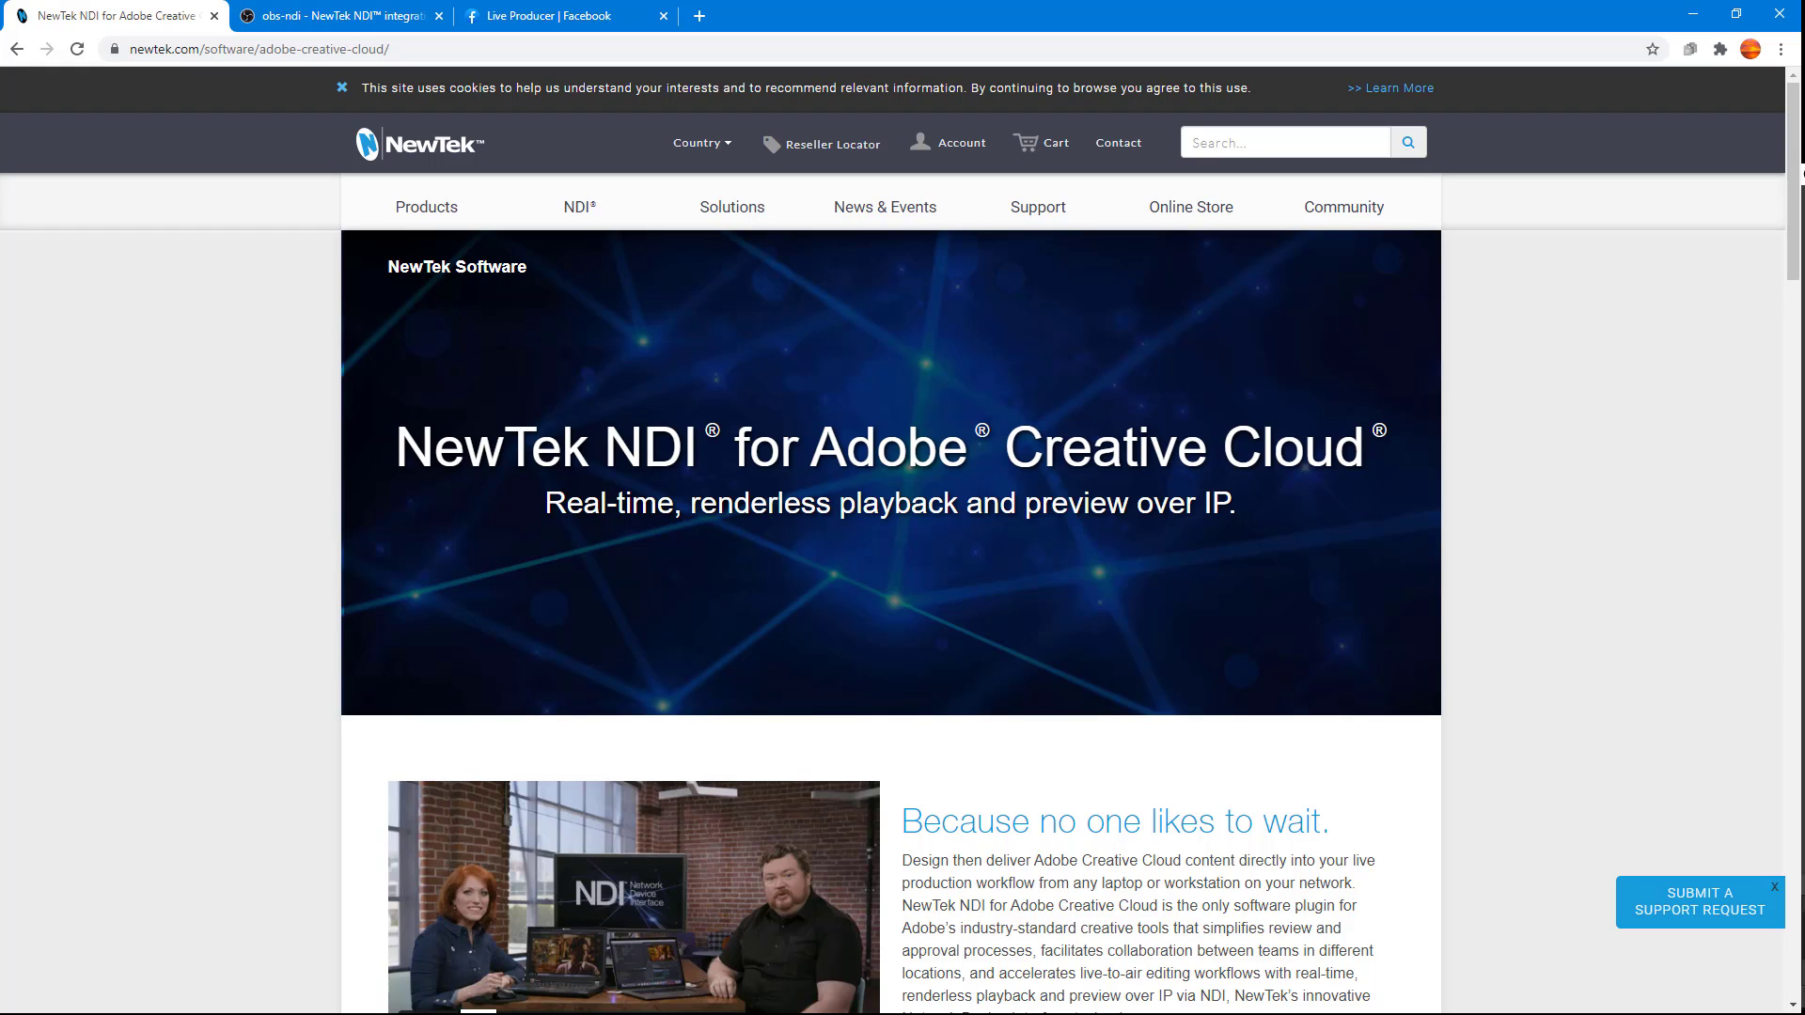
Maximize Character Animator and enable Mercury Transmit in Live Output preferences with NDI output as the video device.
key(alt+Tab)
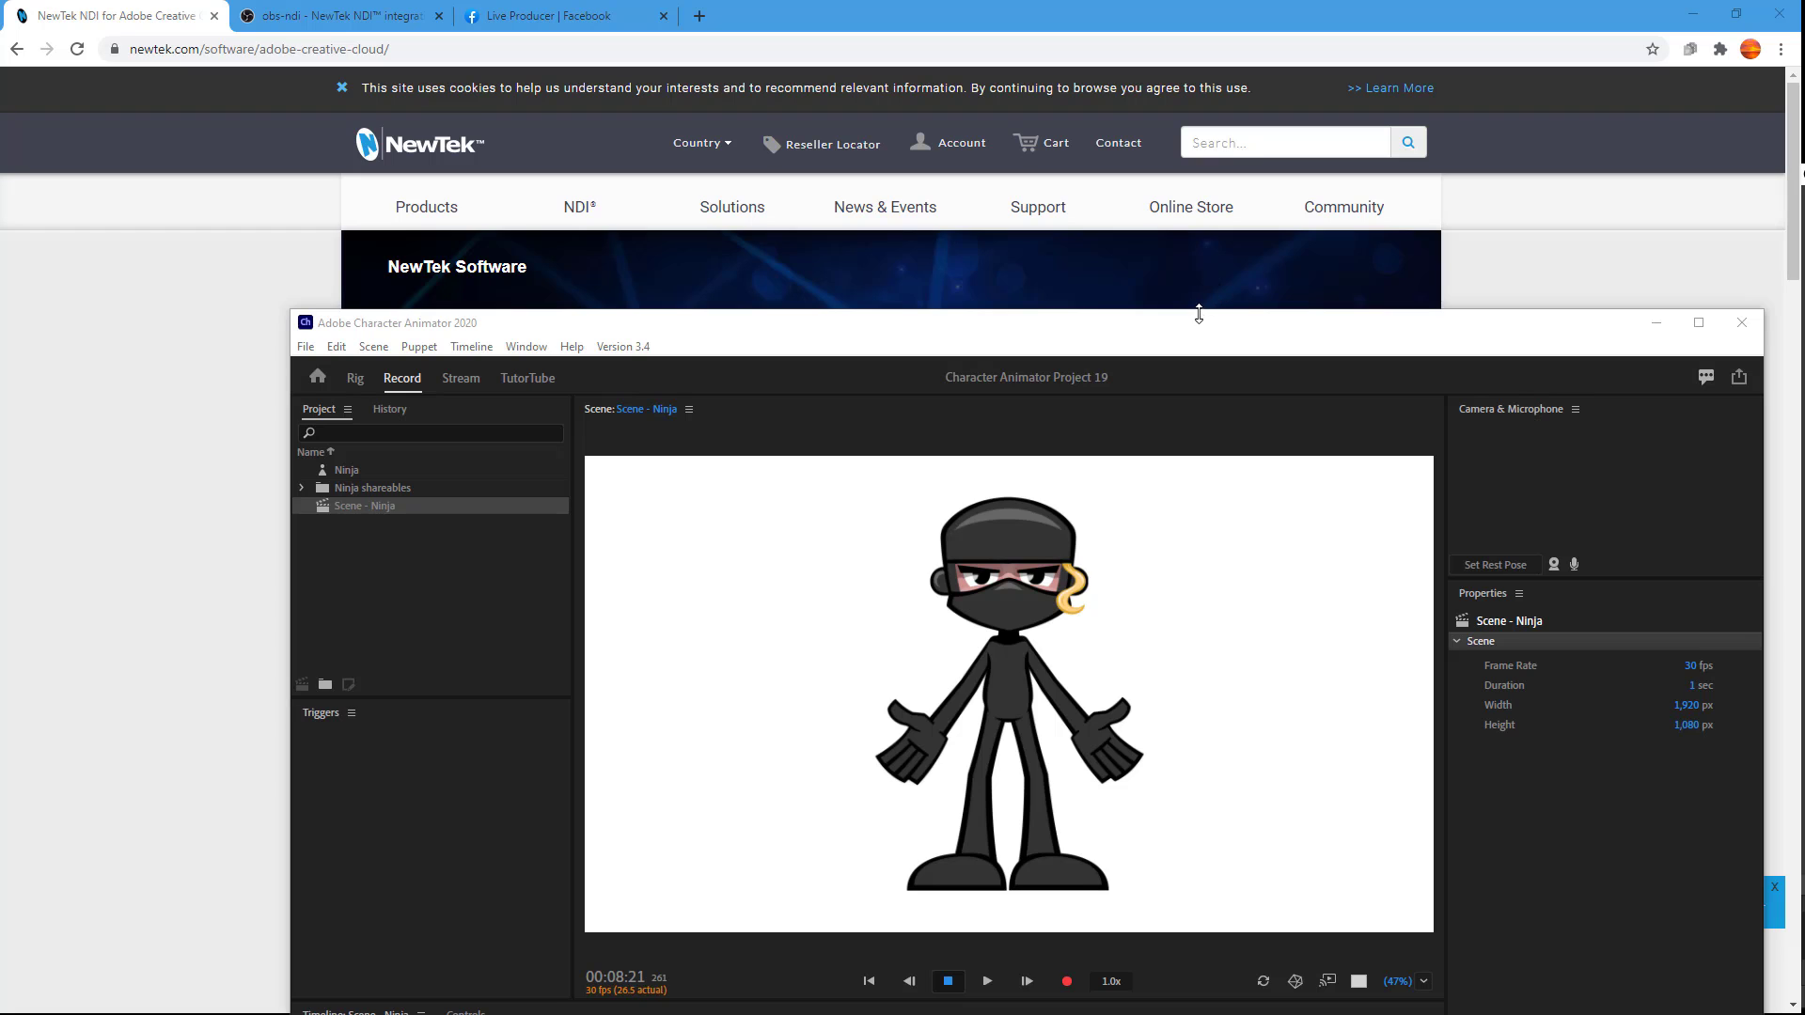
drag(1164, 317, 1055, 10)
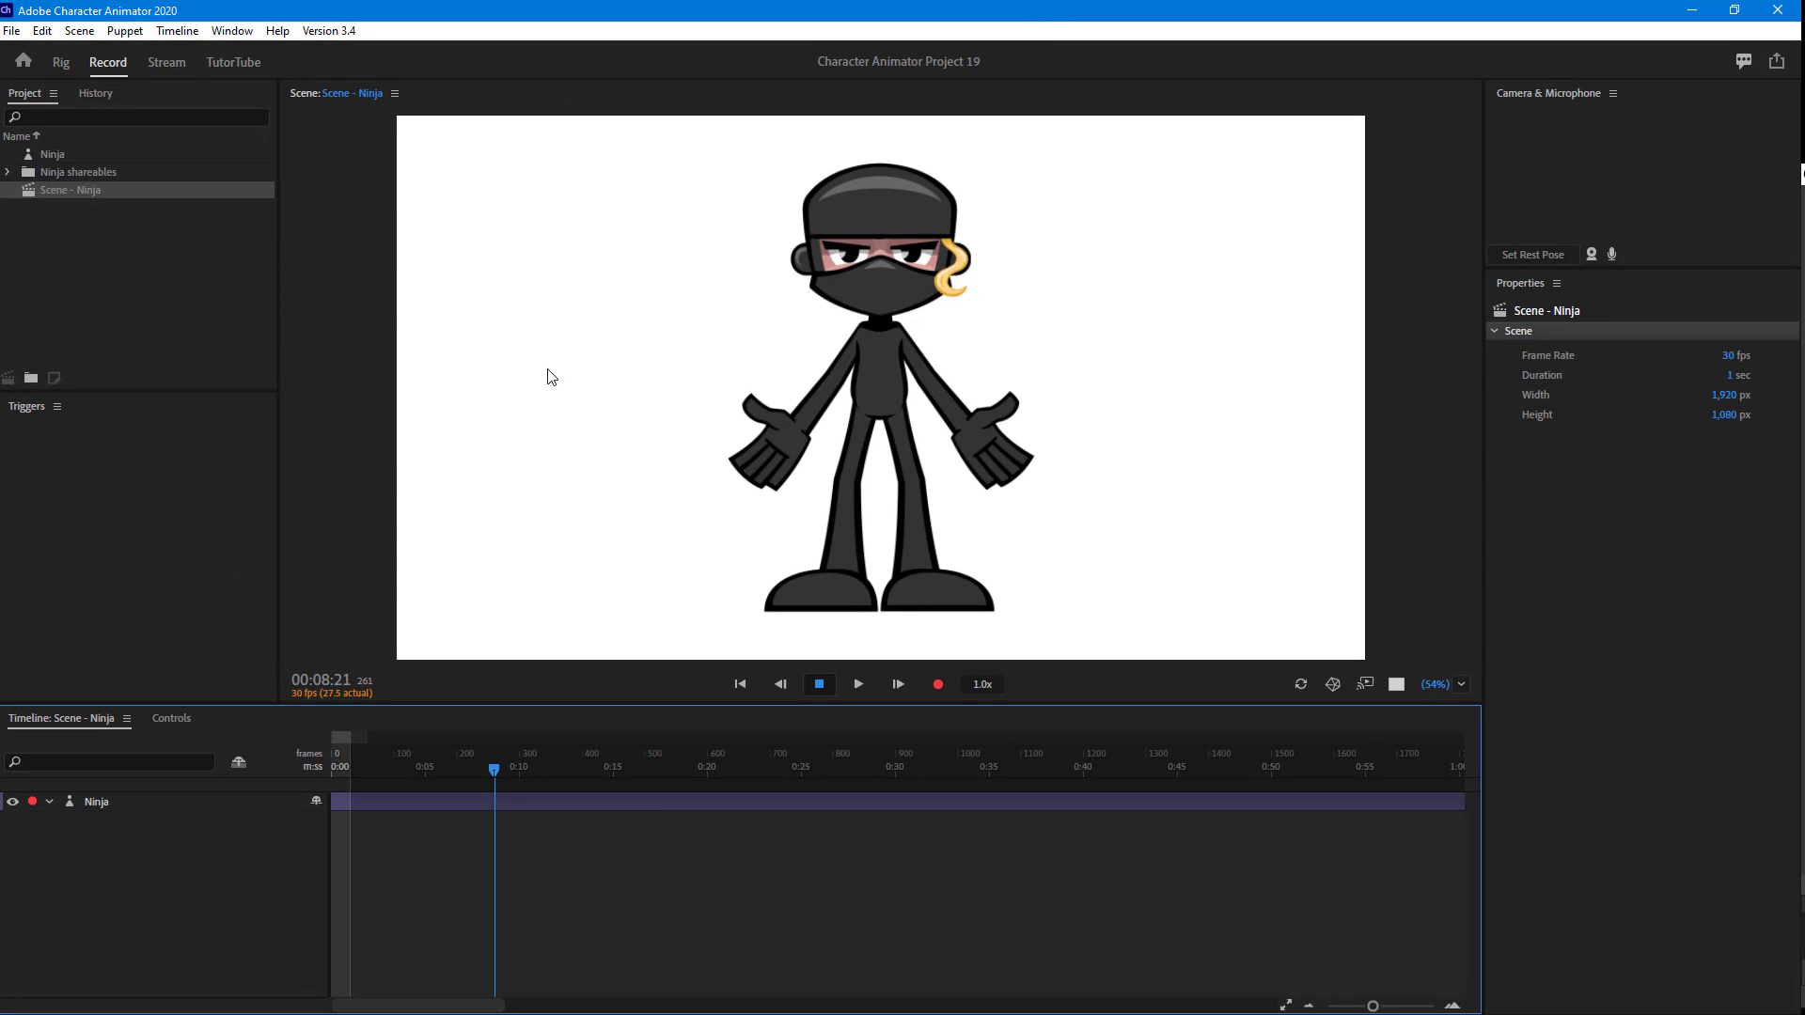
click(42, 31)
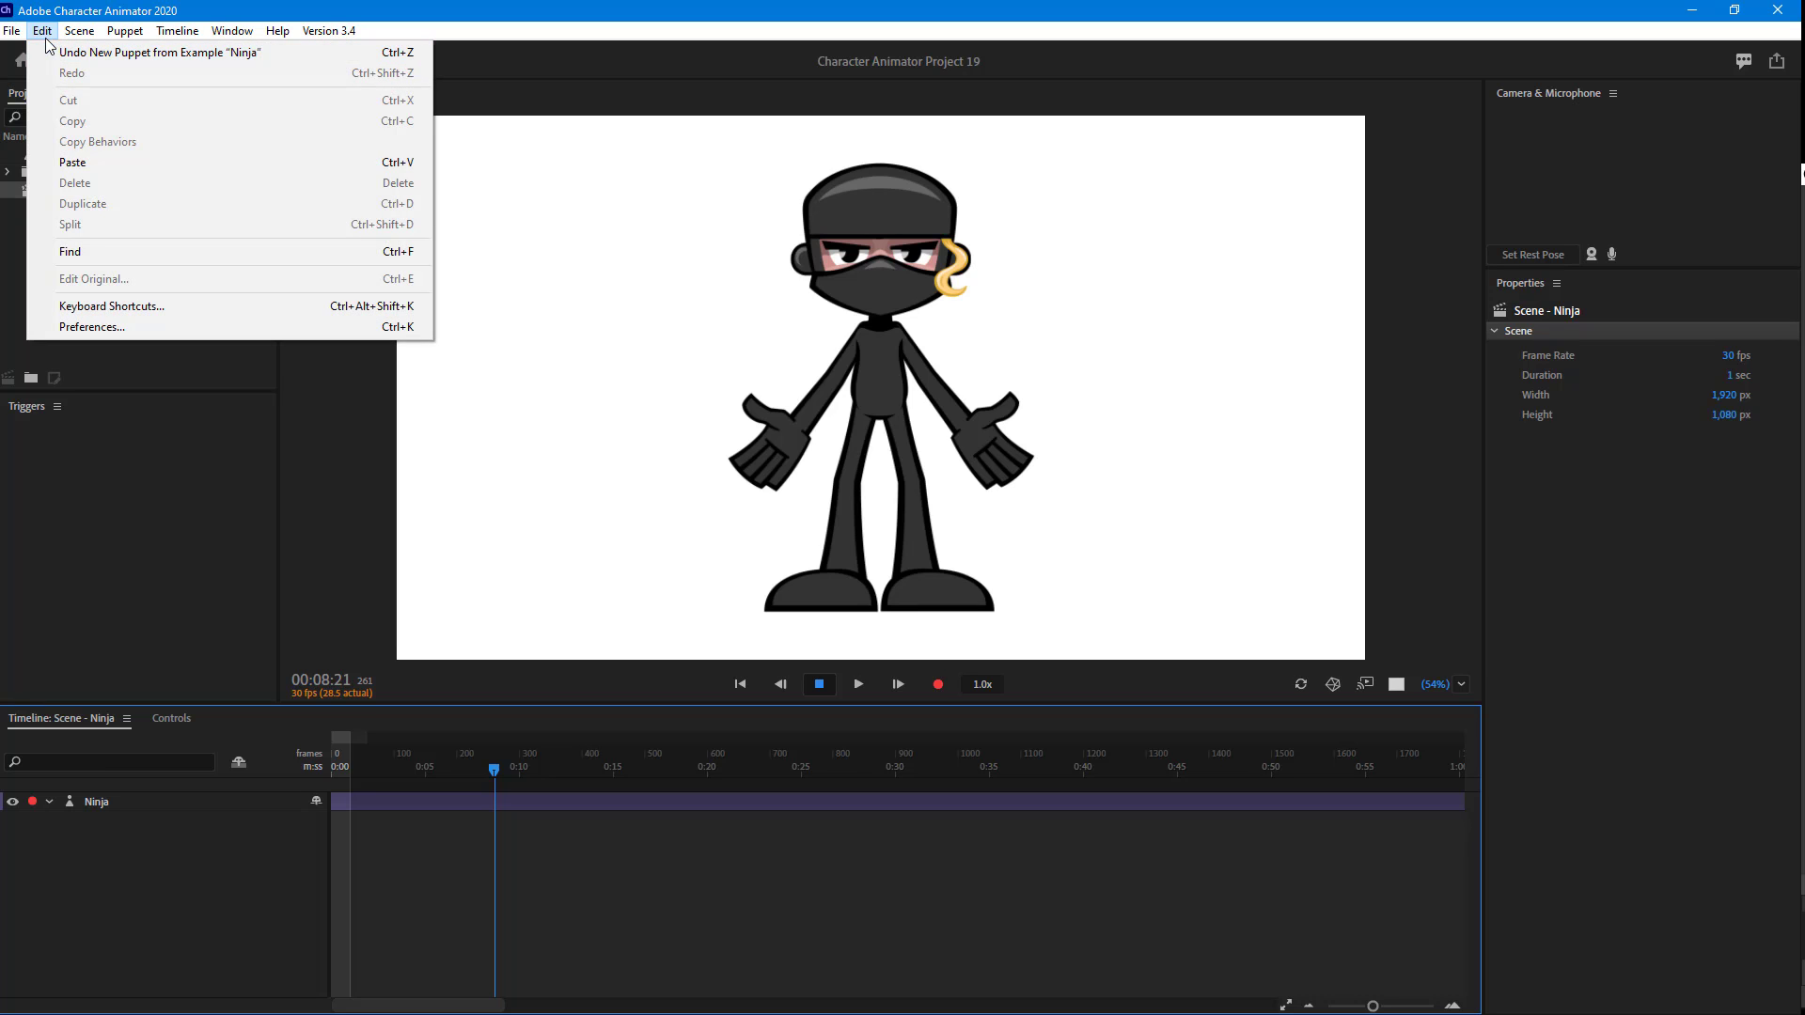
click(141, 327)
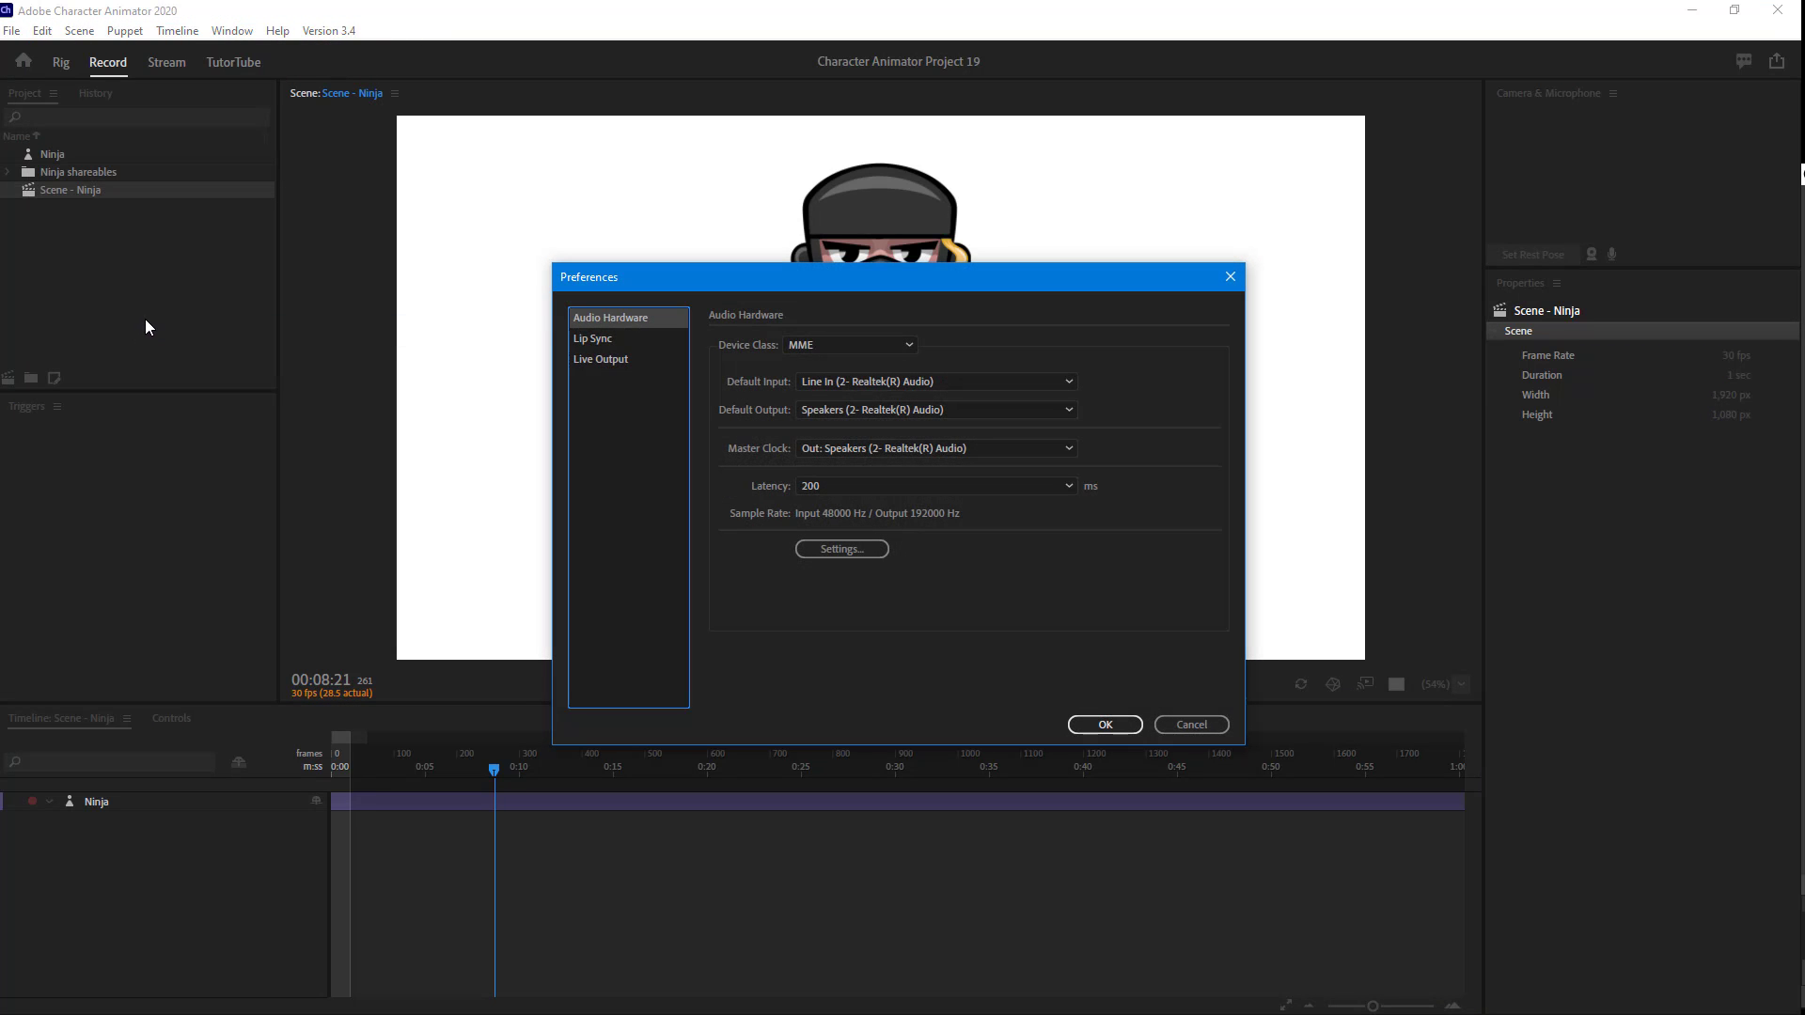
click(635, 362)
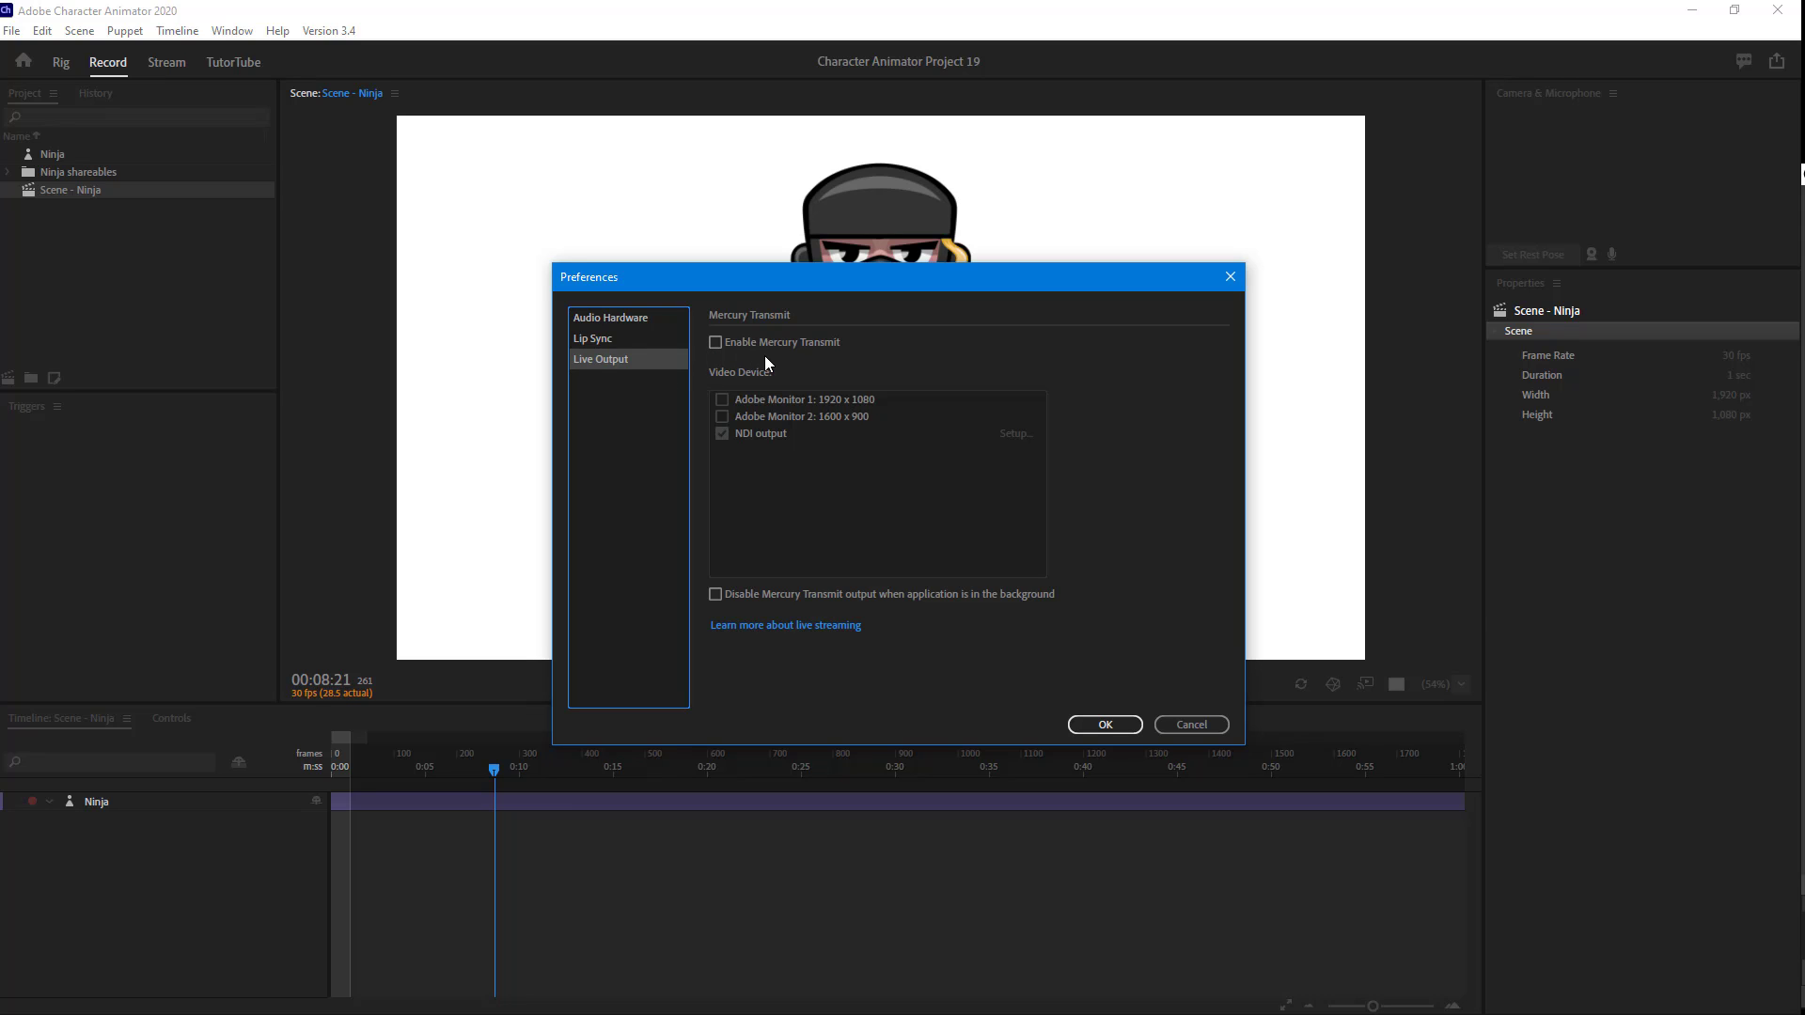
click(790, 340)
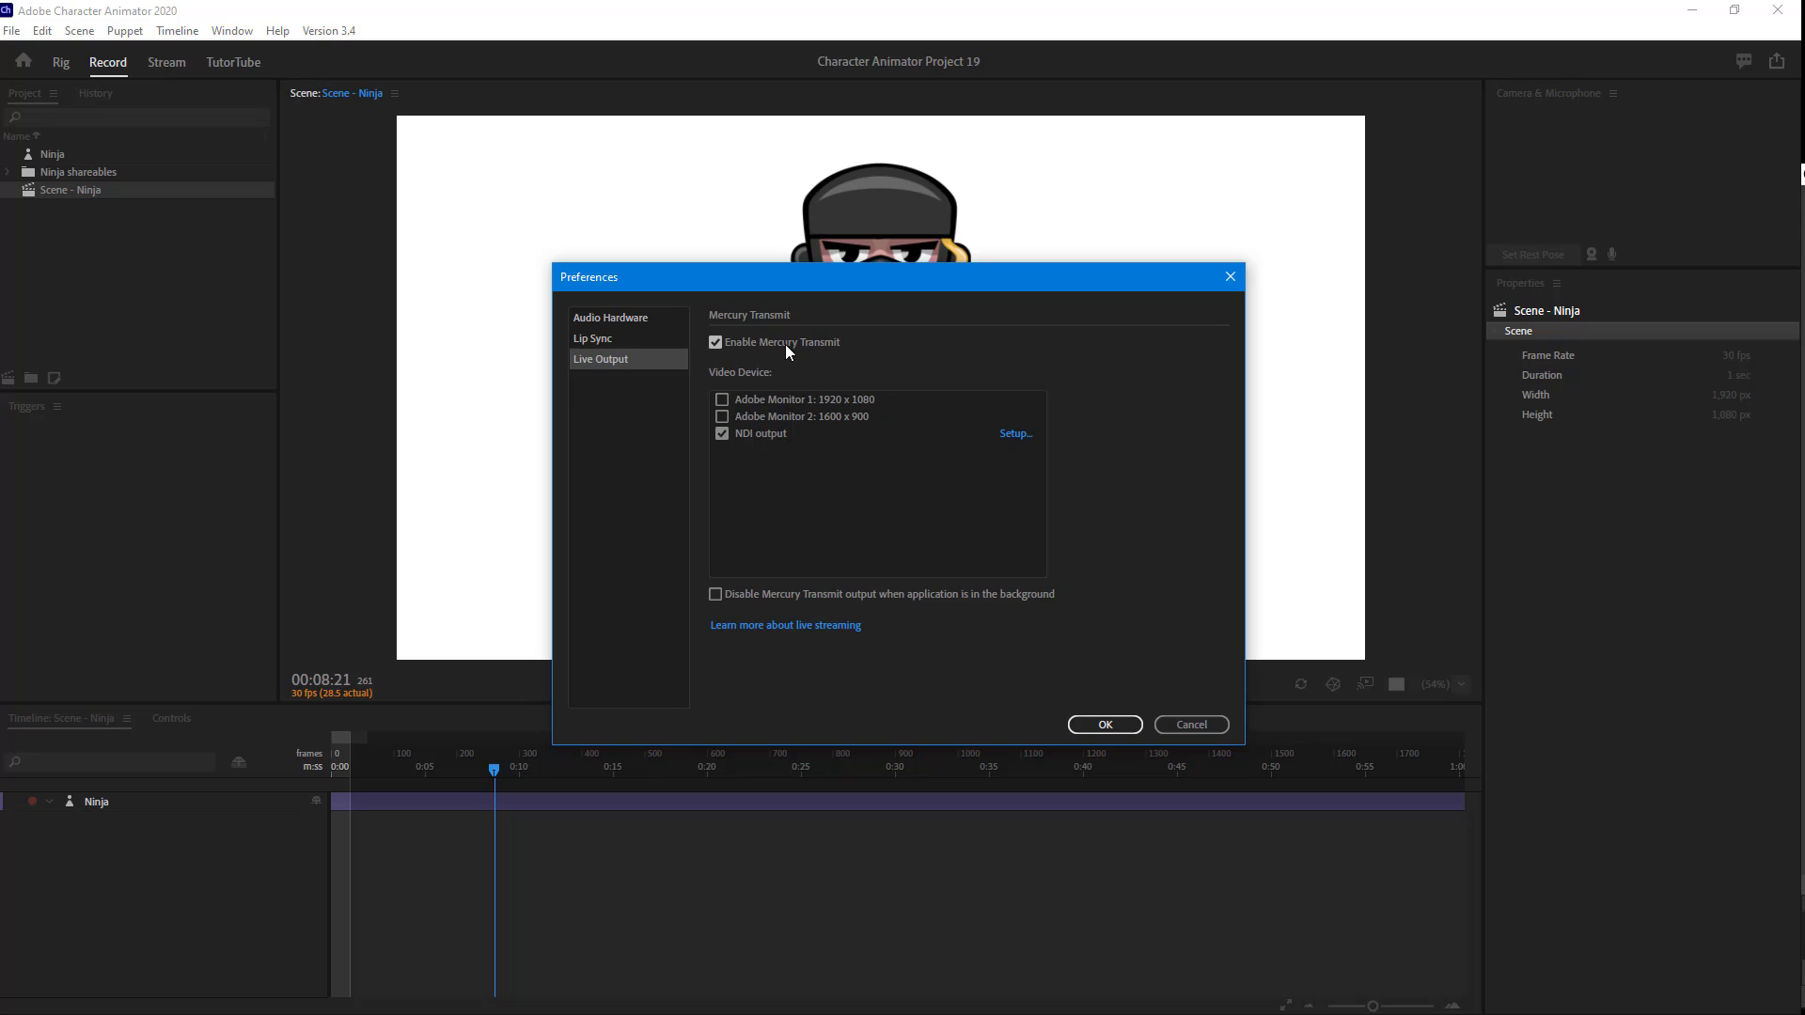
click(721, 435)
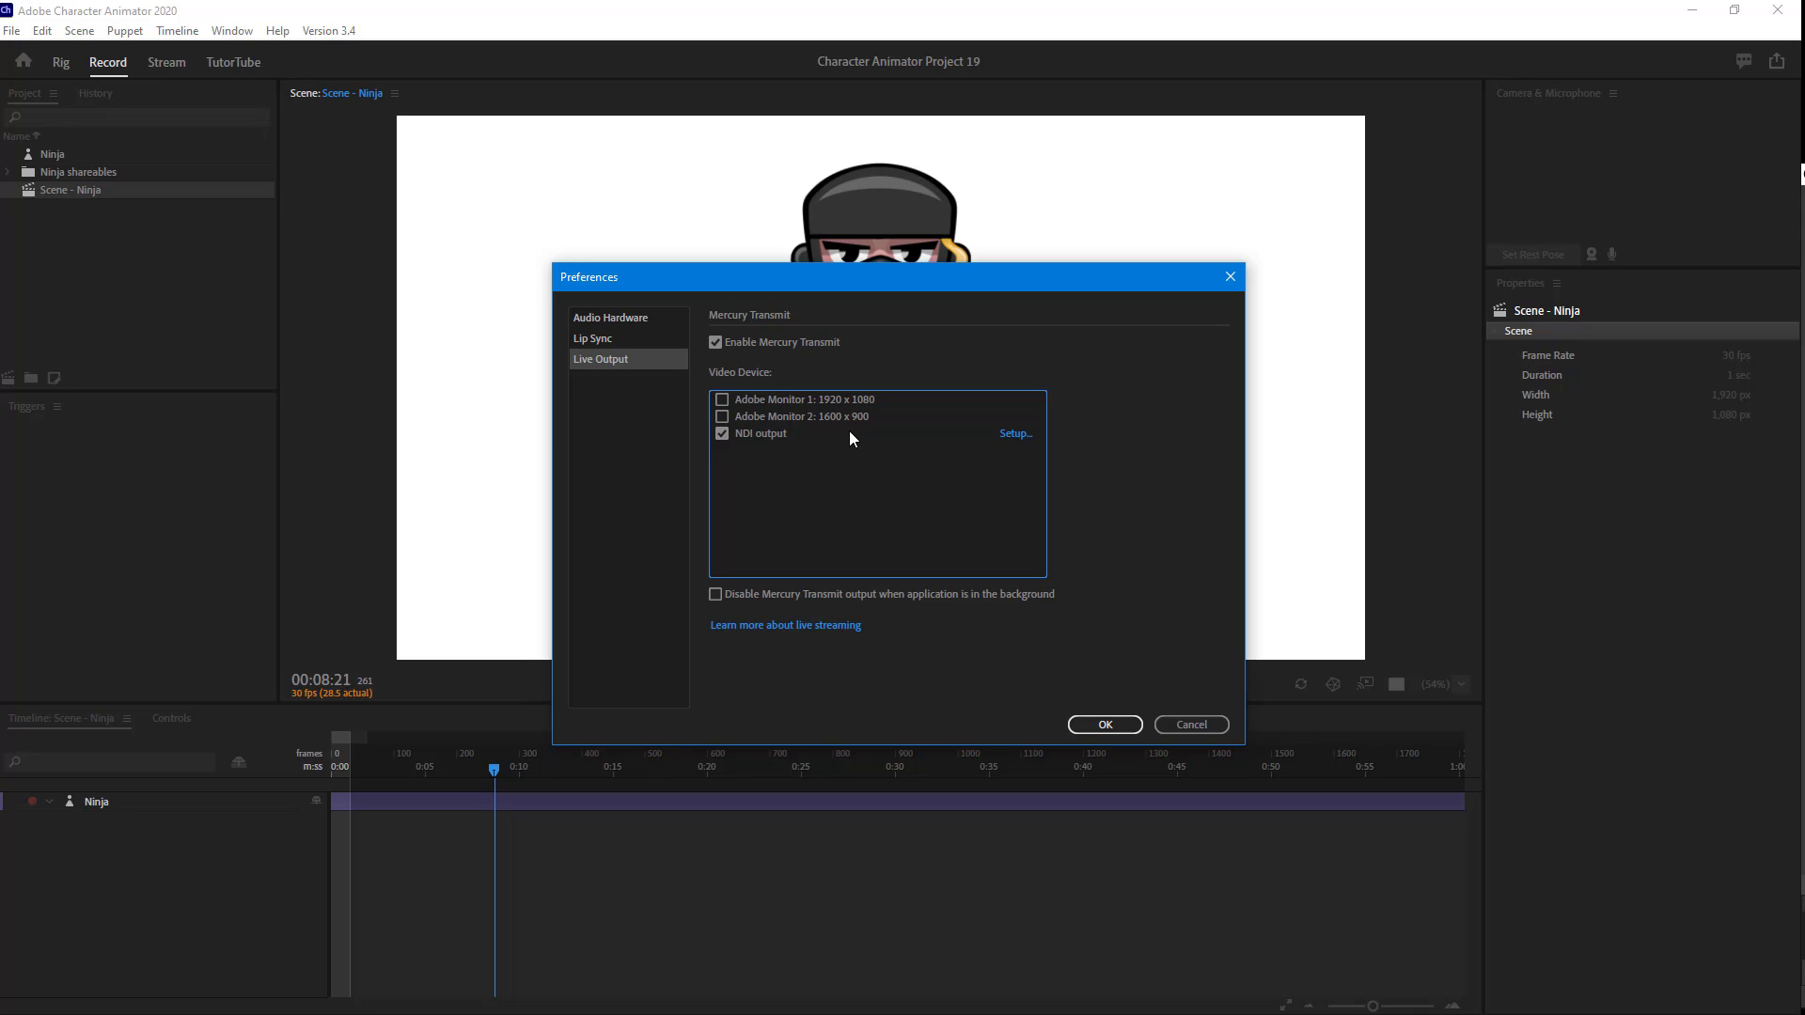
View the NDI setup web page, close that browser window, and confirm the Live Output preferences.
click(1015, 434)
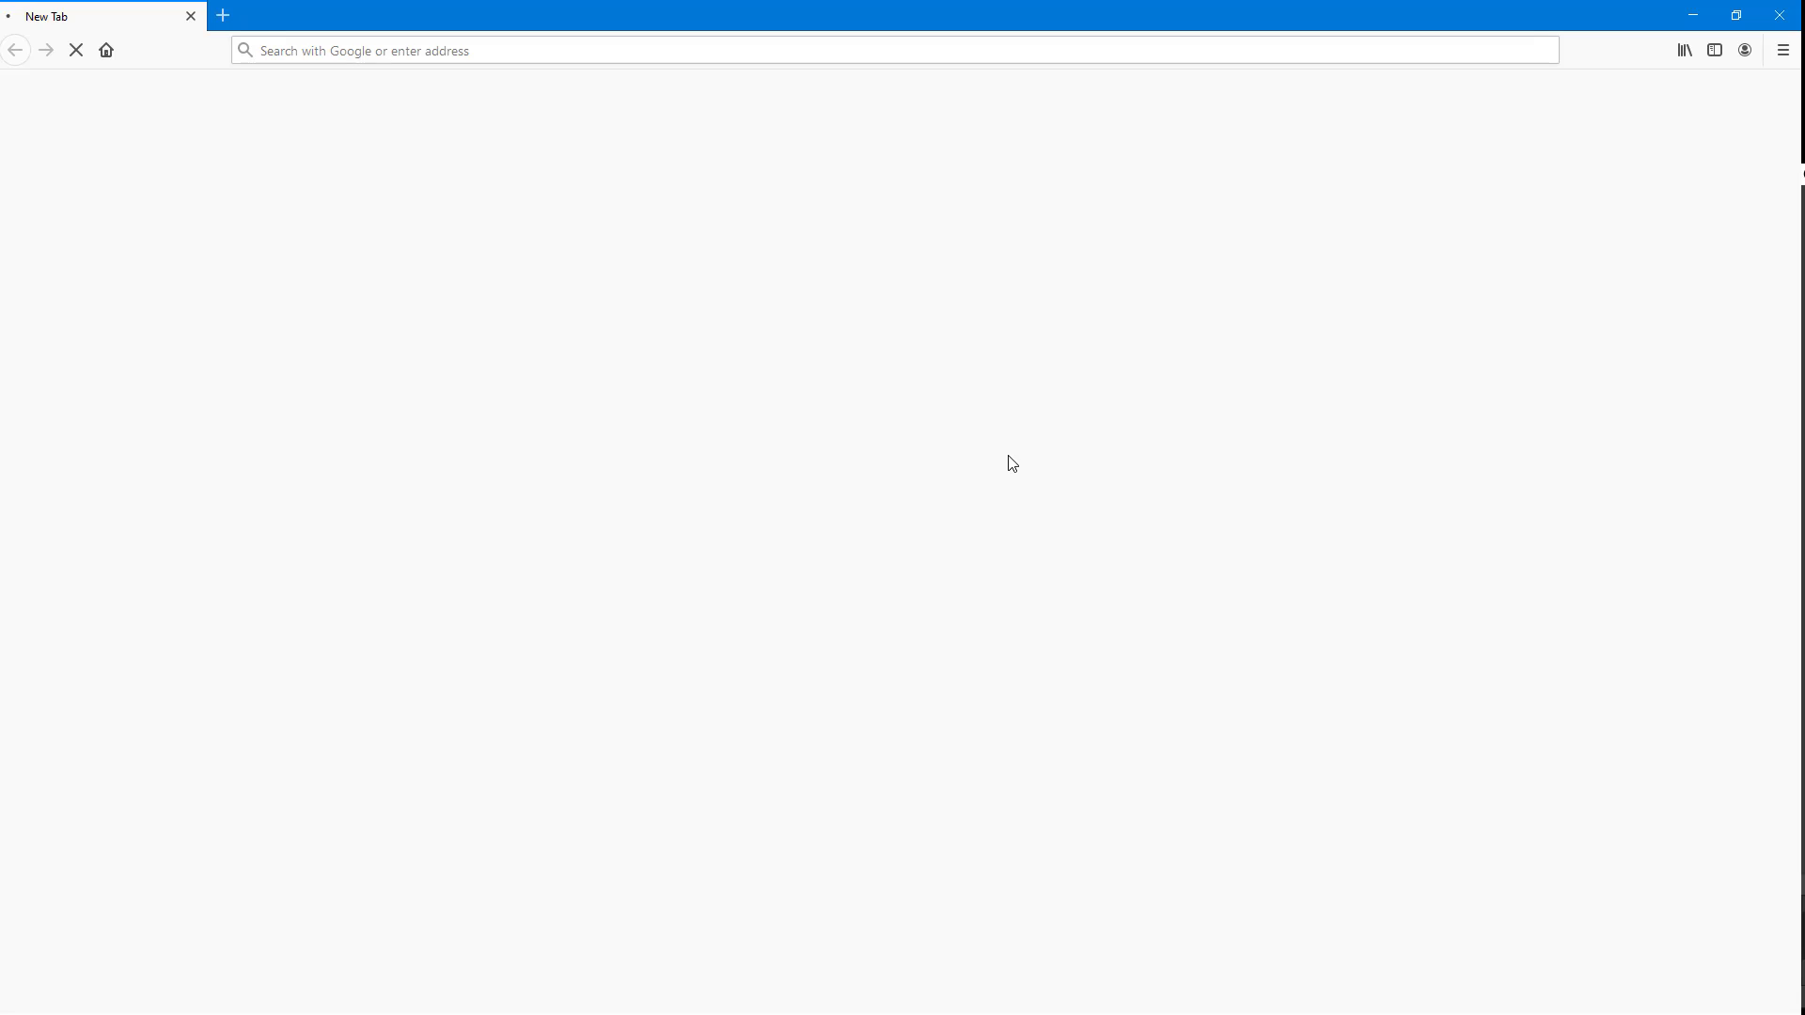
drag(674, 9, 682, 115)
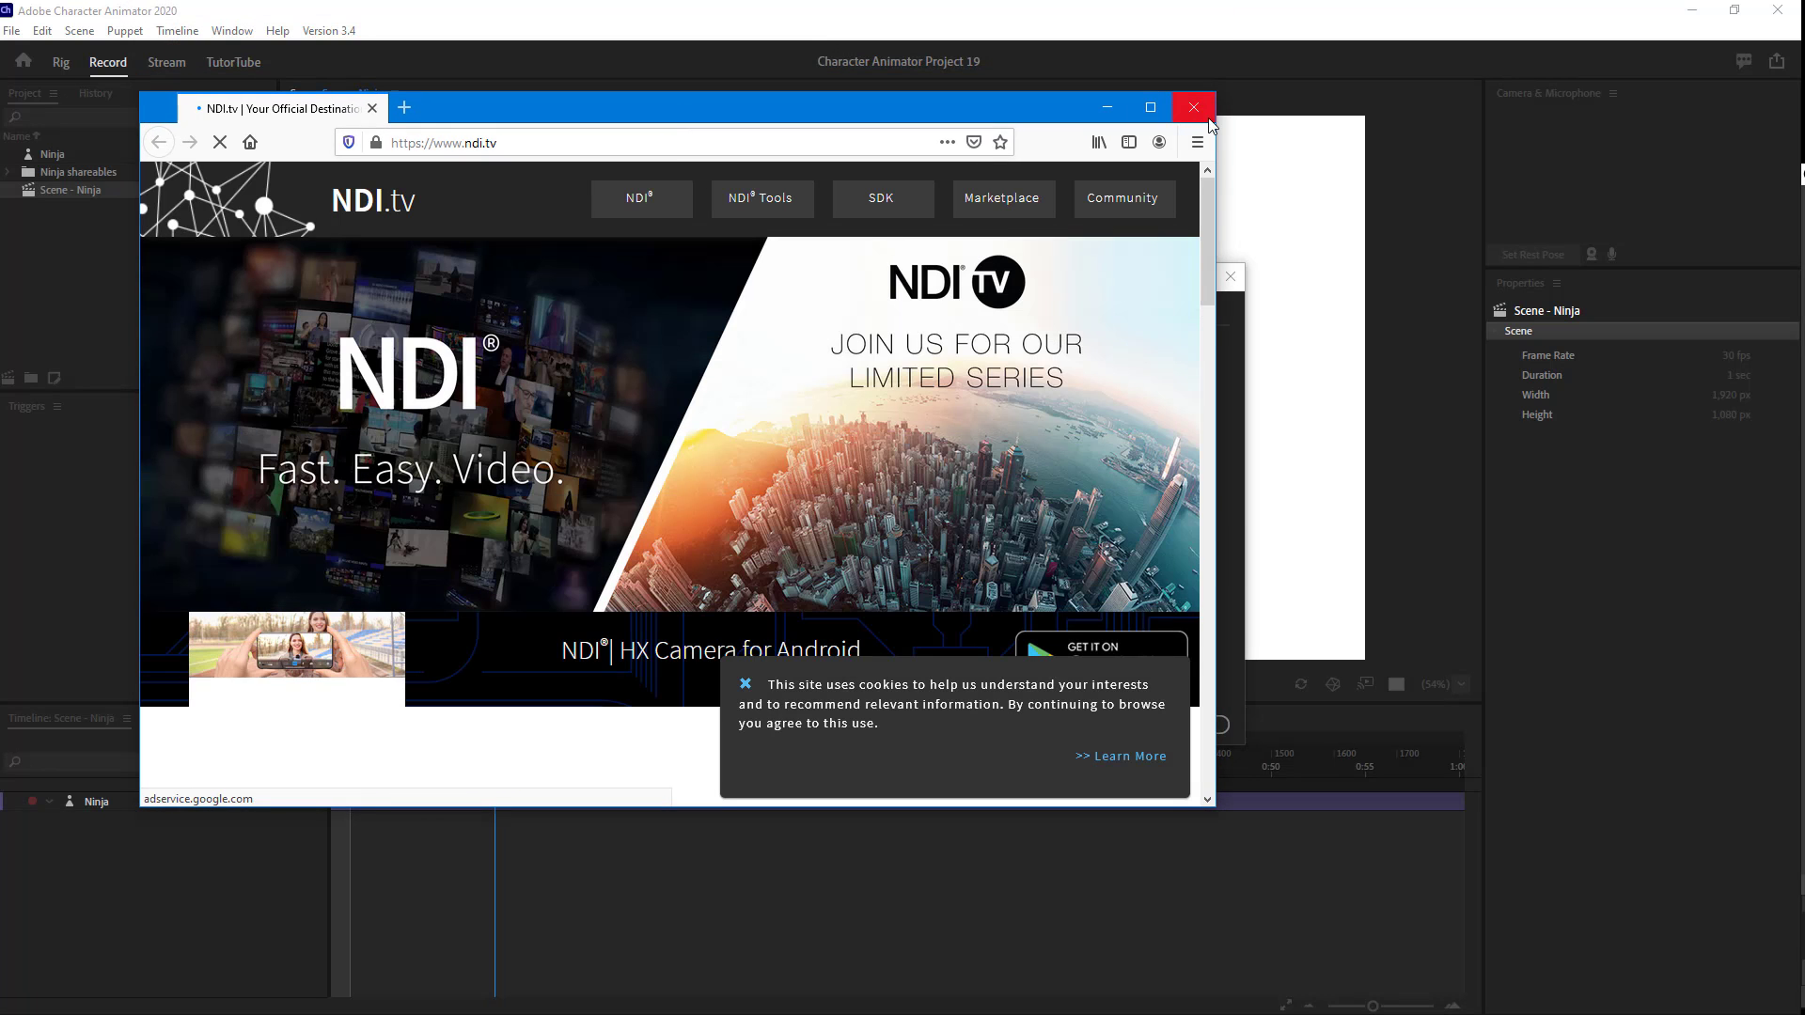
click(1194, 107)
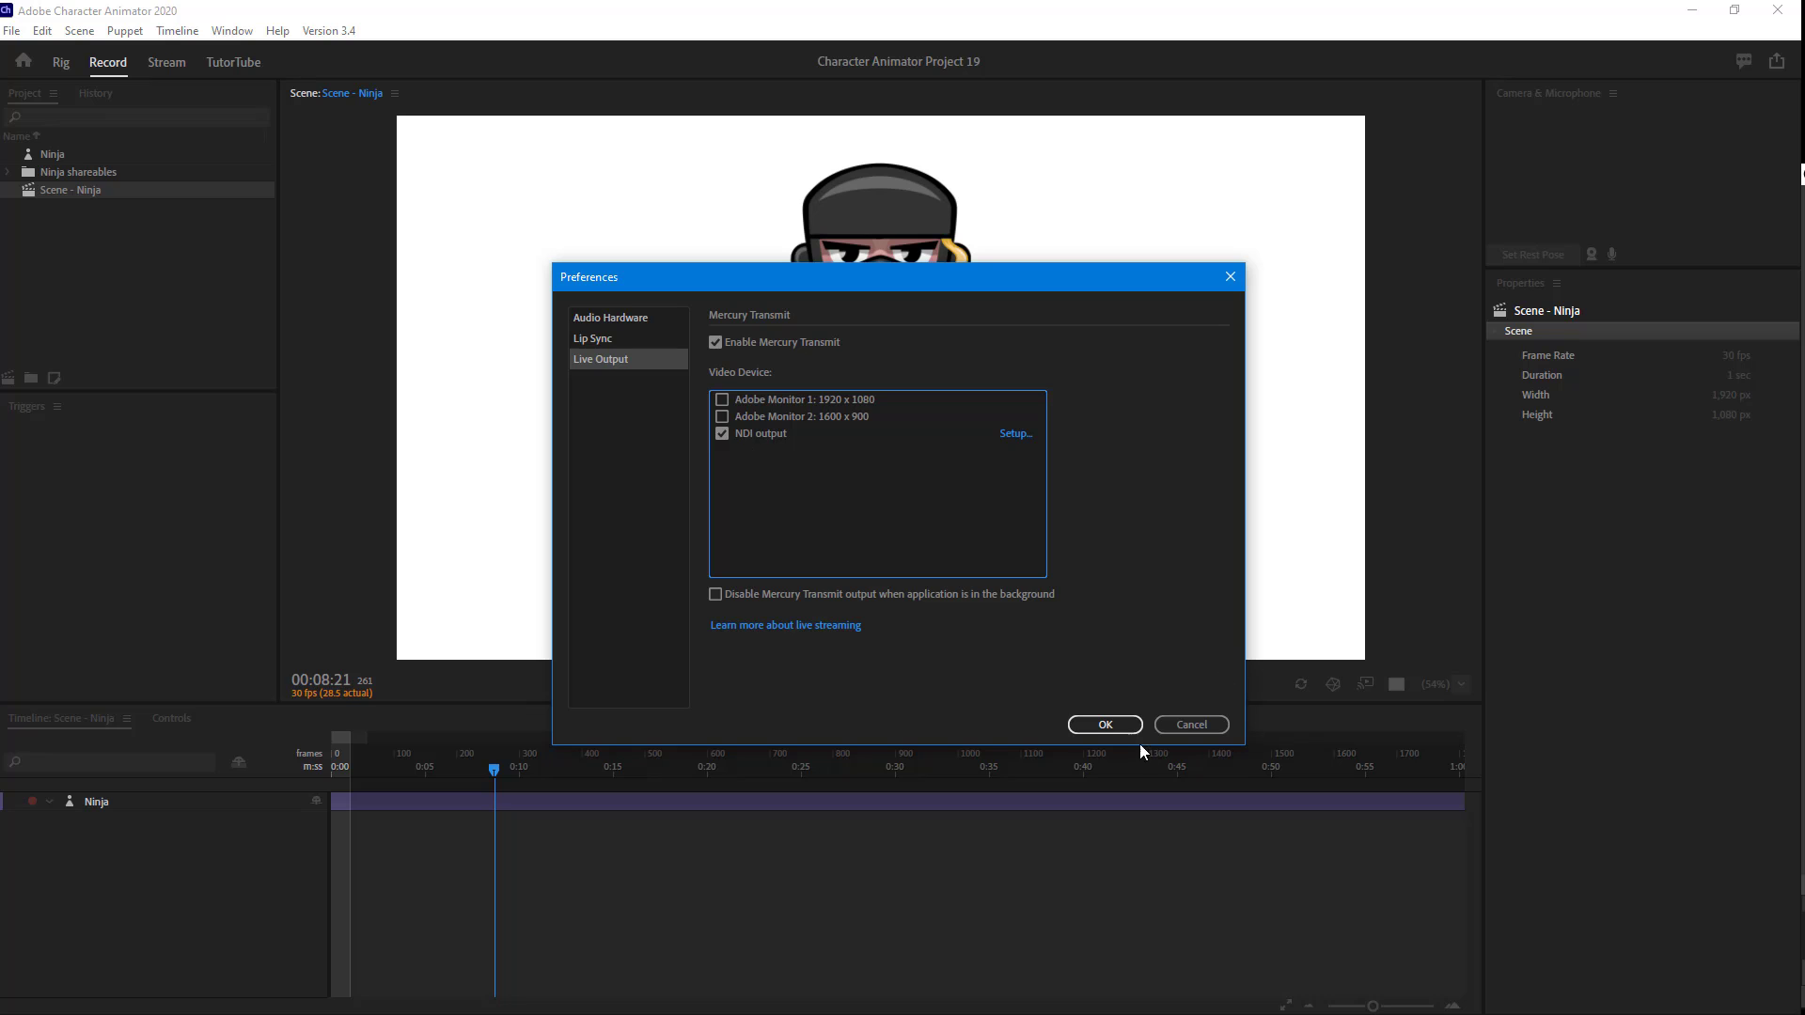
click(1108, 722)
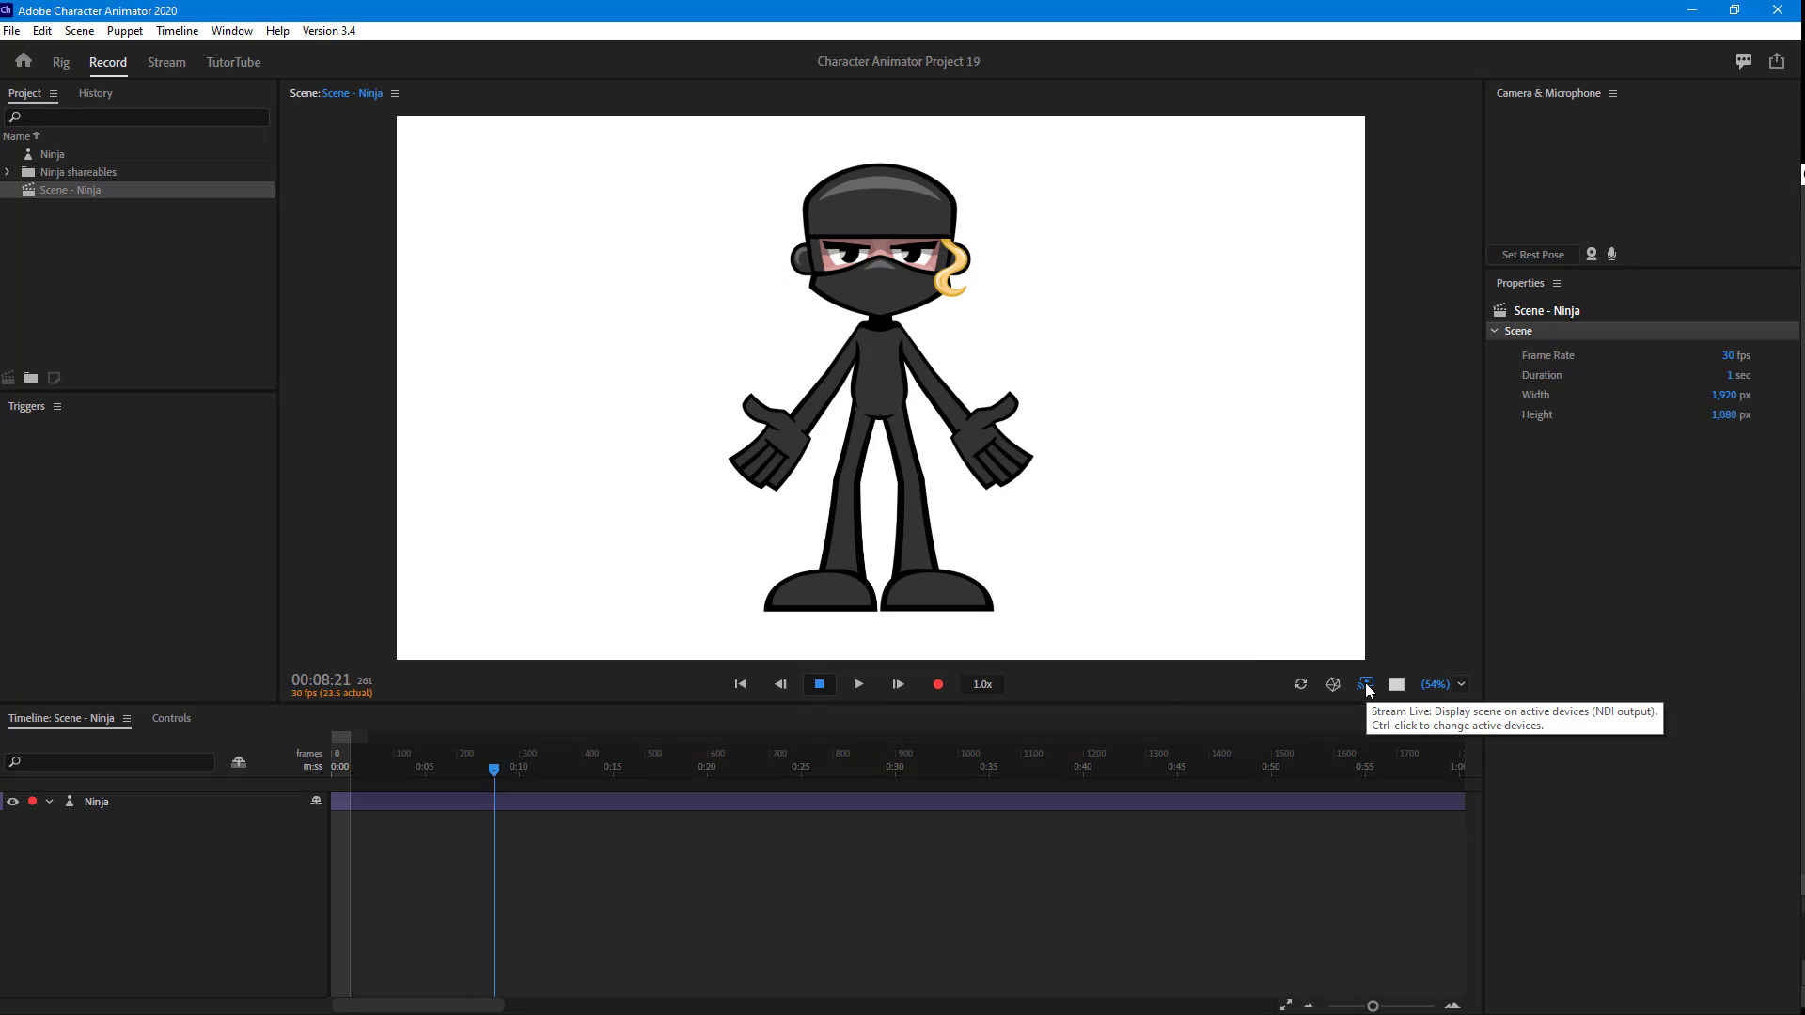
Stream the Ninja scene live over NDI, then bring up the Windows Start menu.
click(1365, 689)
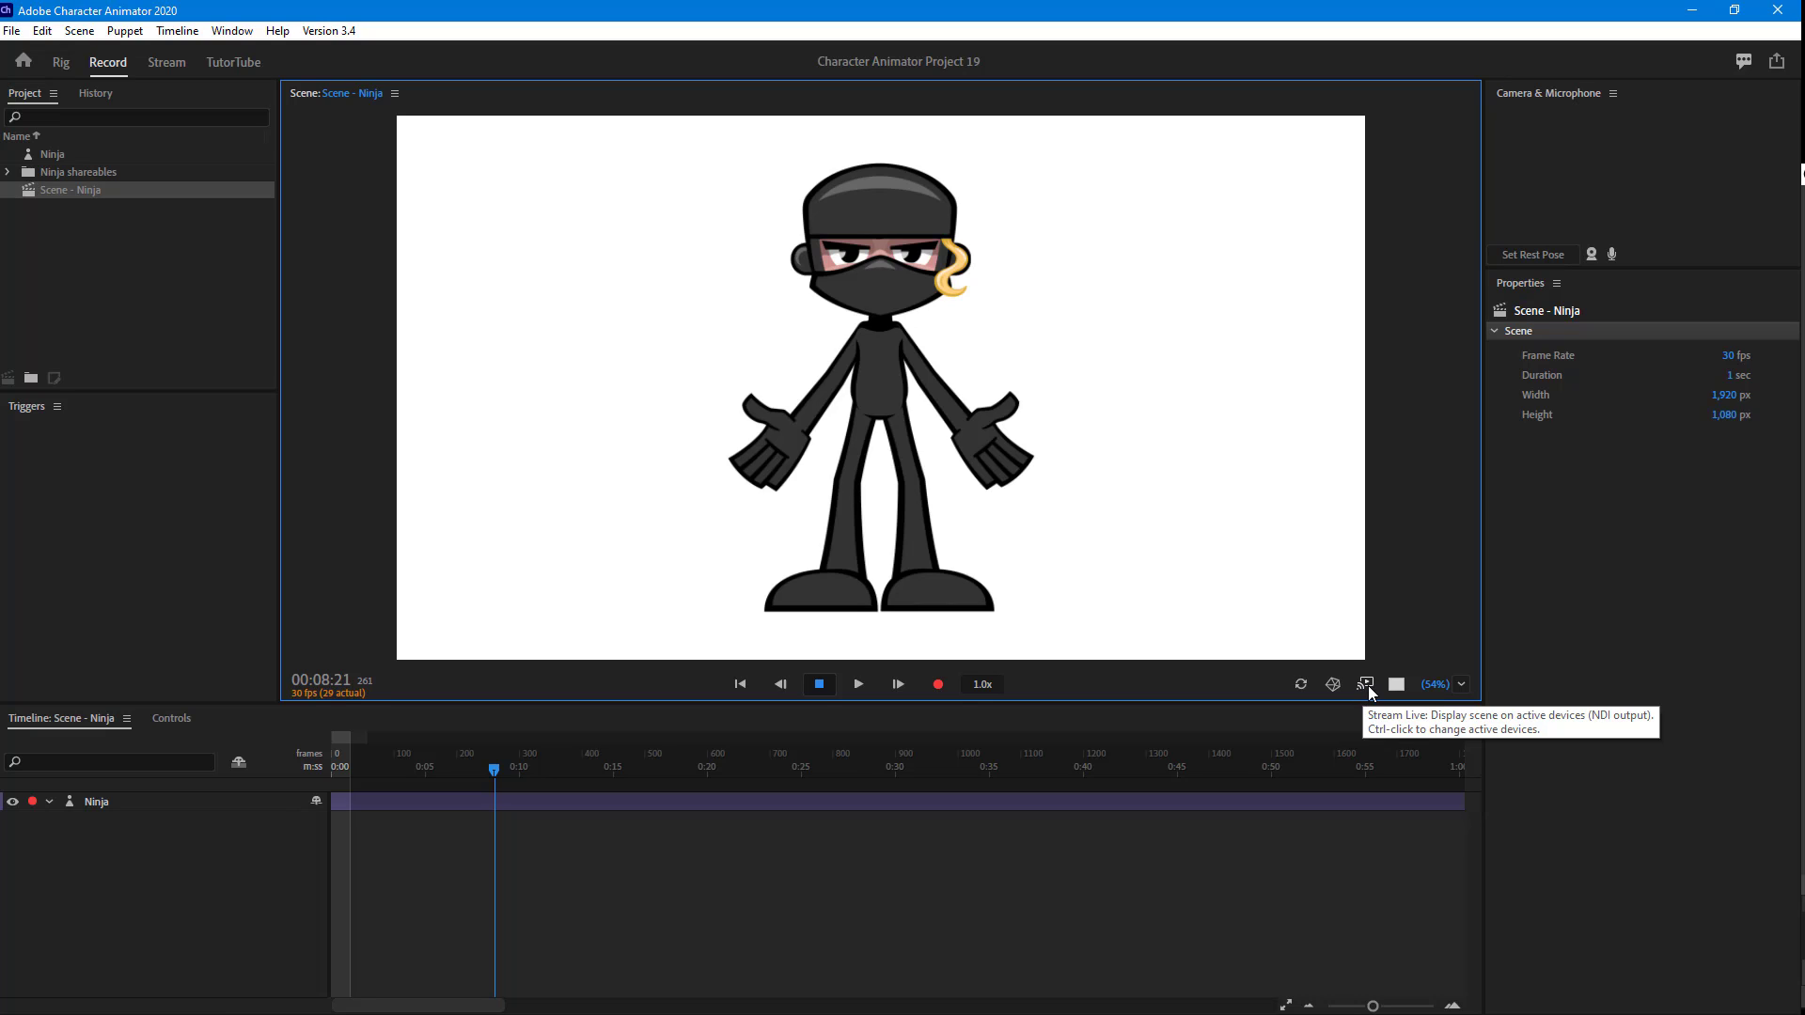
click(1368, 685)
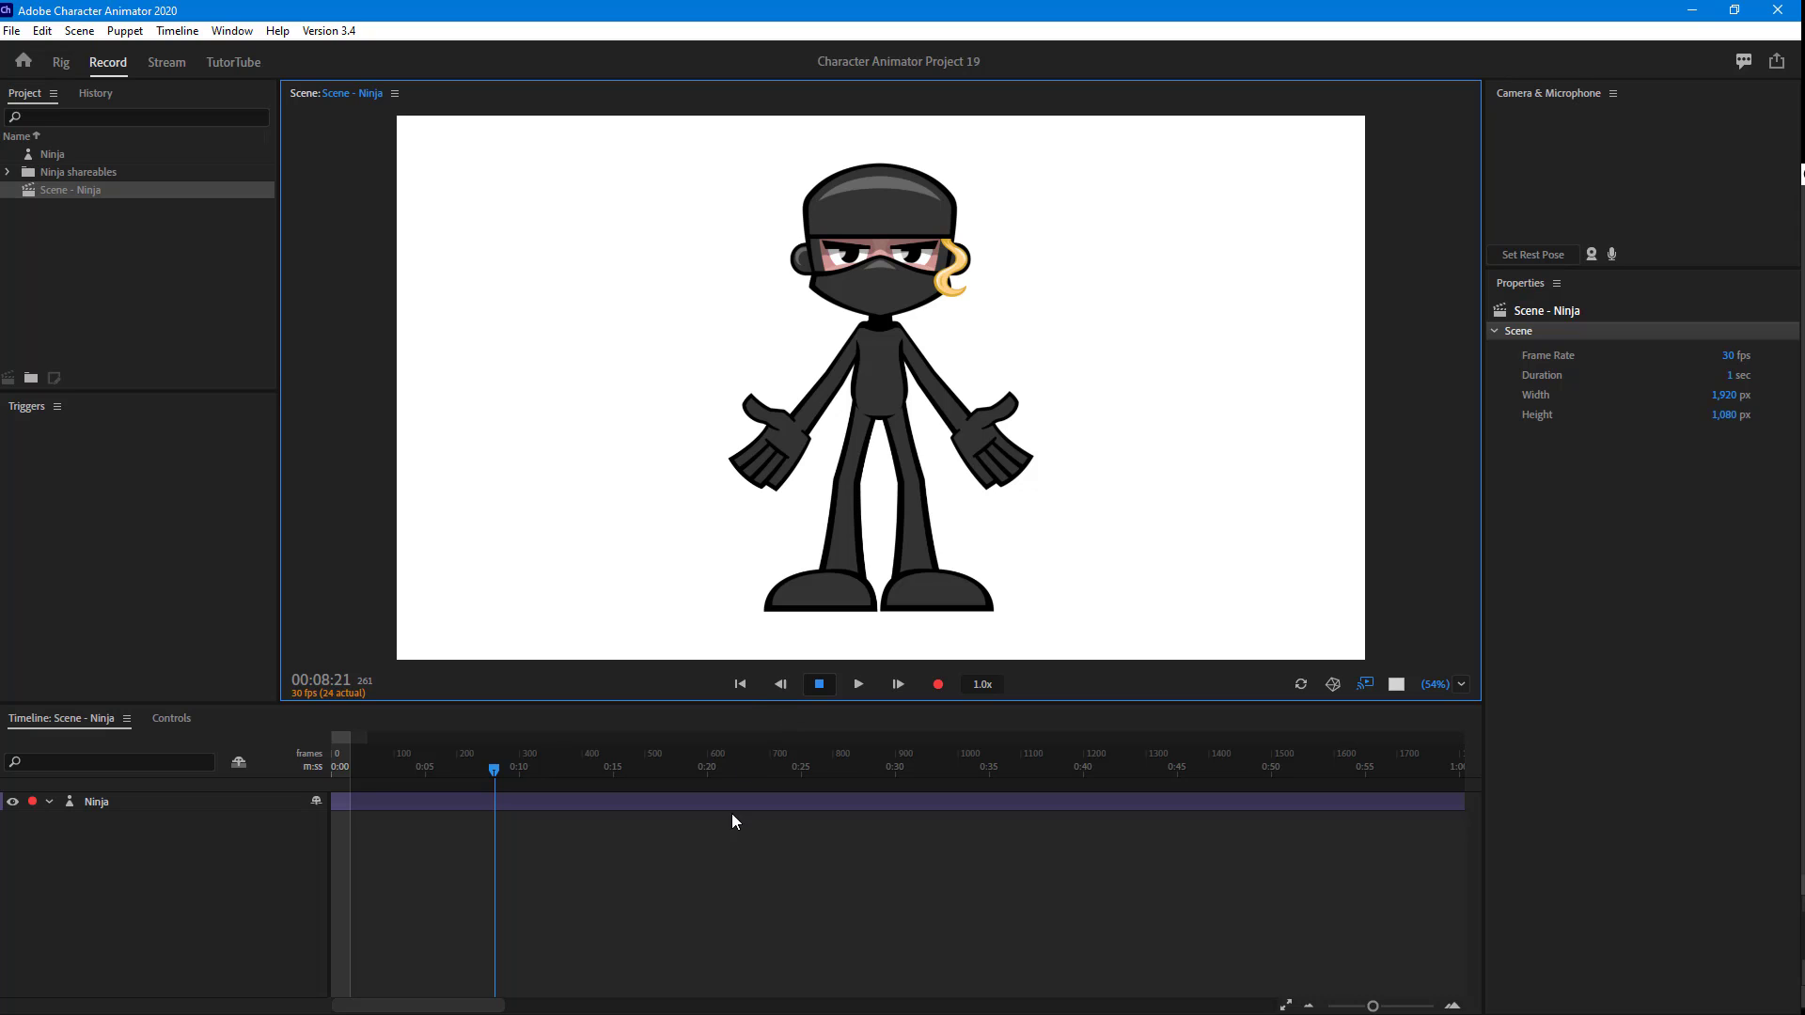
key(super)
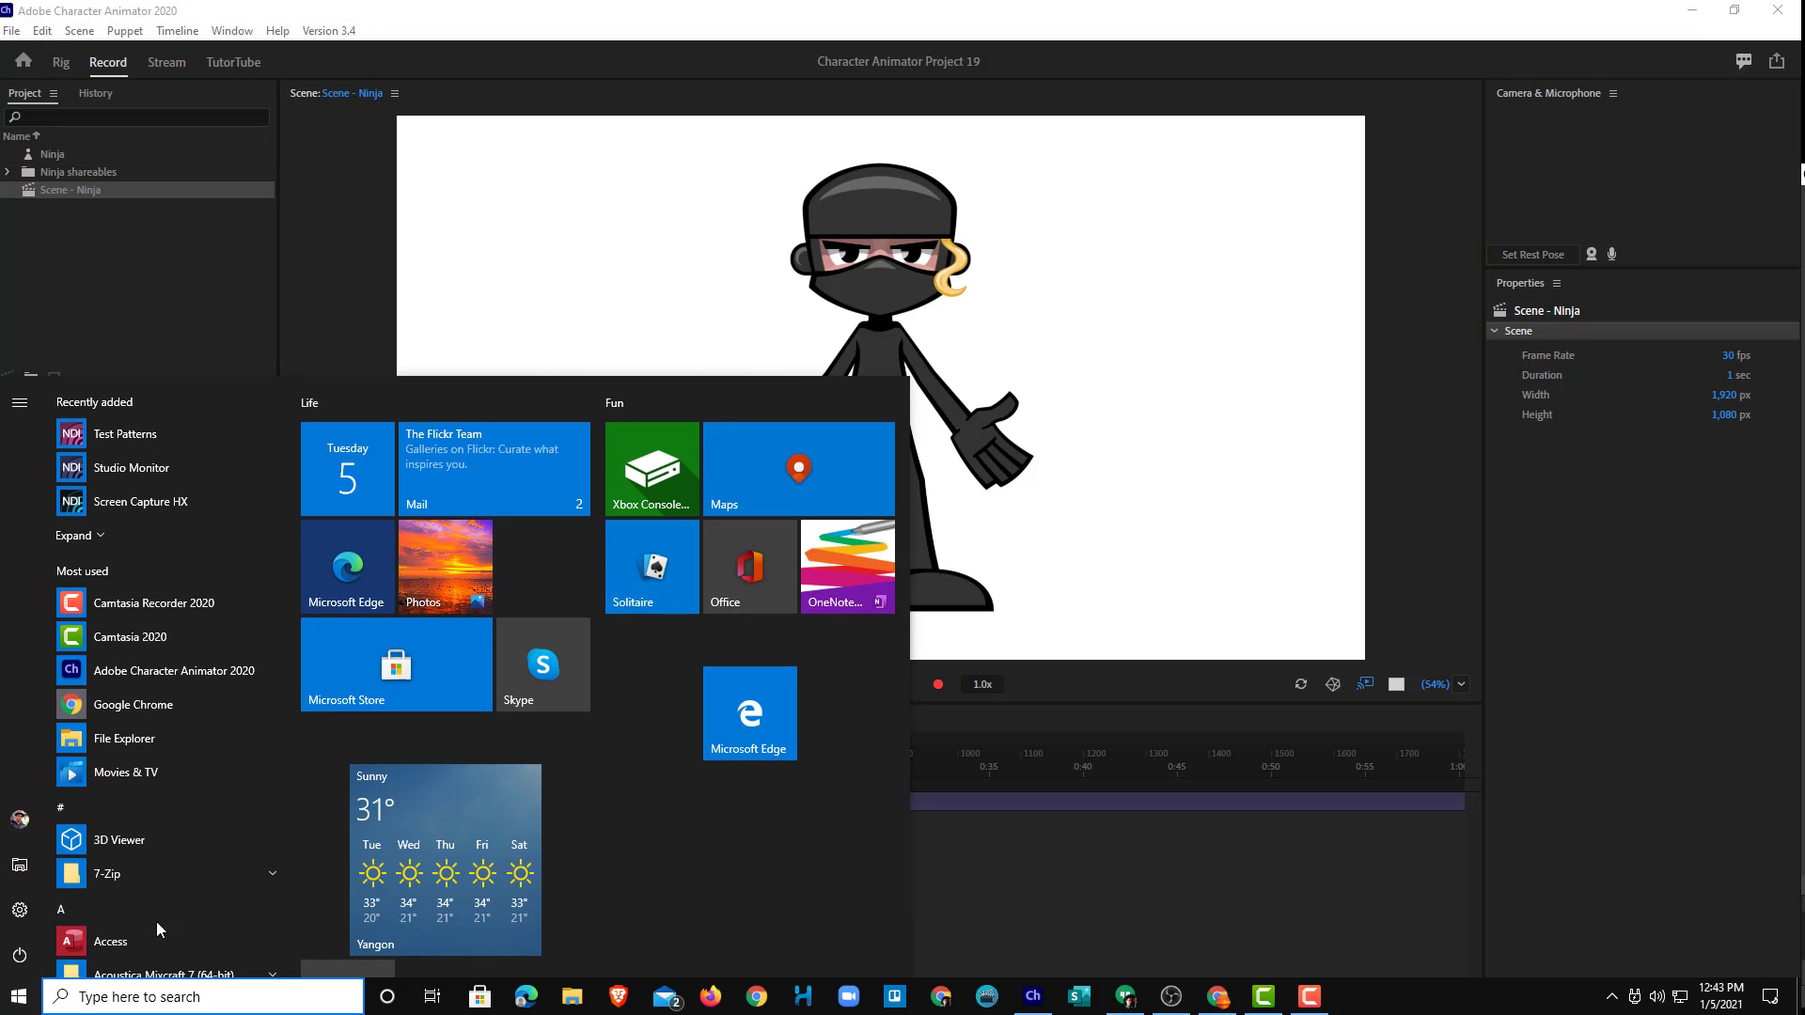
Launch NDI Studio Monitor and list its sources to reveal the Adobe Character Animator feed.
click(151, 483)
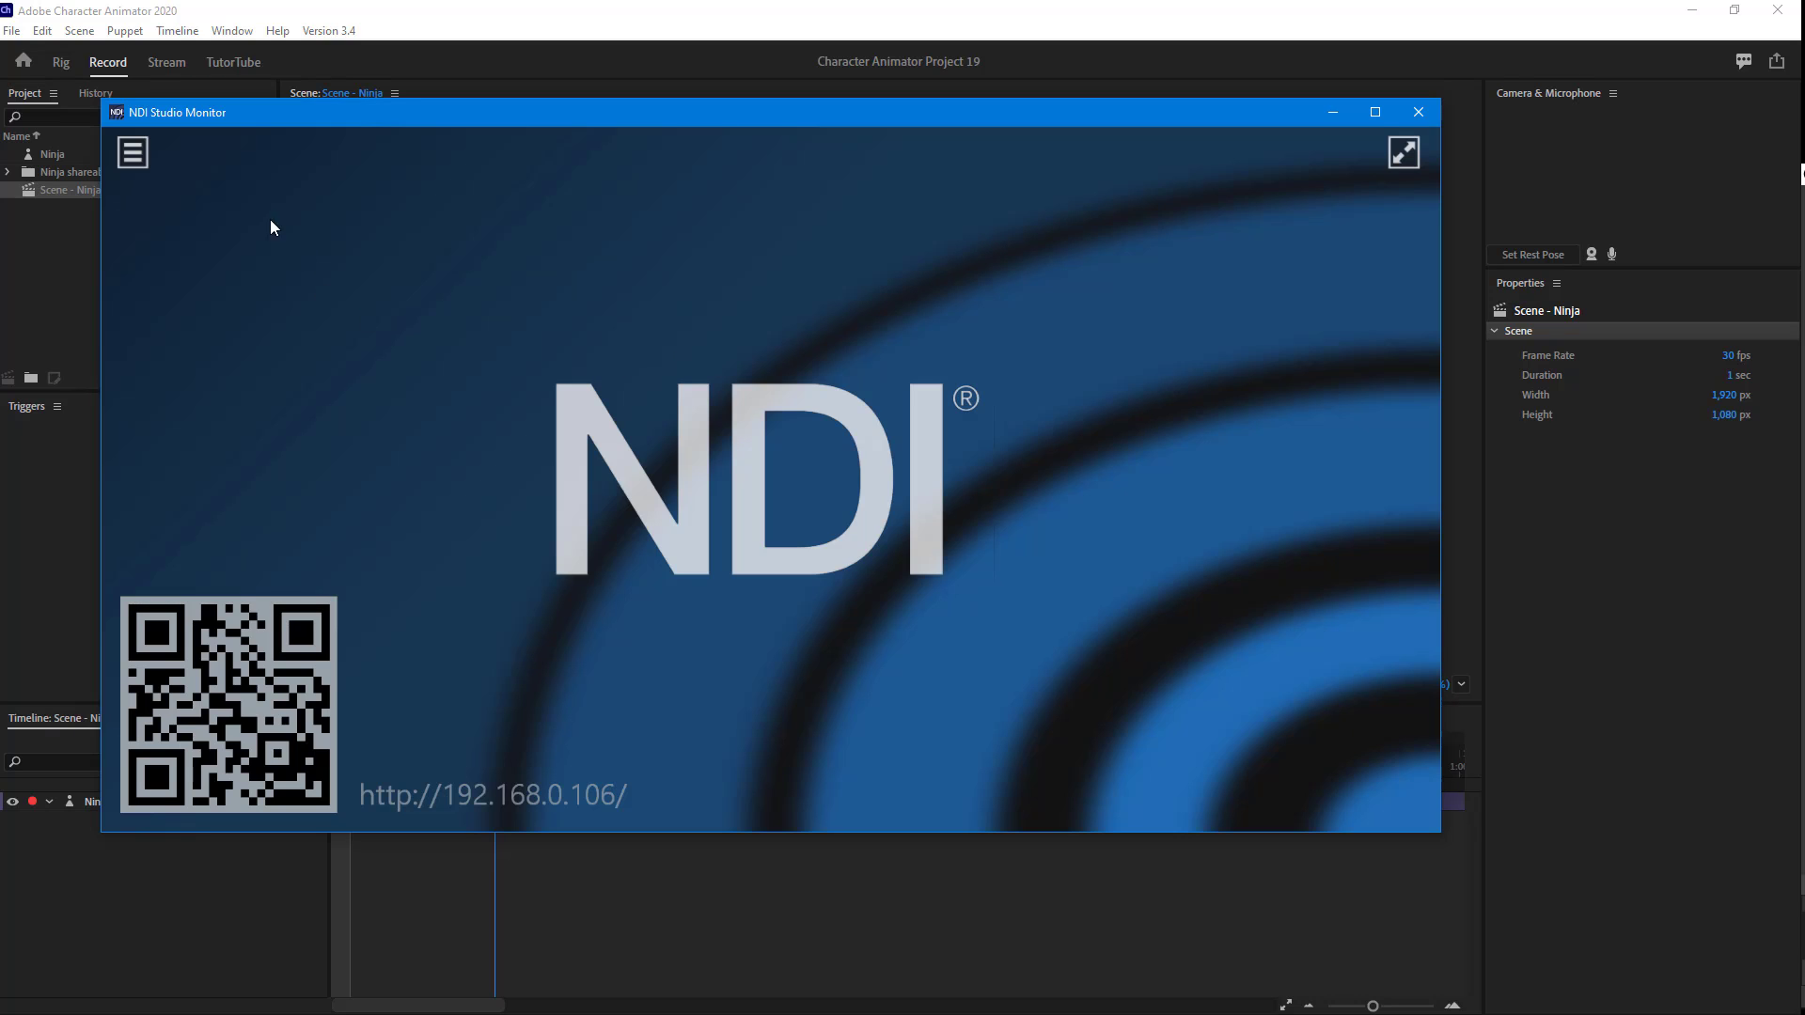
click(133, 158)
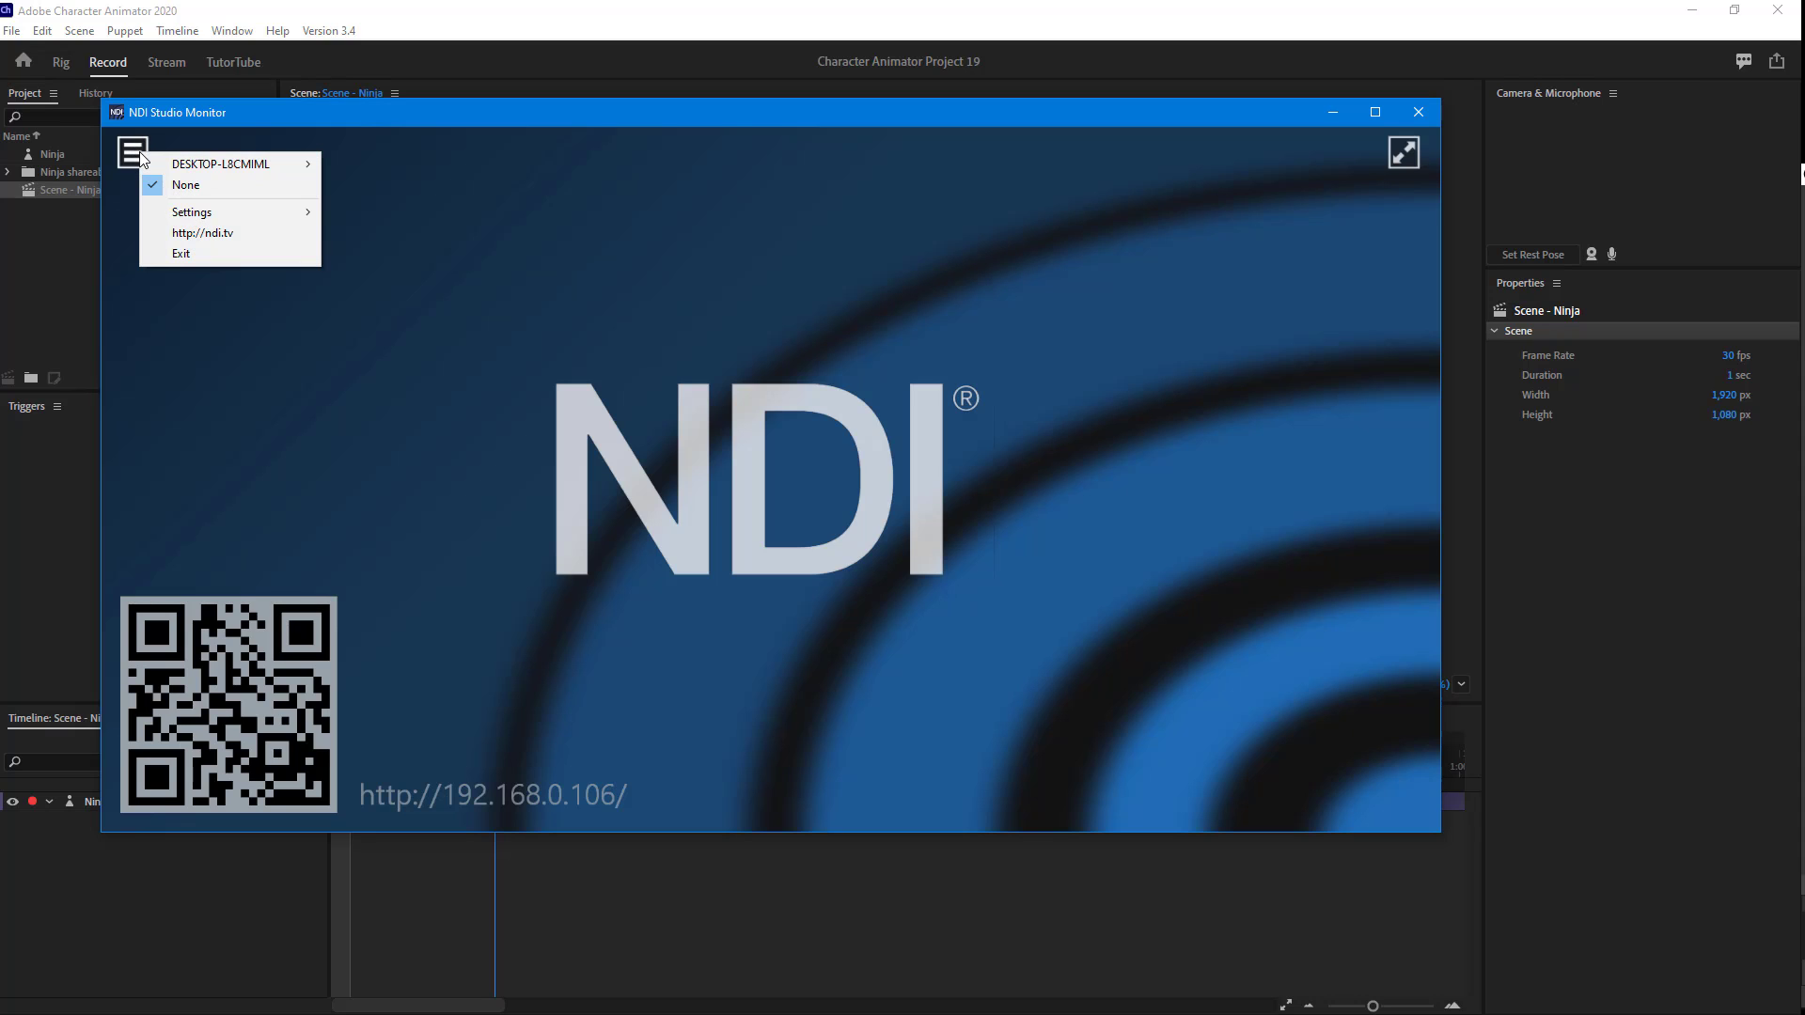
mouse_move(176, 165)
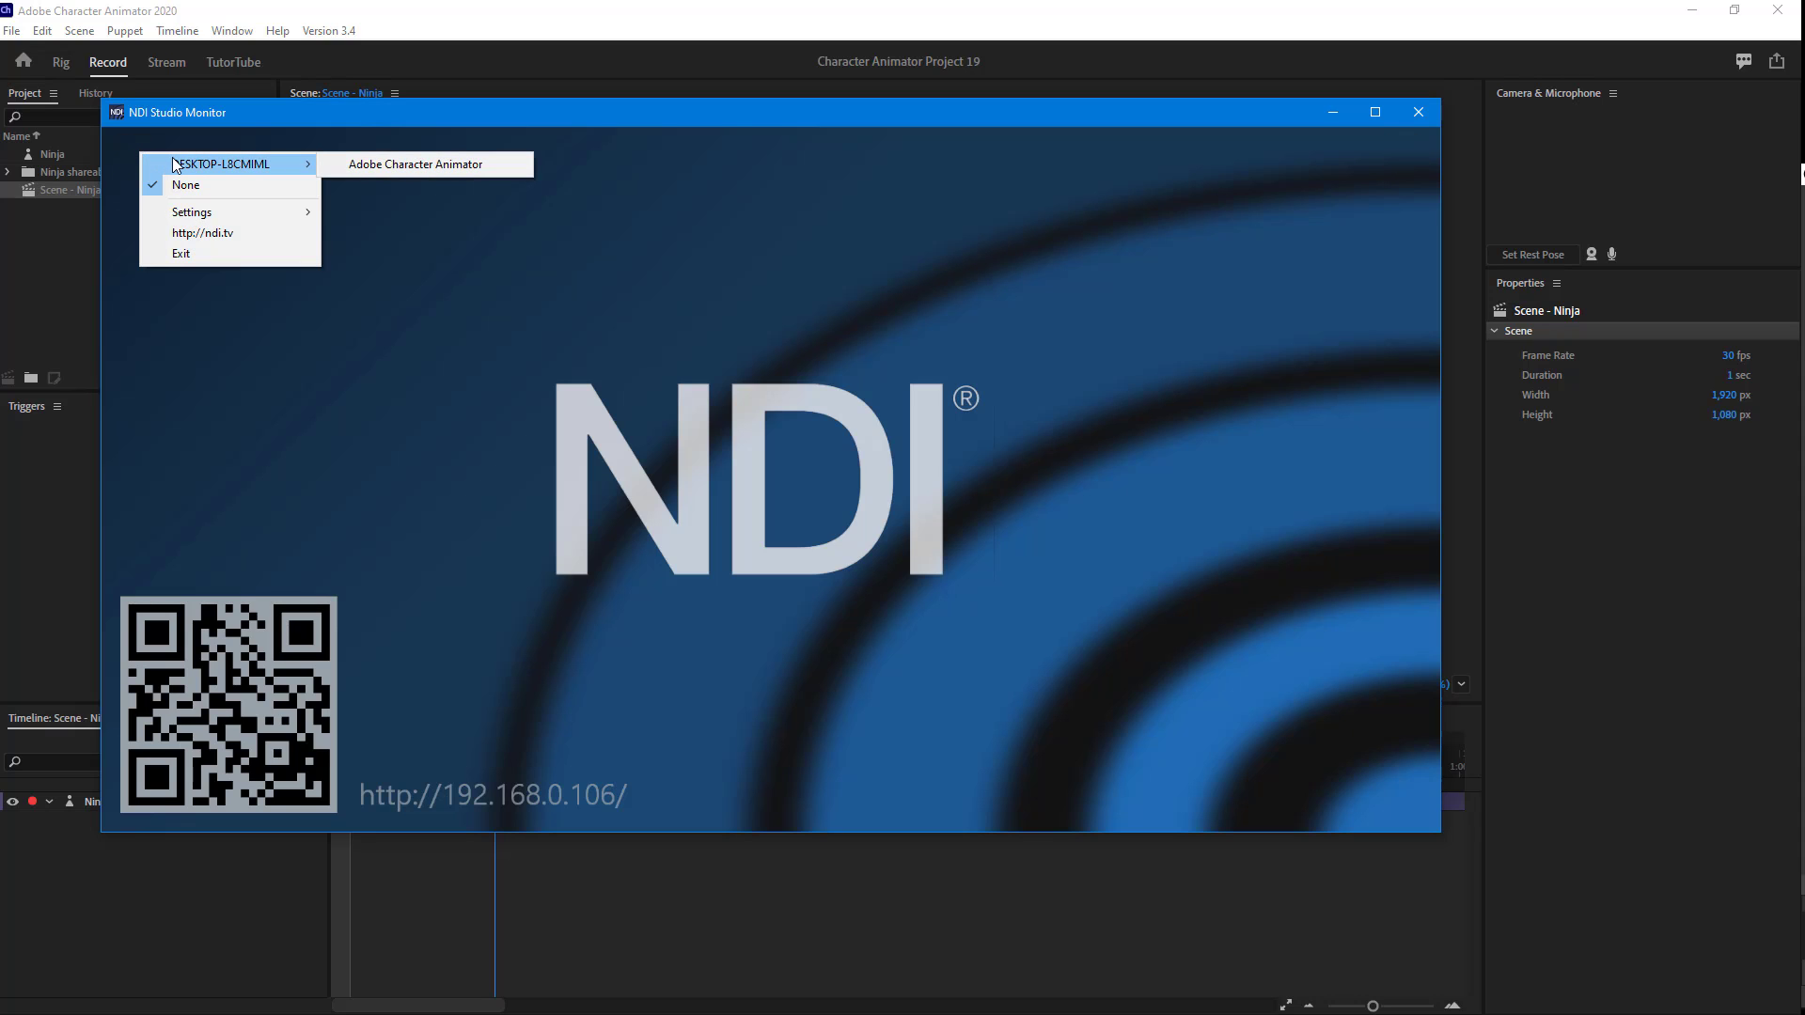
Show the Adobe Character Animator feed in Studio Monitor and arrange it beside the restored scene window.
click(413, 163)
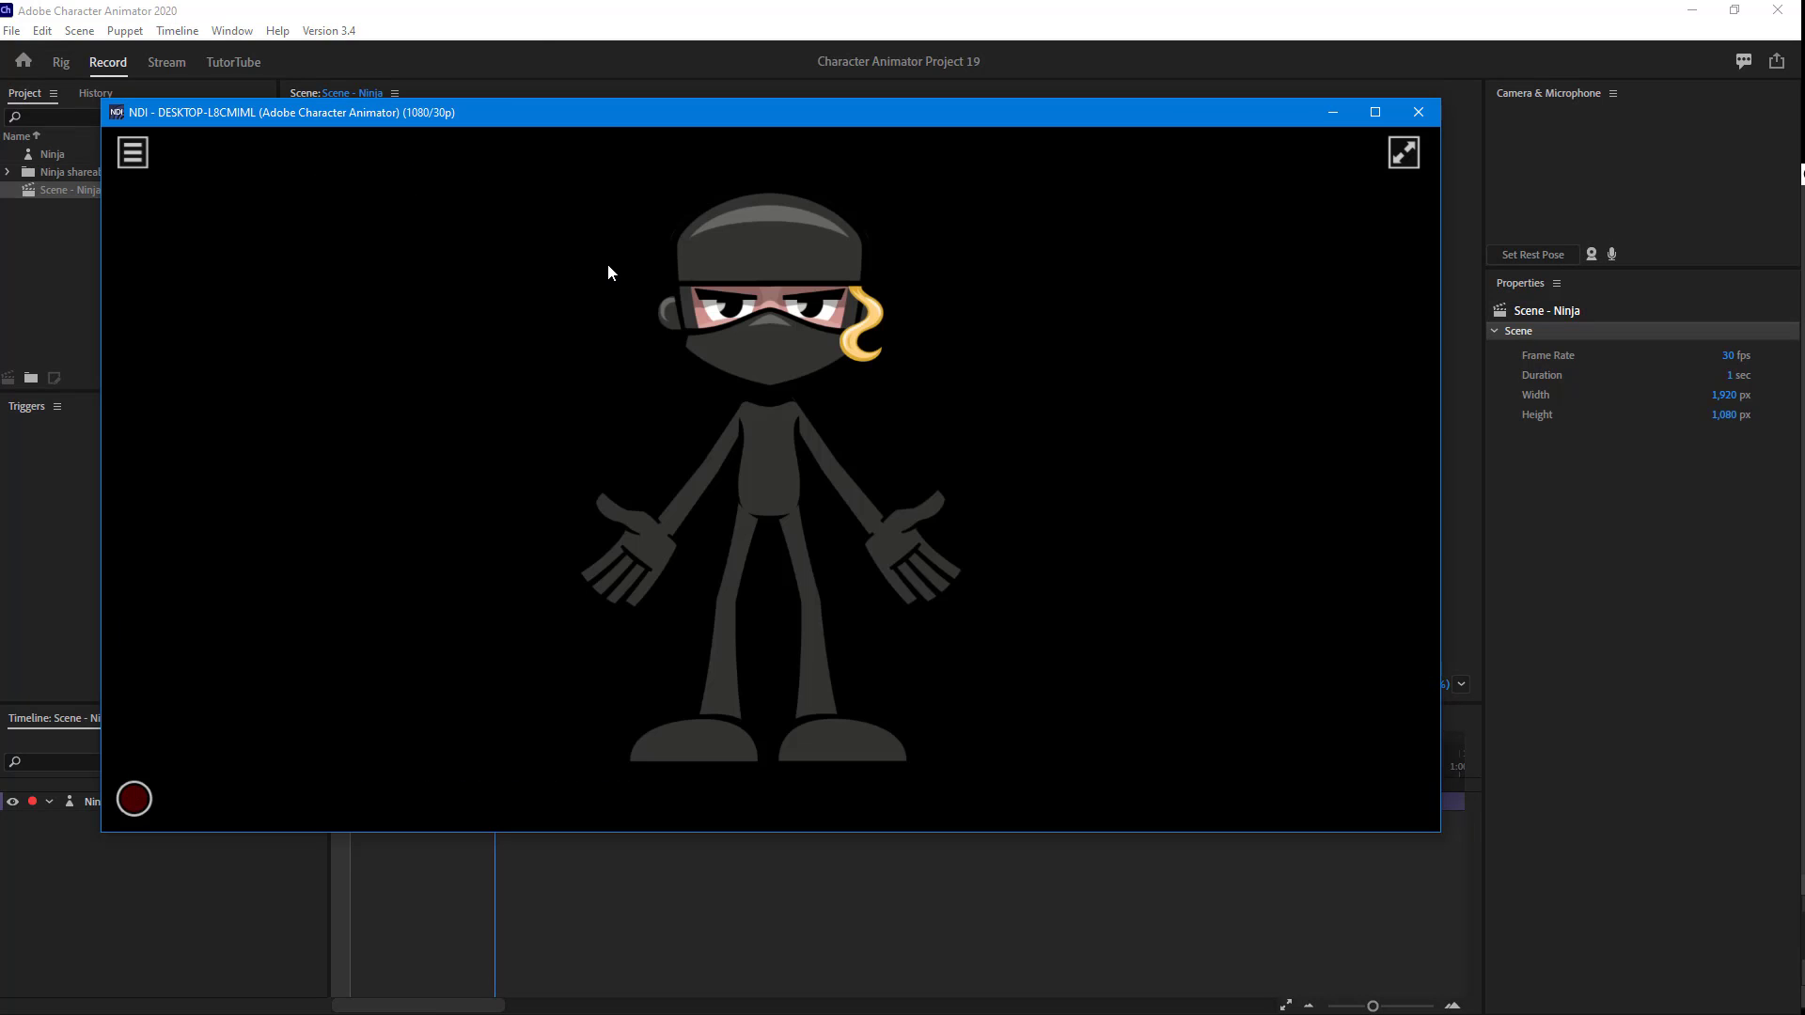
drag(805, 117, 1081, 449)
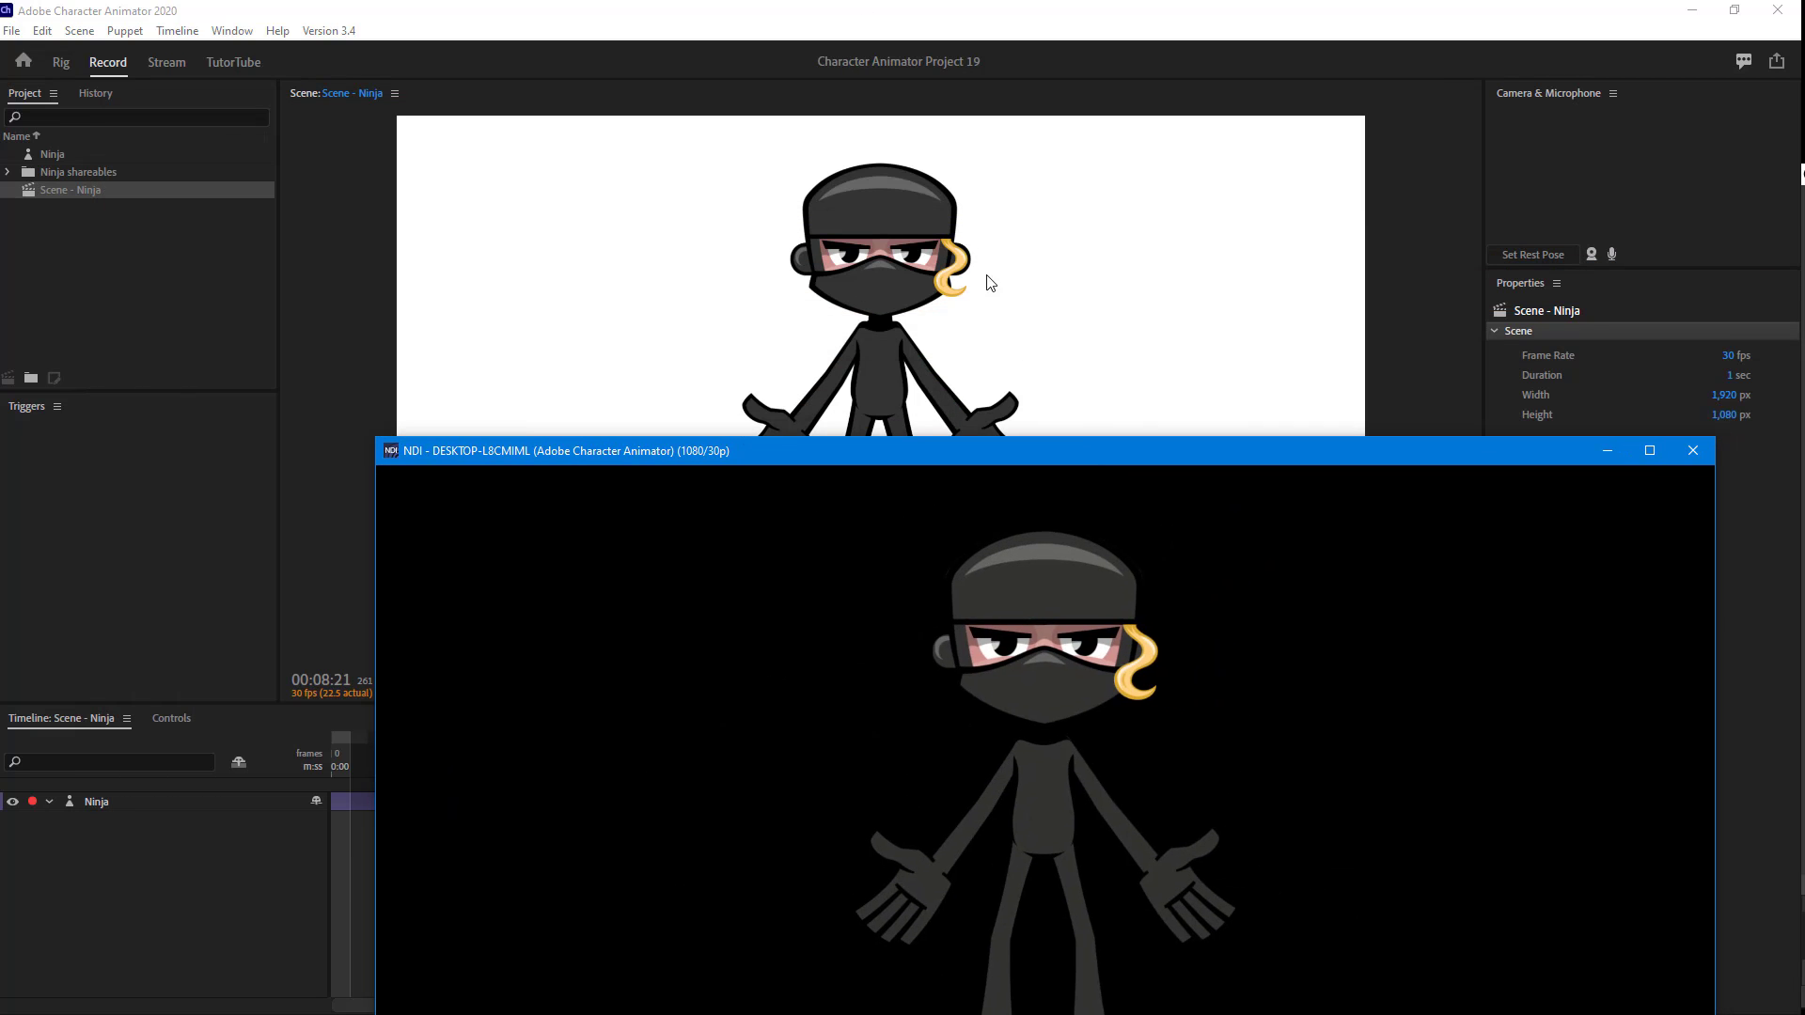
drag(1168, 13, 675, 75)
double_click(1492, 475)
drag(1373, 259, 1567, 189)
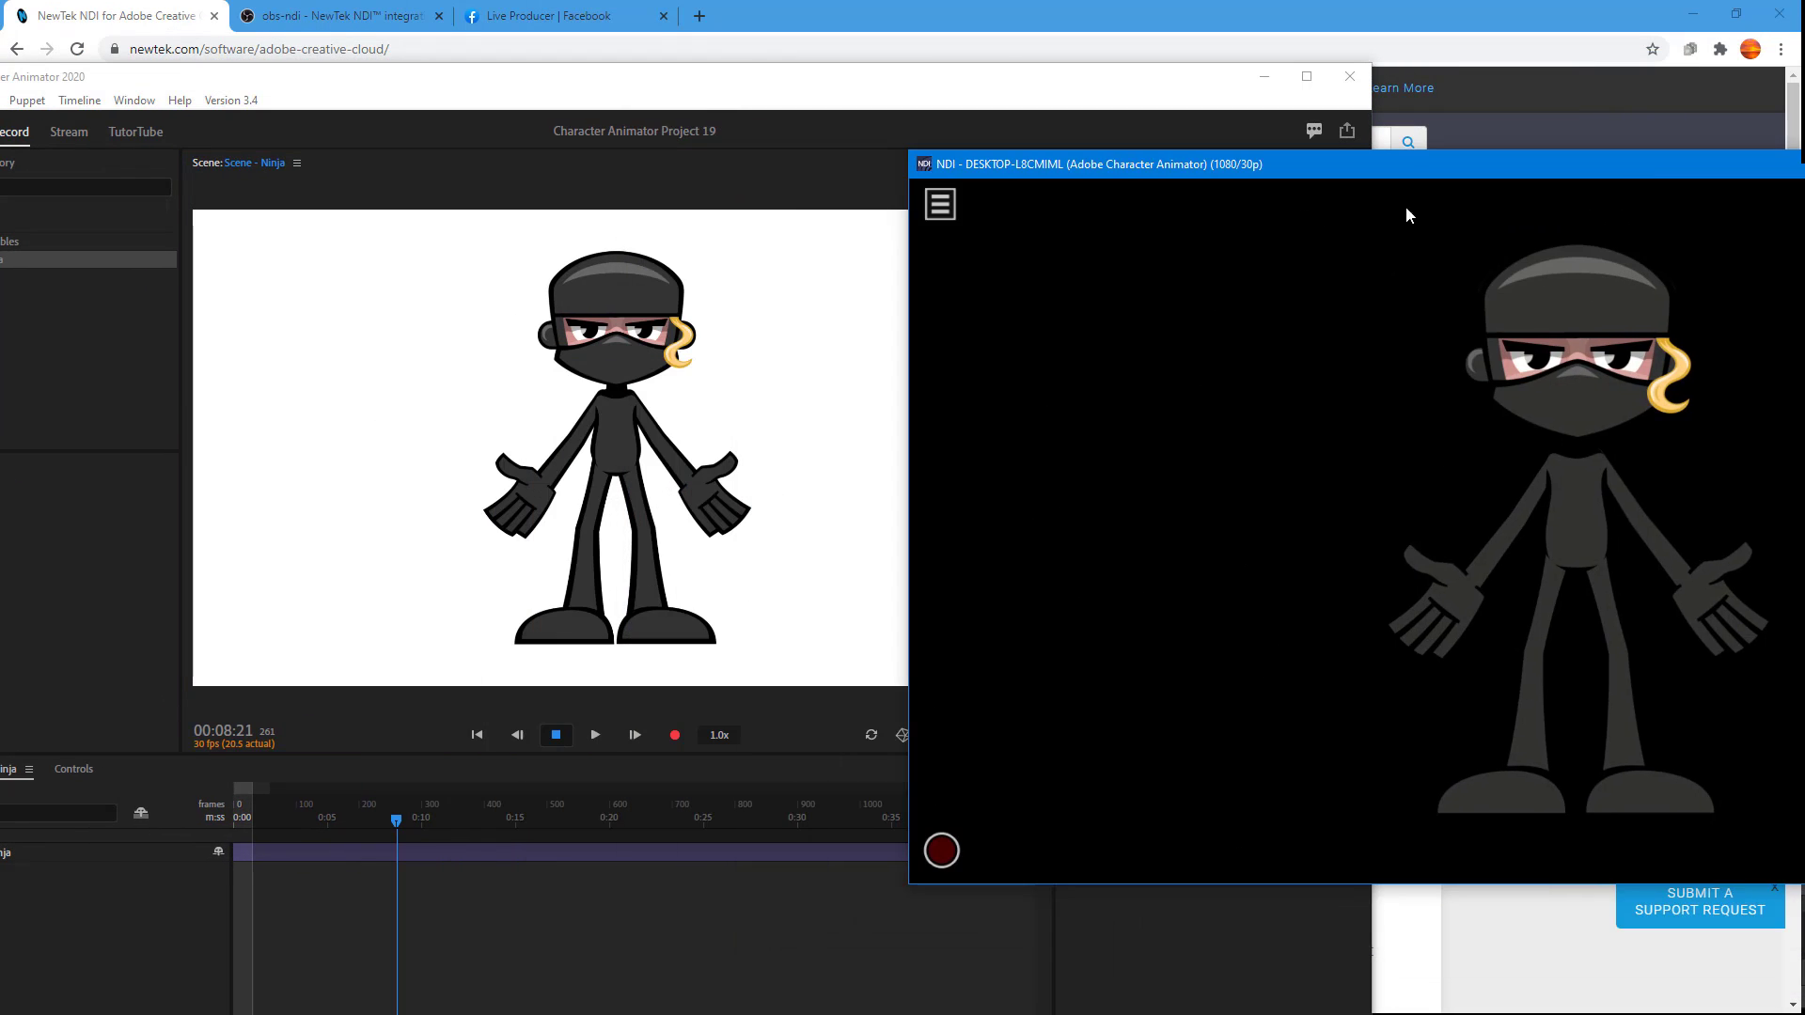
Test the feed by making the ninja walk and wave its hand.
click(749, 321)
key(Left)
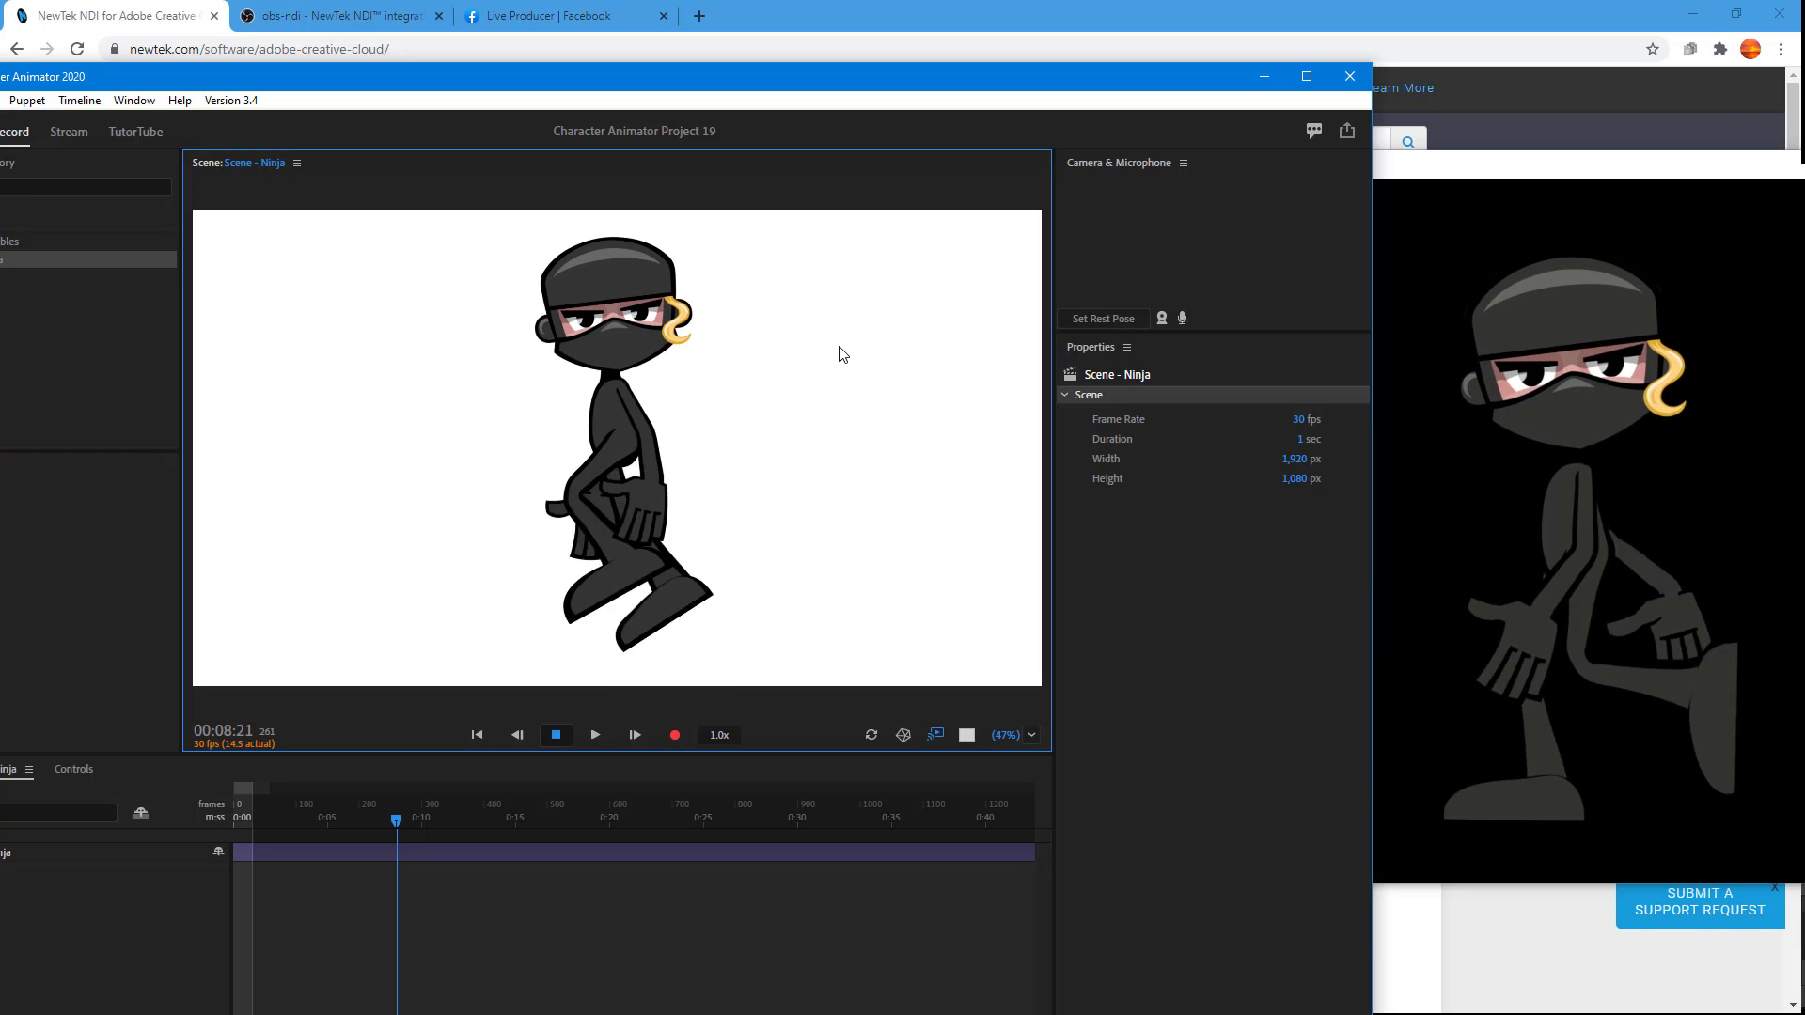
drag(750, 440, 738, 360)
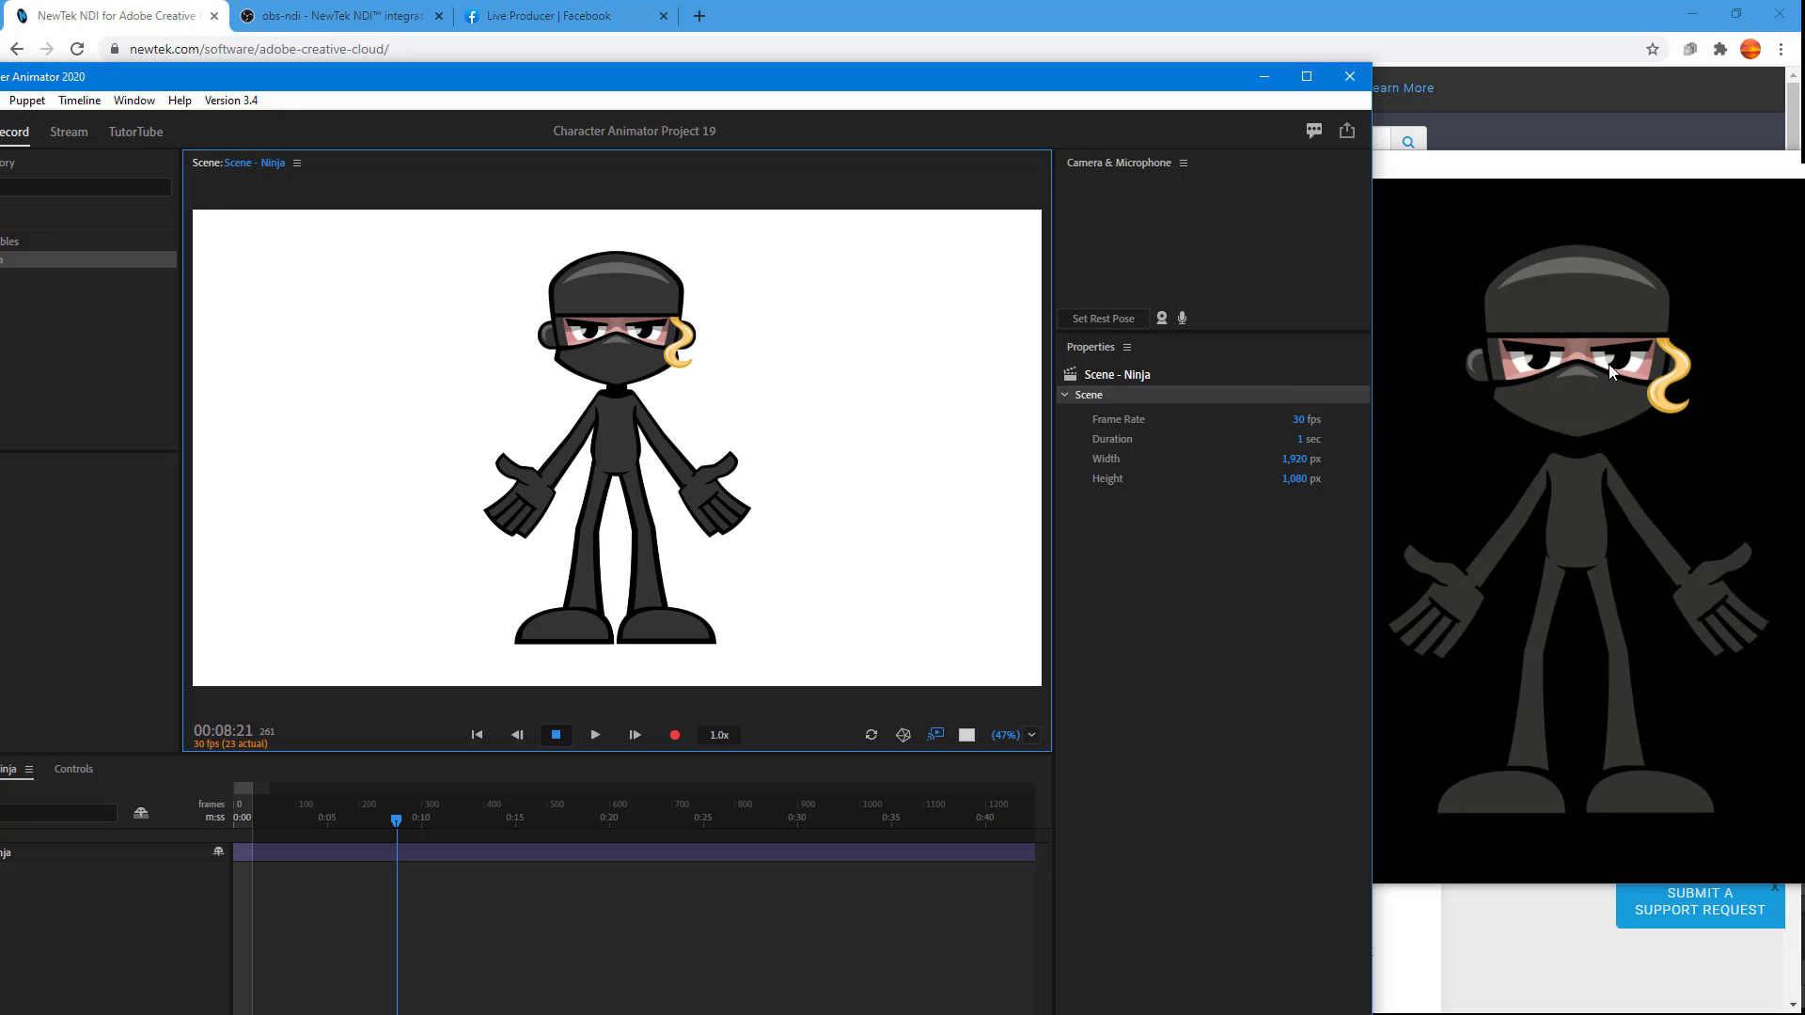
Minimize the NDI preview, maximize Character Animator, and move OBS Studio to the upper left.
drag(737, 167, 590, 169)
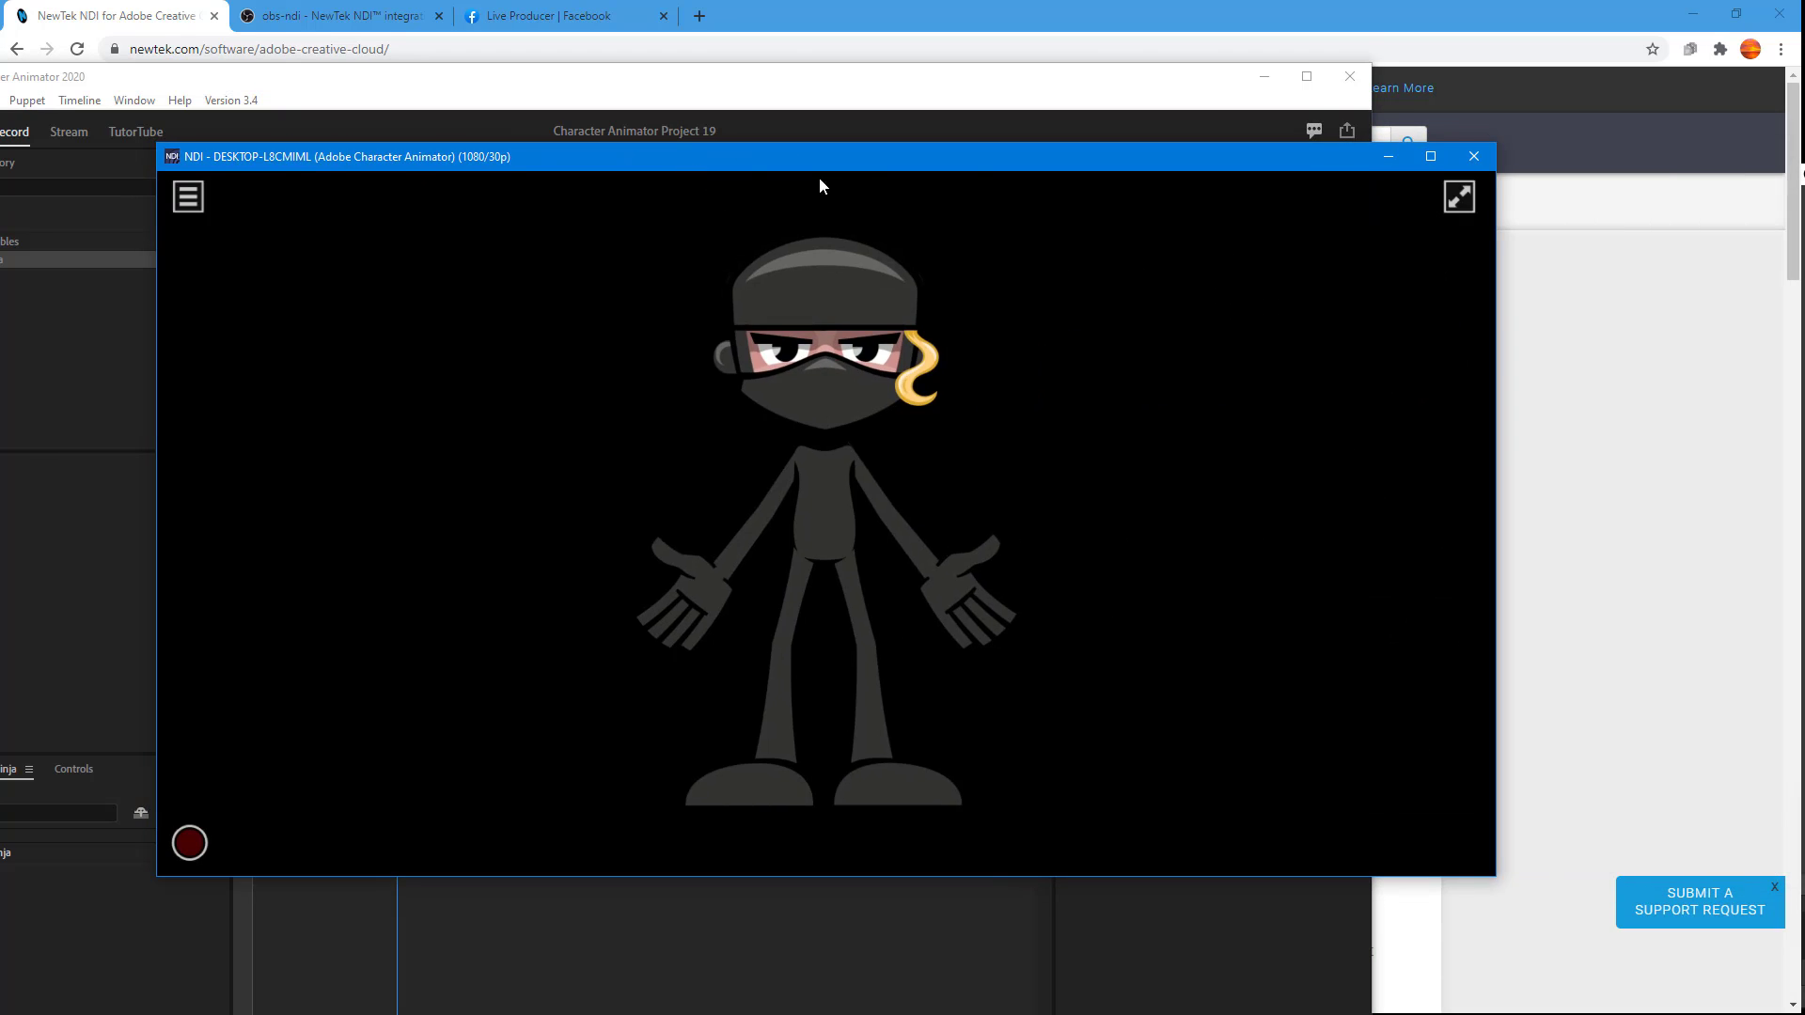
click(1382, 156)
drag(1020, 81, 1096, 3)
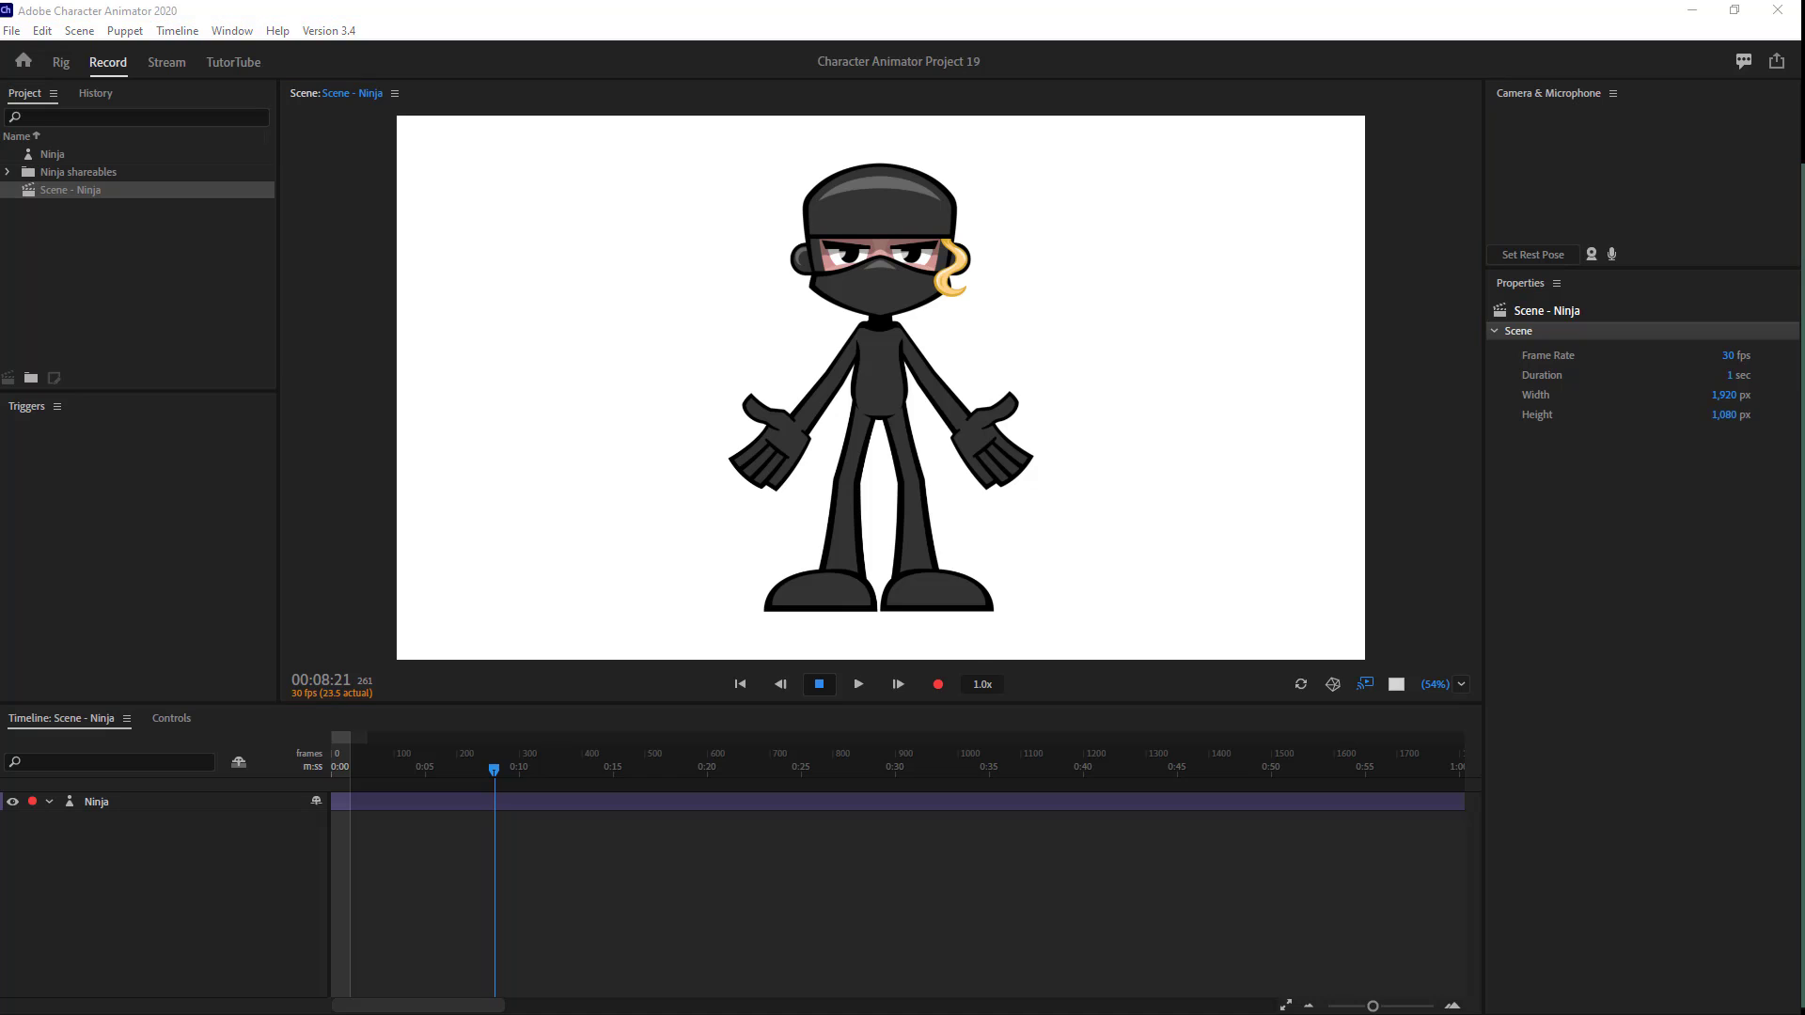
drag(1289, 383, 749, 137)
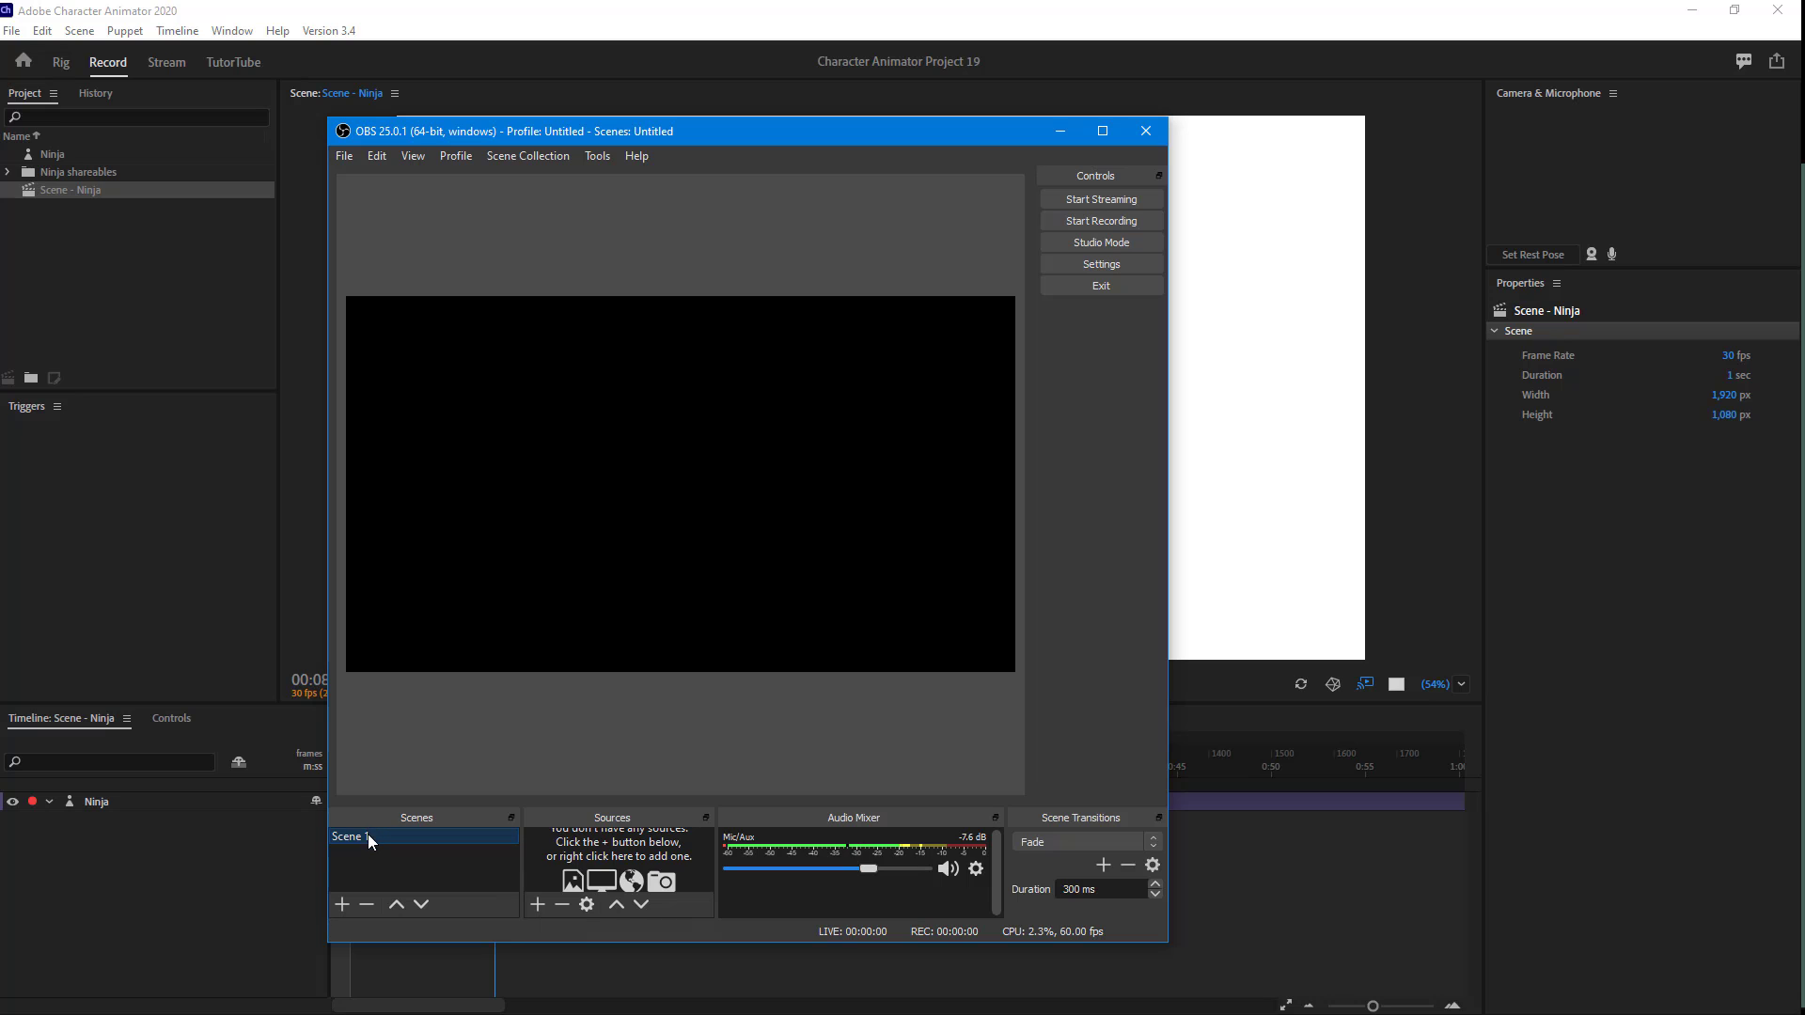
Add an NDI™ Source to Scene 1 with the Adobe Character Animator sender as its source name.
click(536, 904)
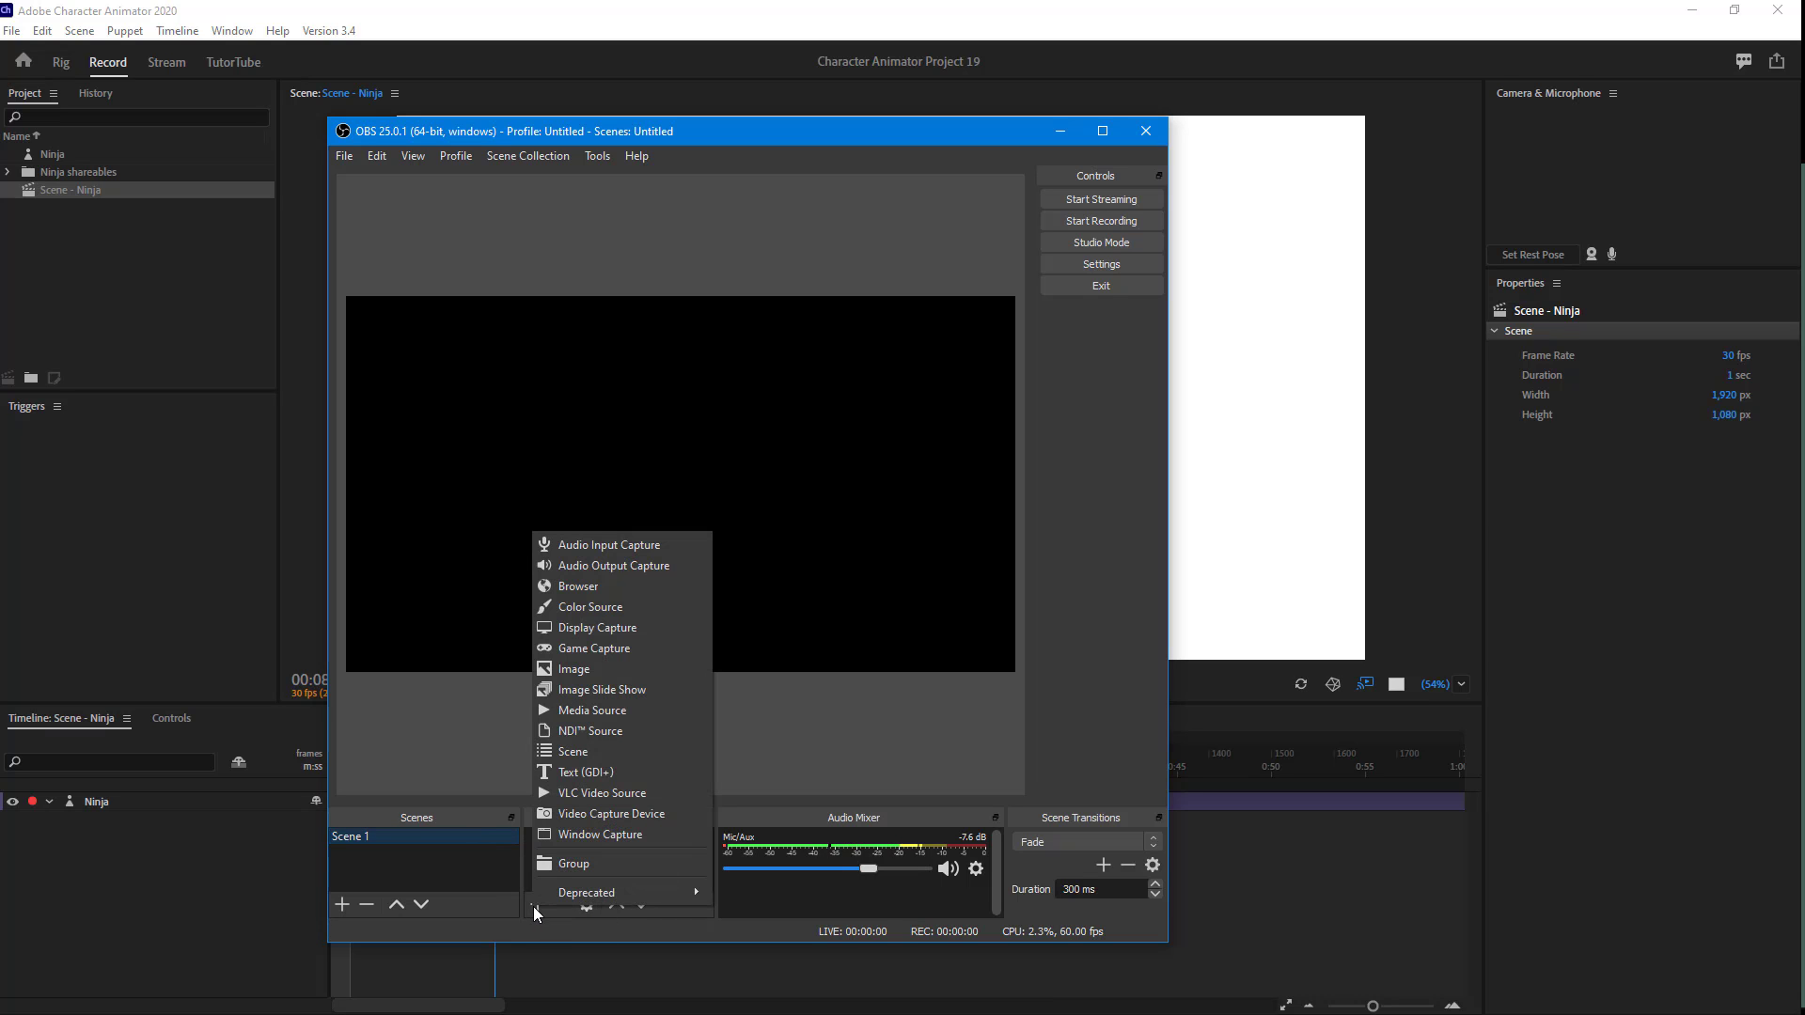
mouse_move(535, 900)
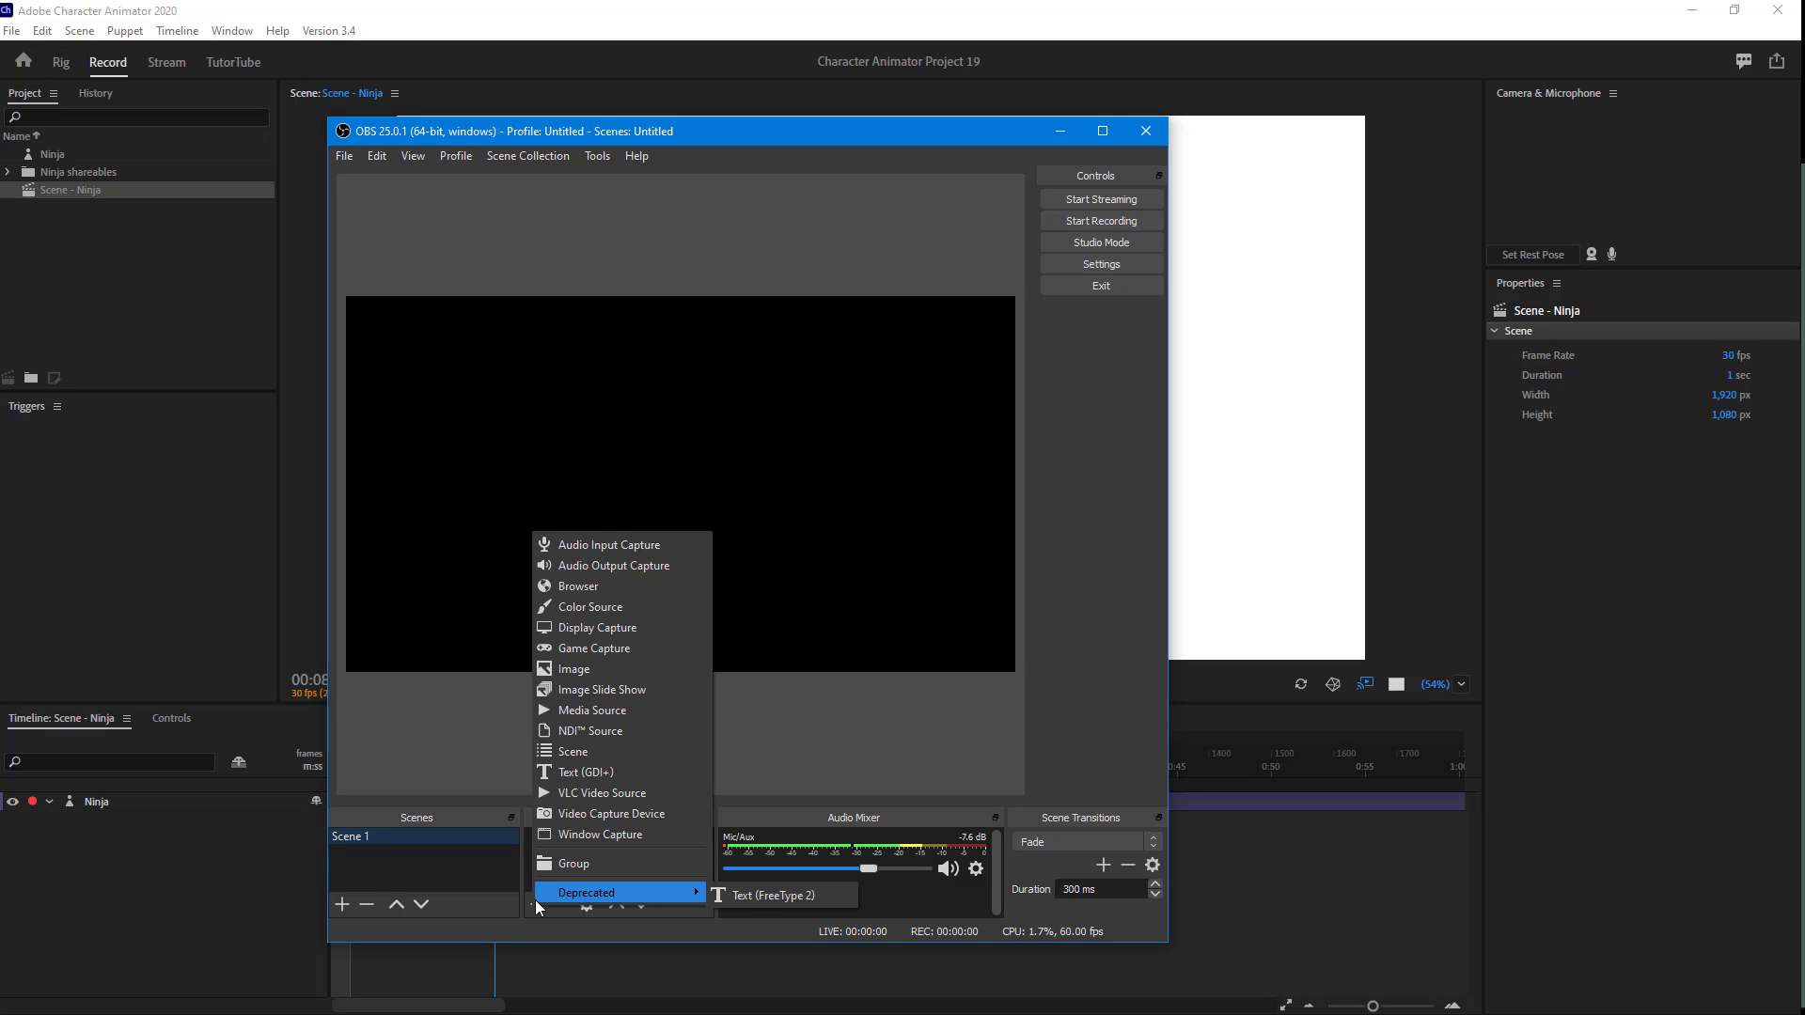
click(611, 735)
click(804, 672)
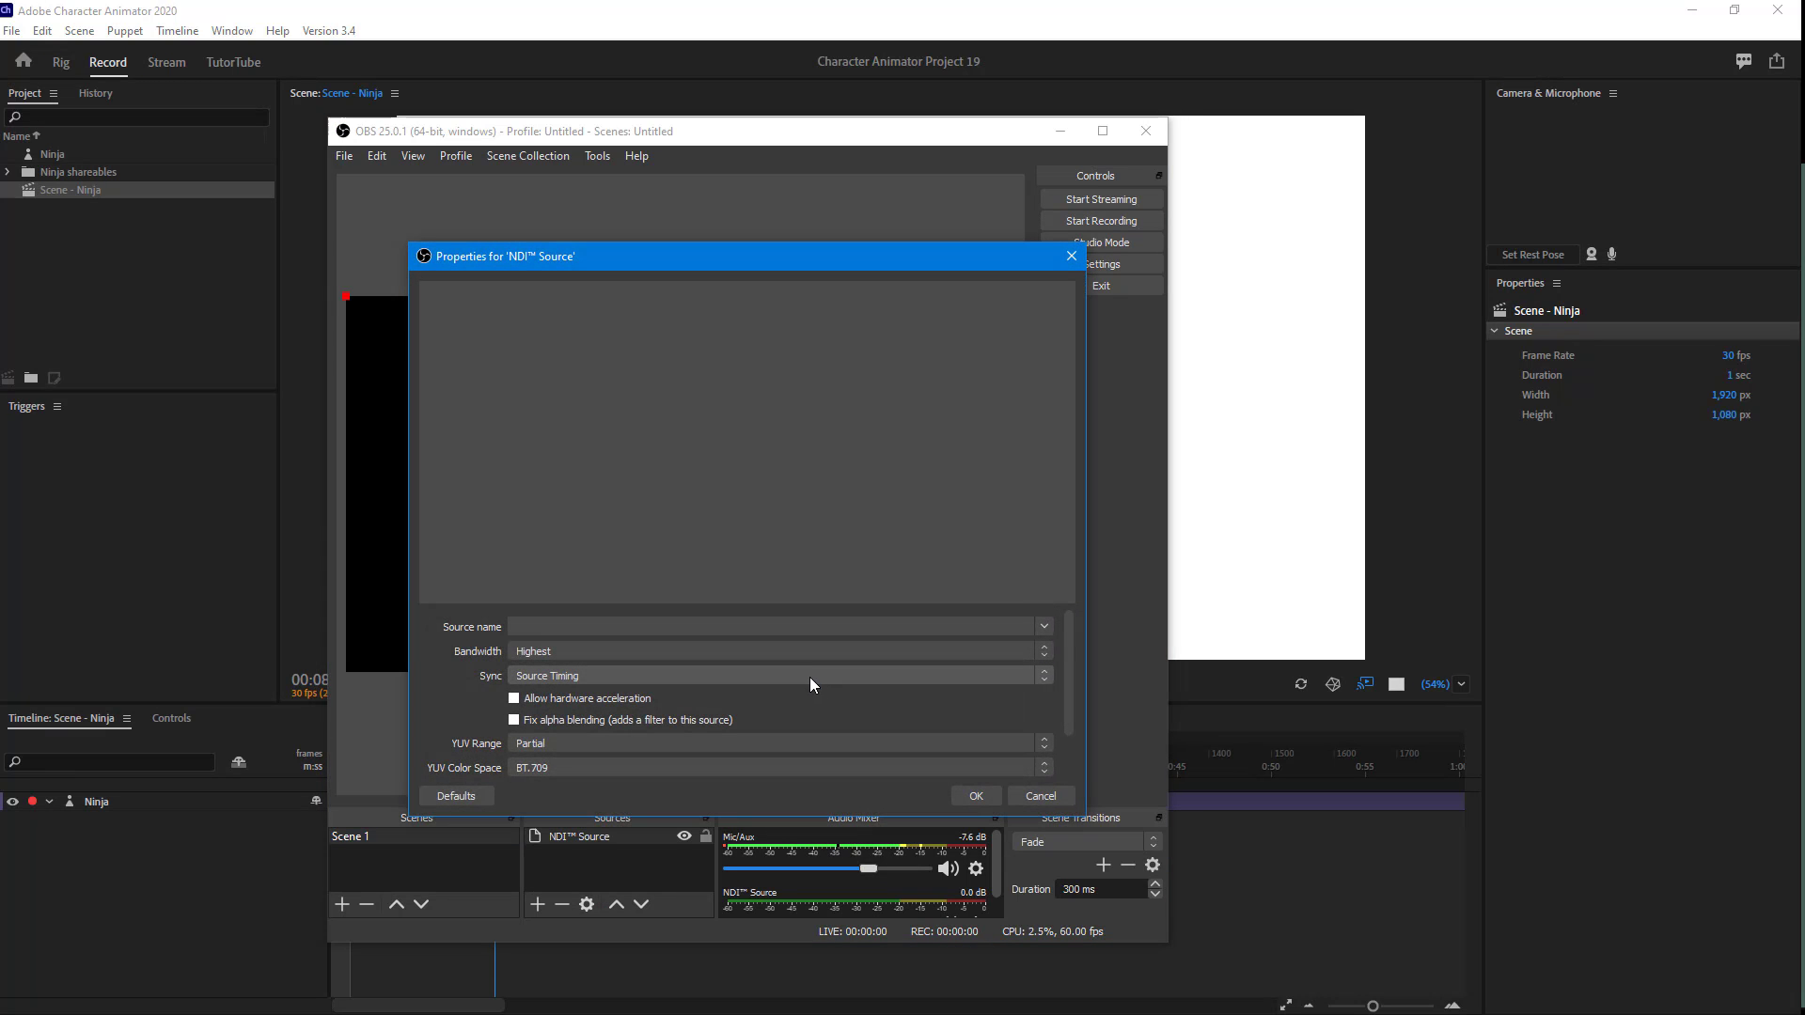
click(1045, 628)
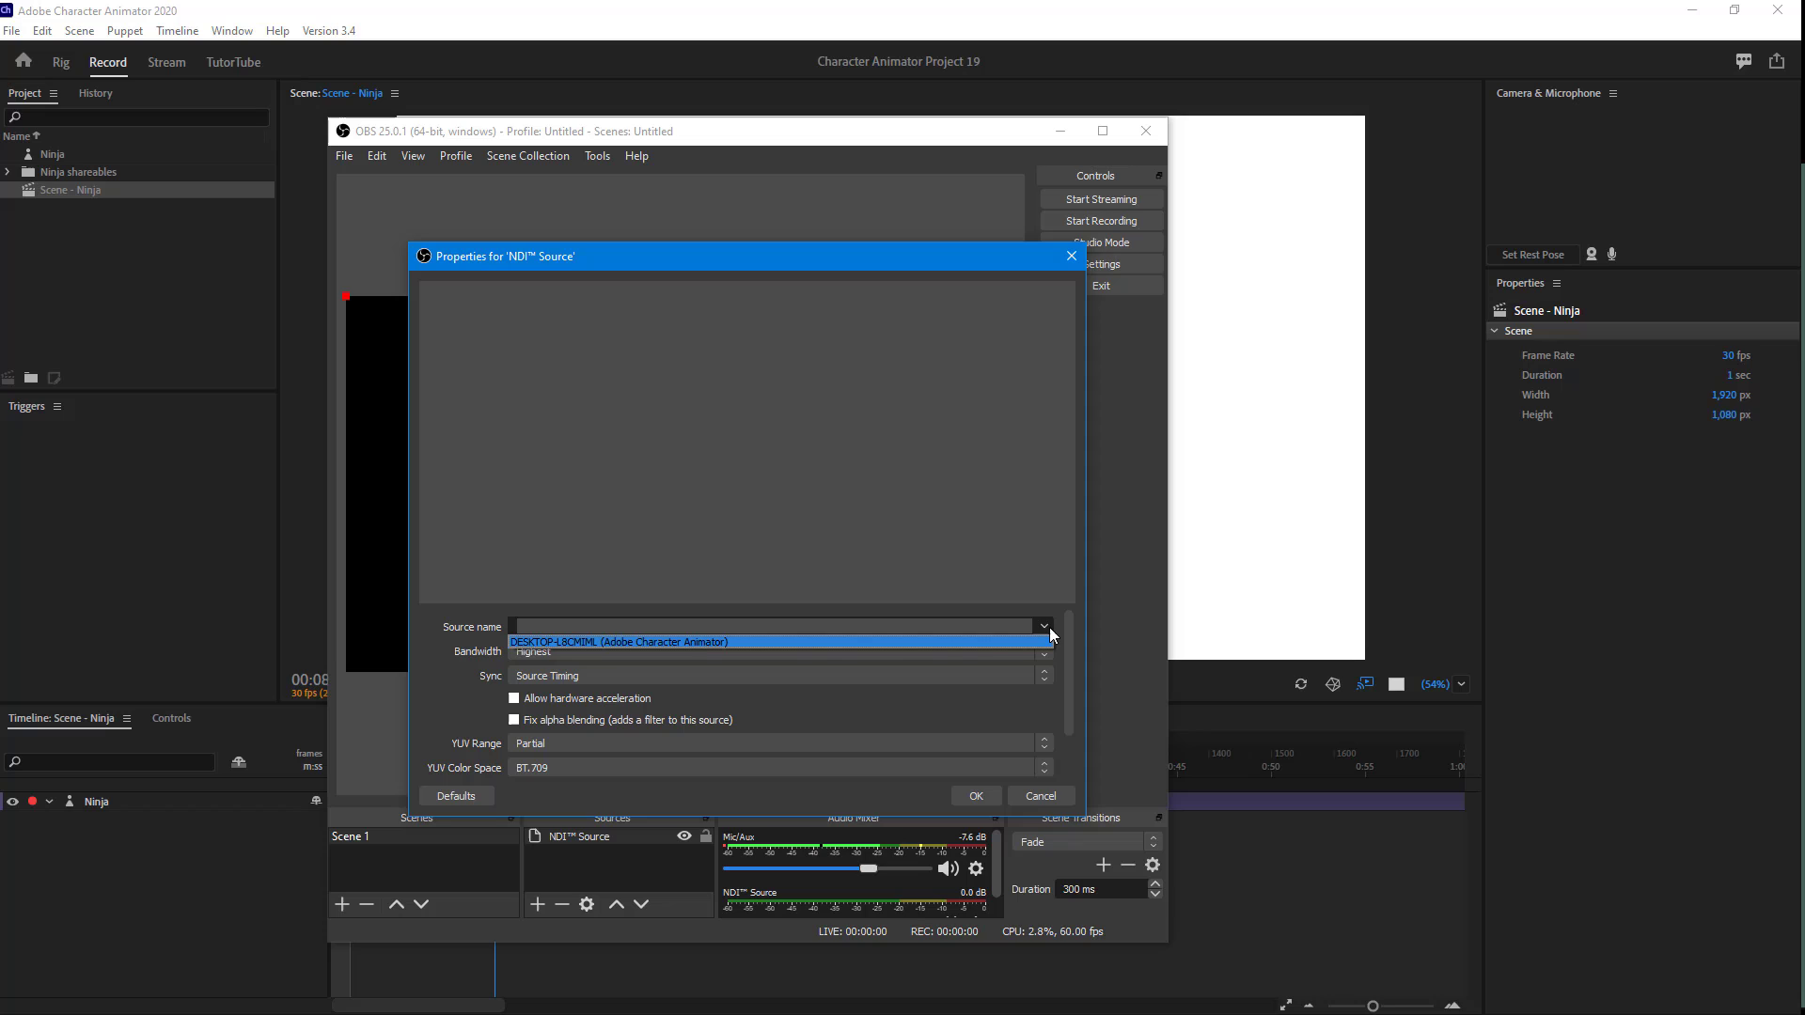
click(683, 643)
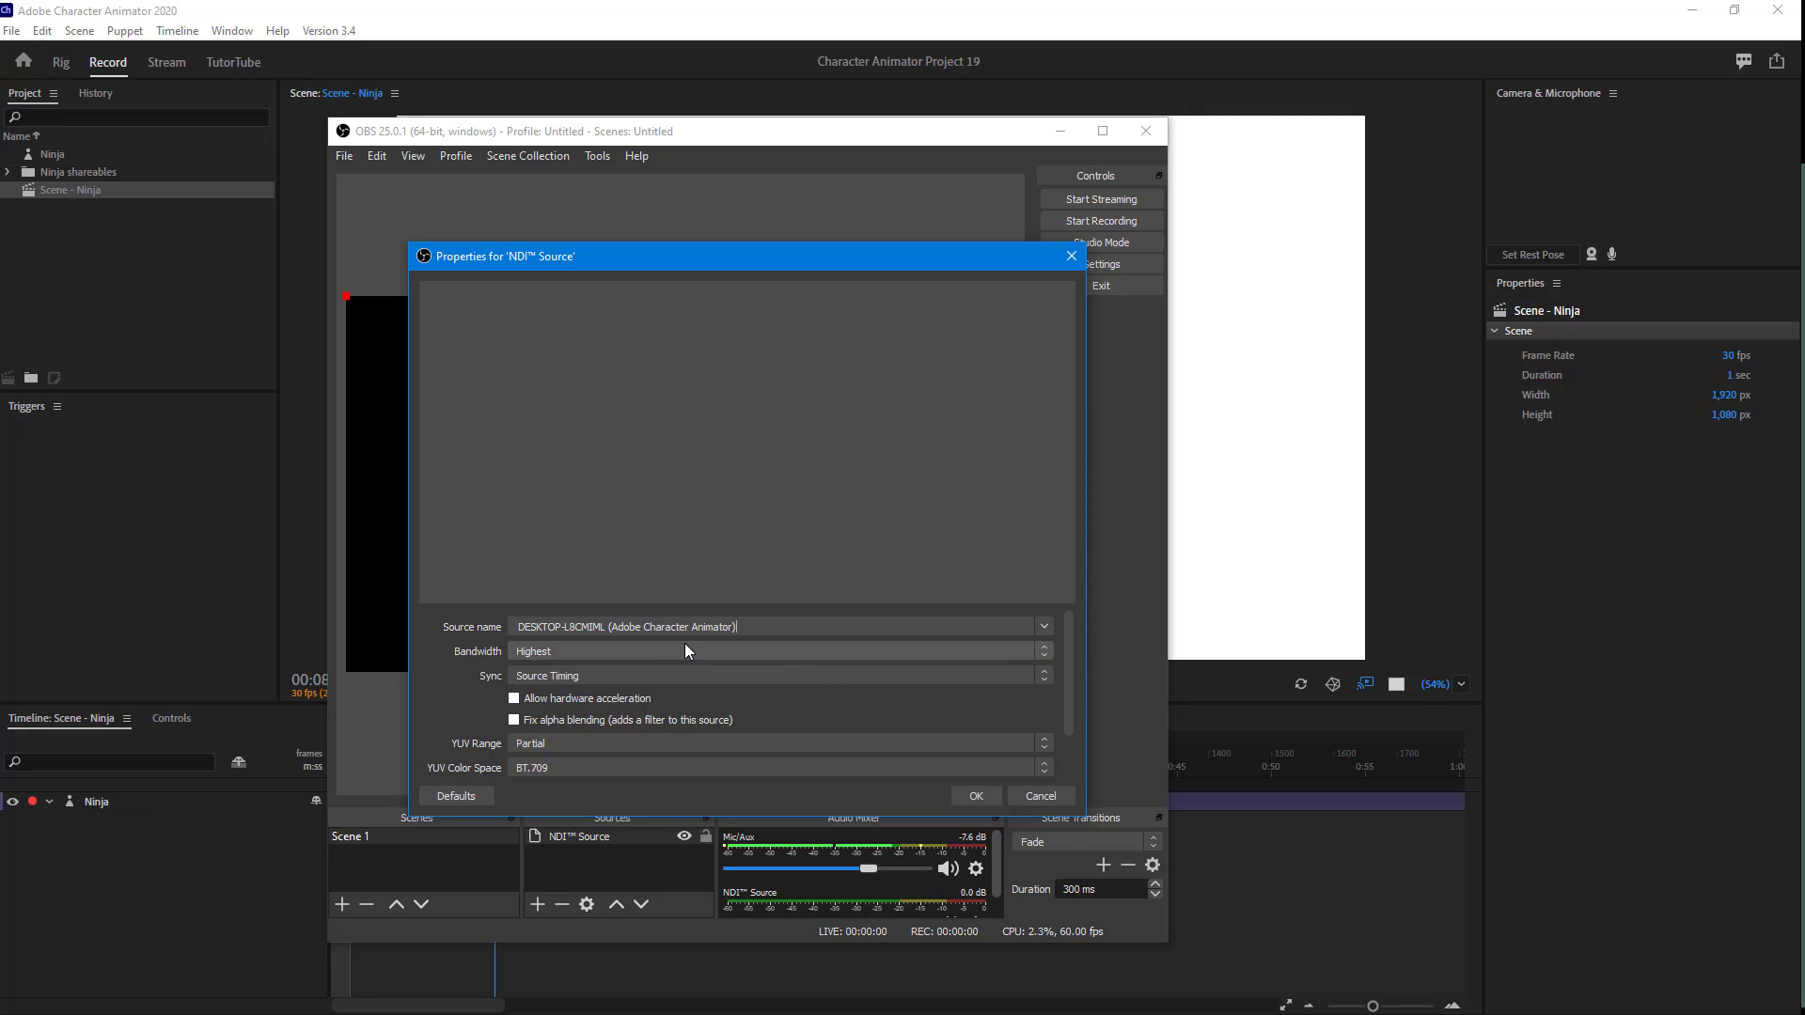
drag(798, 266, 1050, 275)
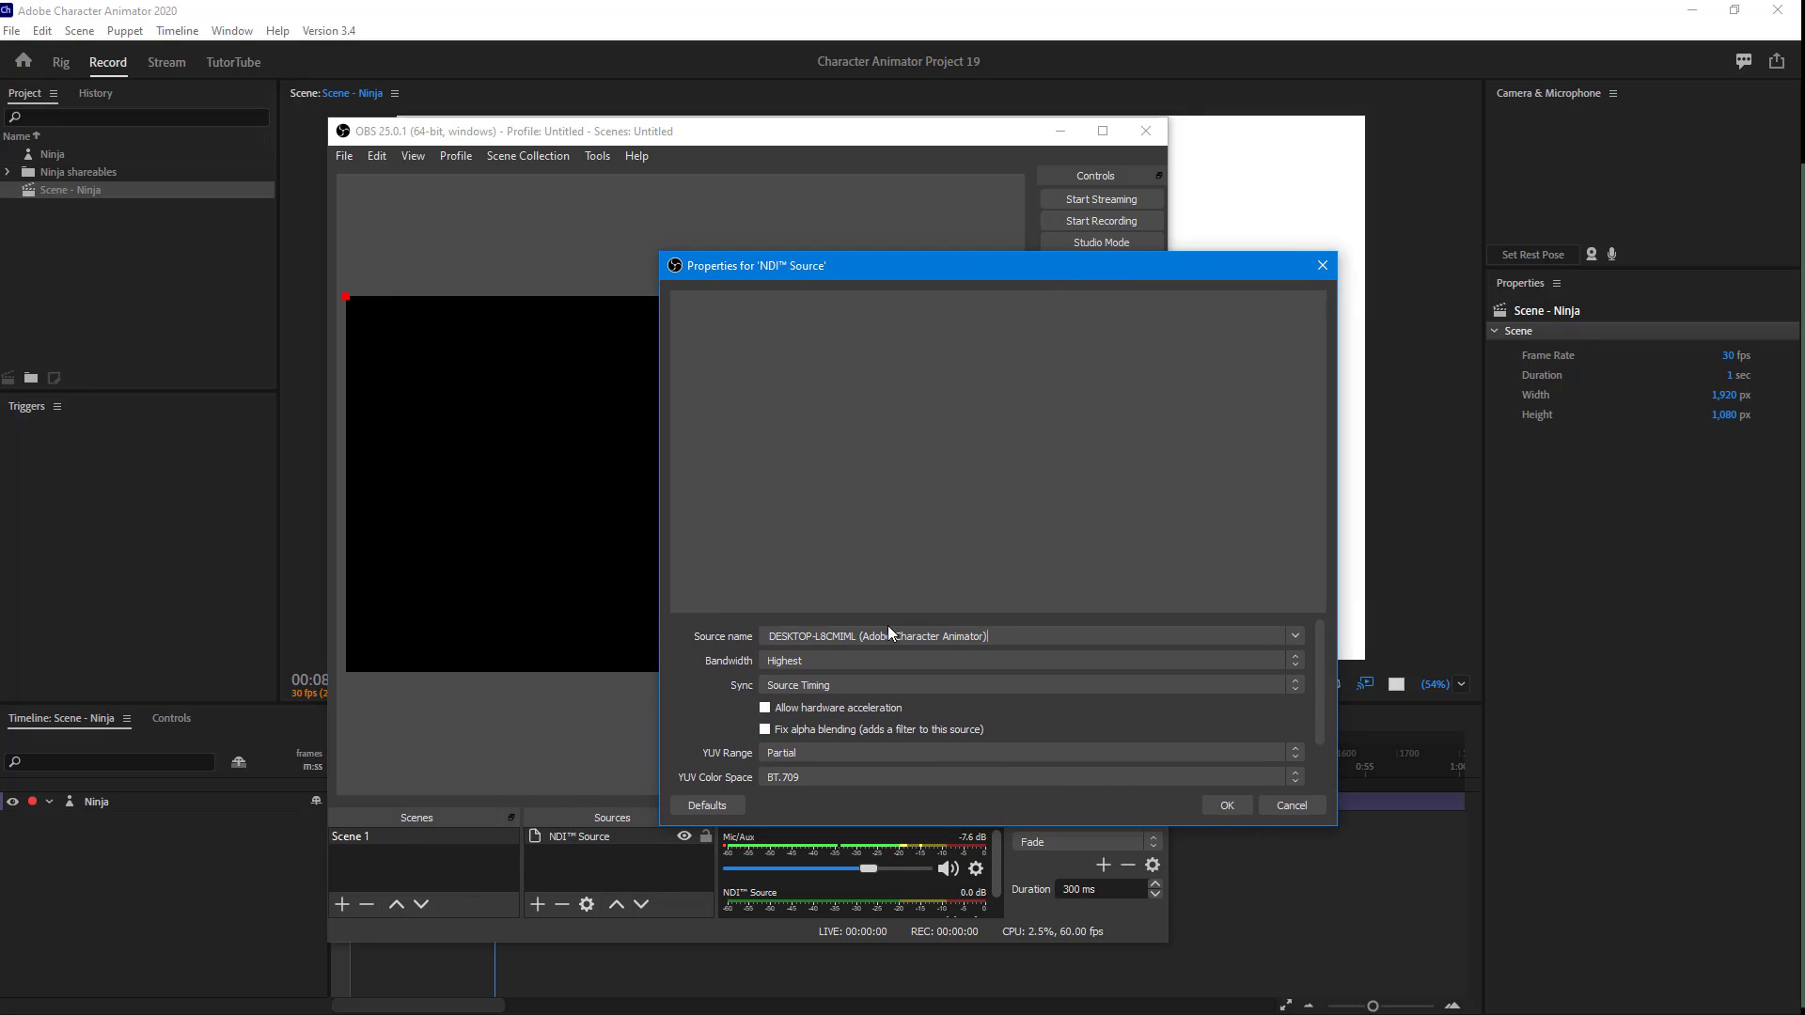
click(1227, 806)
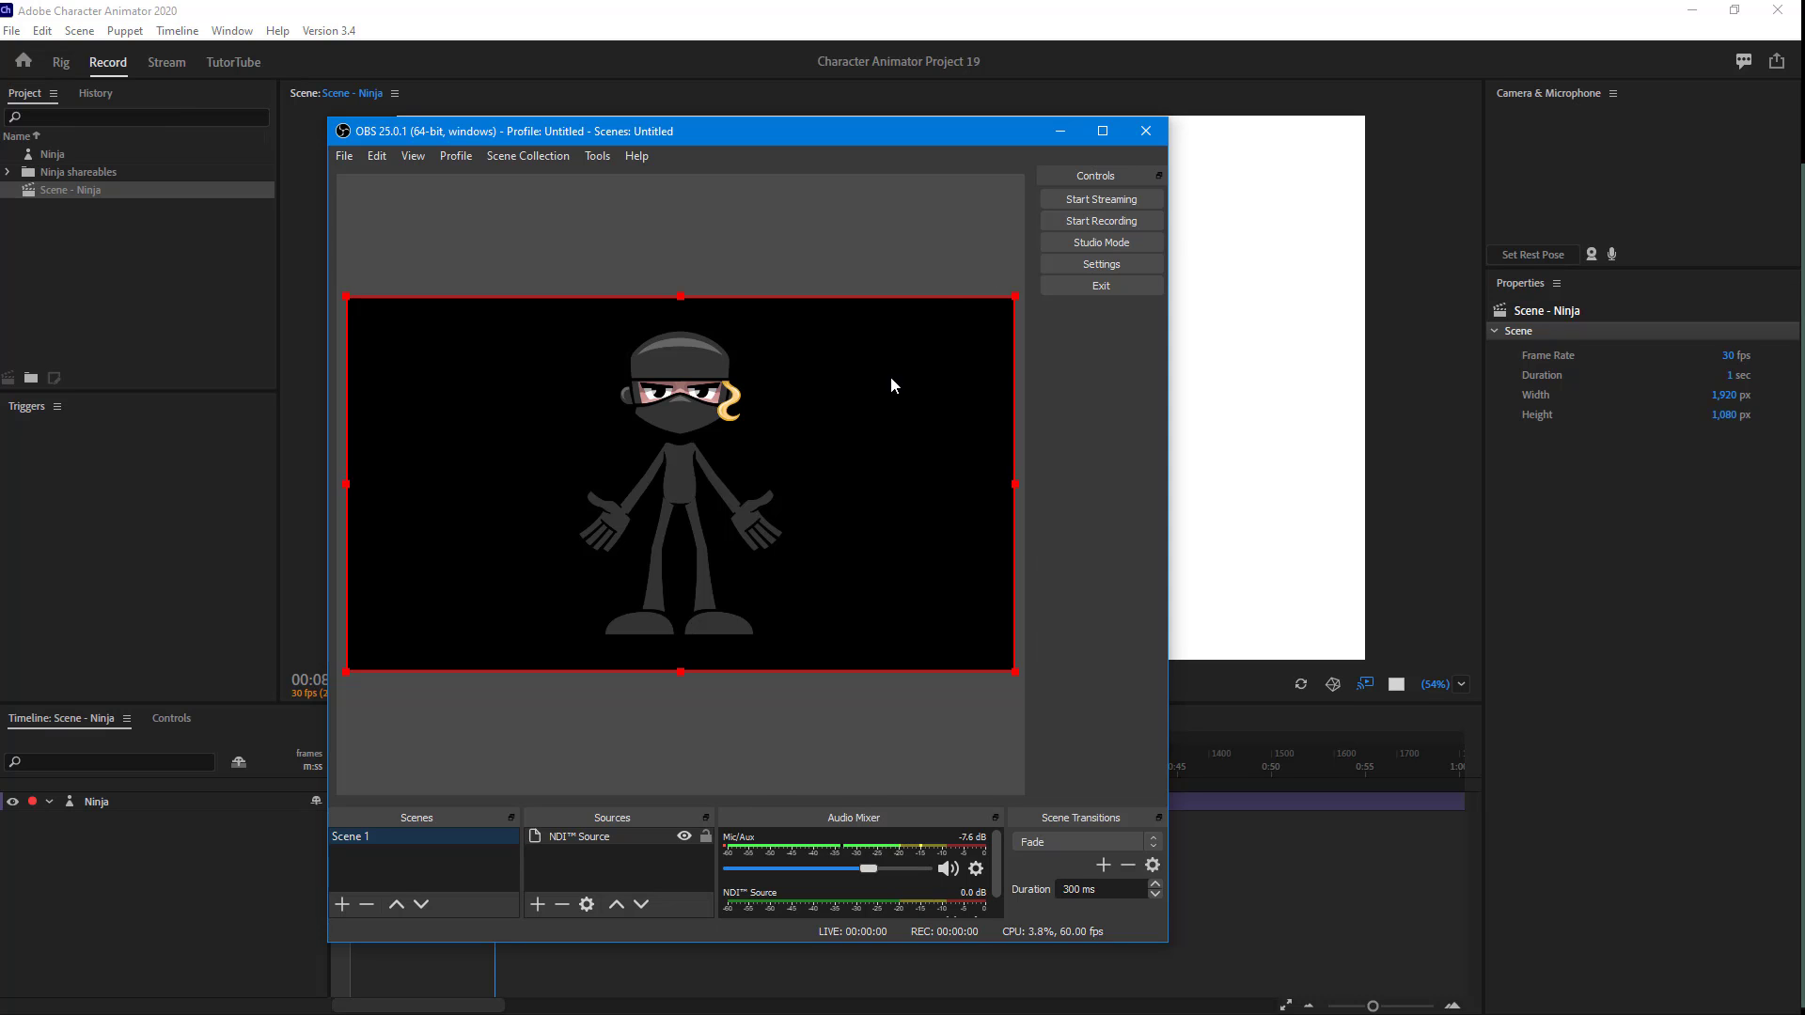
Trigger the ninja's walk and confirm it appears in the maximized OBS preview, then restore OBS.
drag(989, 145, 1718, 179)
drag(982, 9, 645, 70)
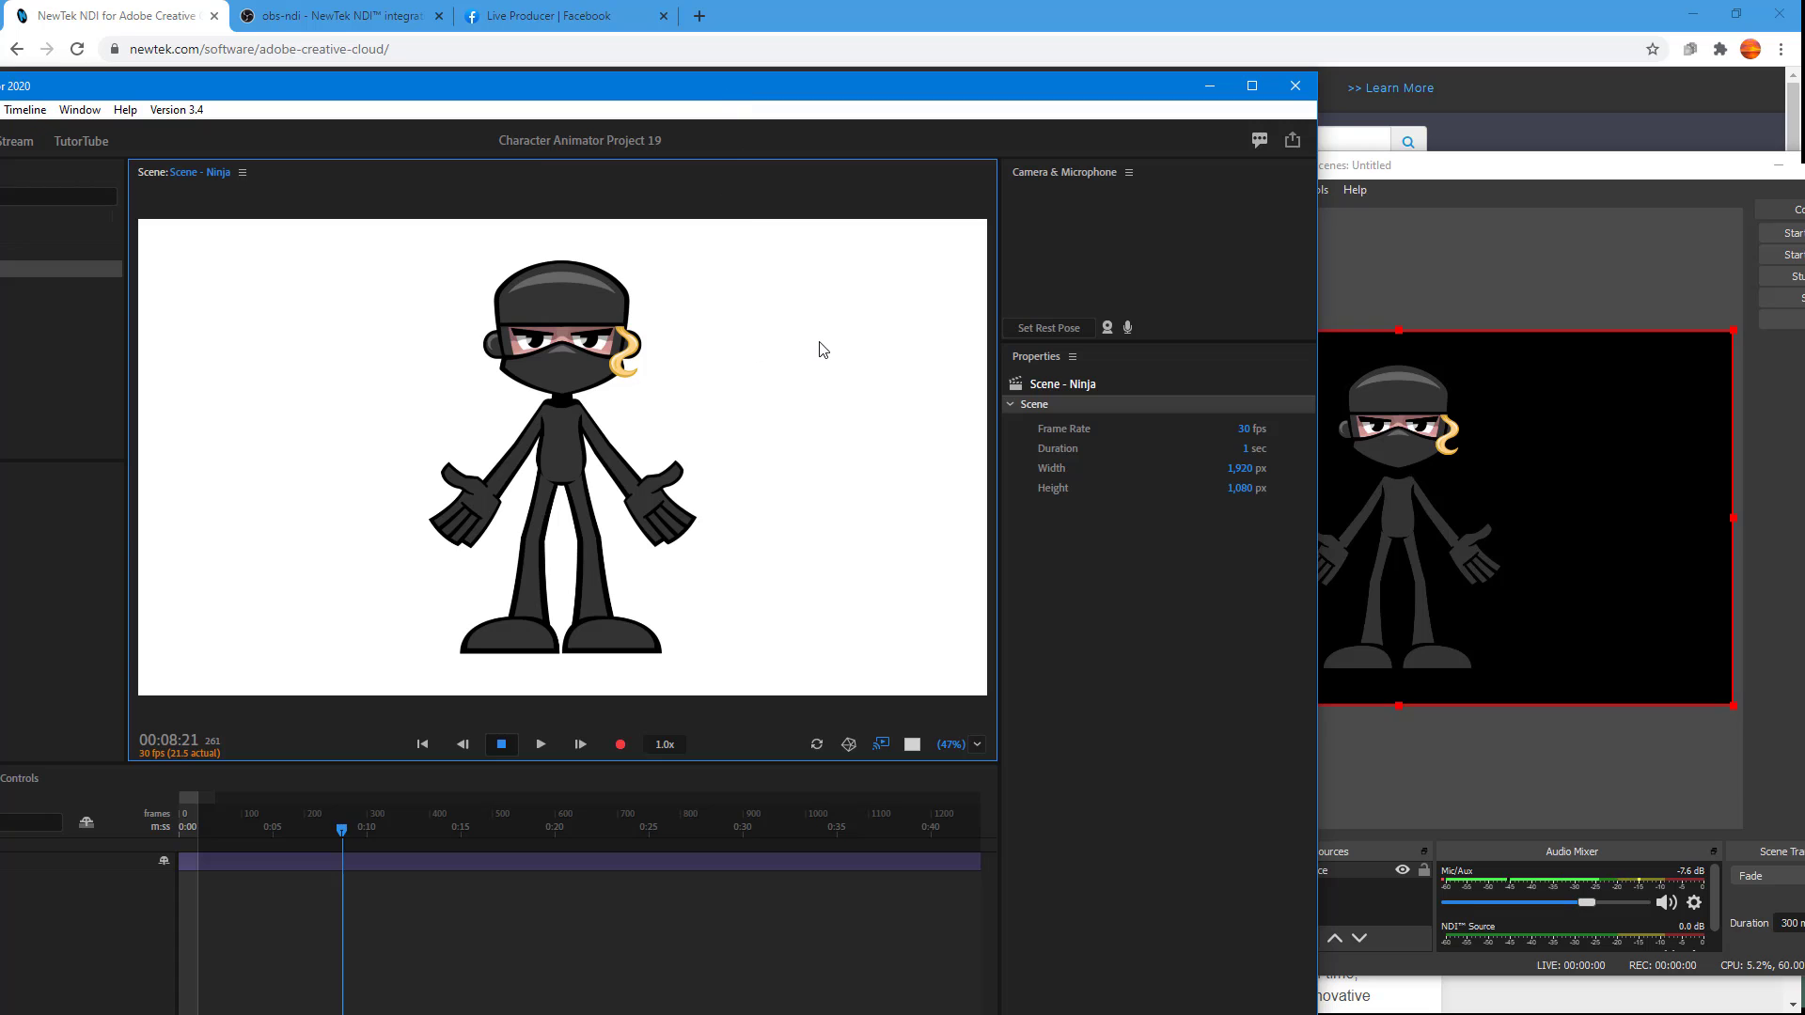
key(Right)
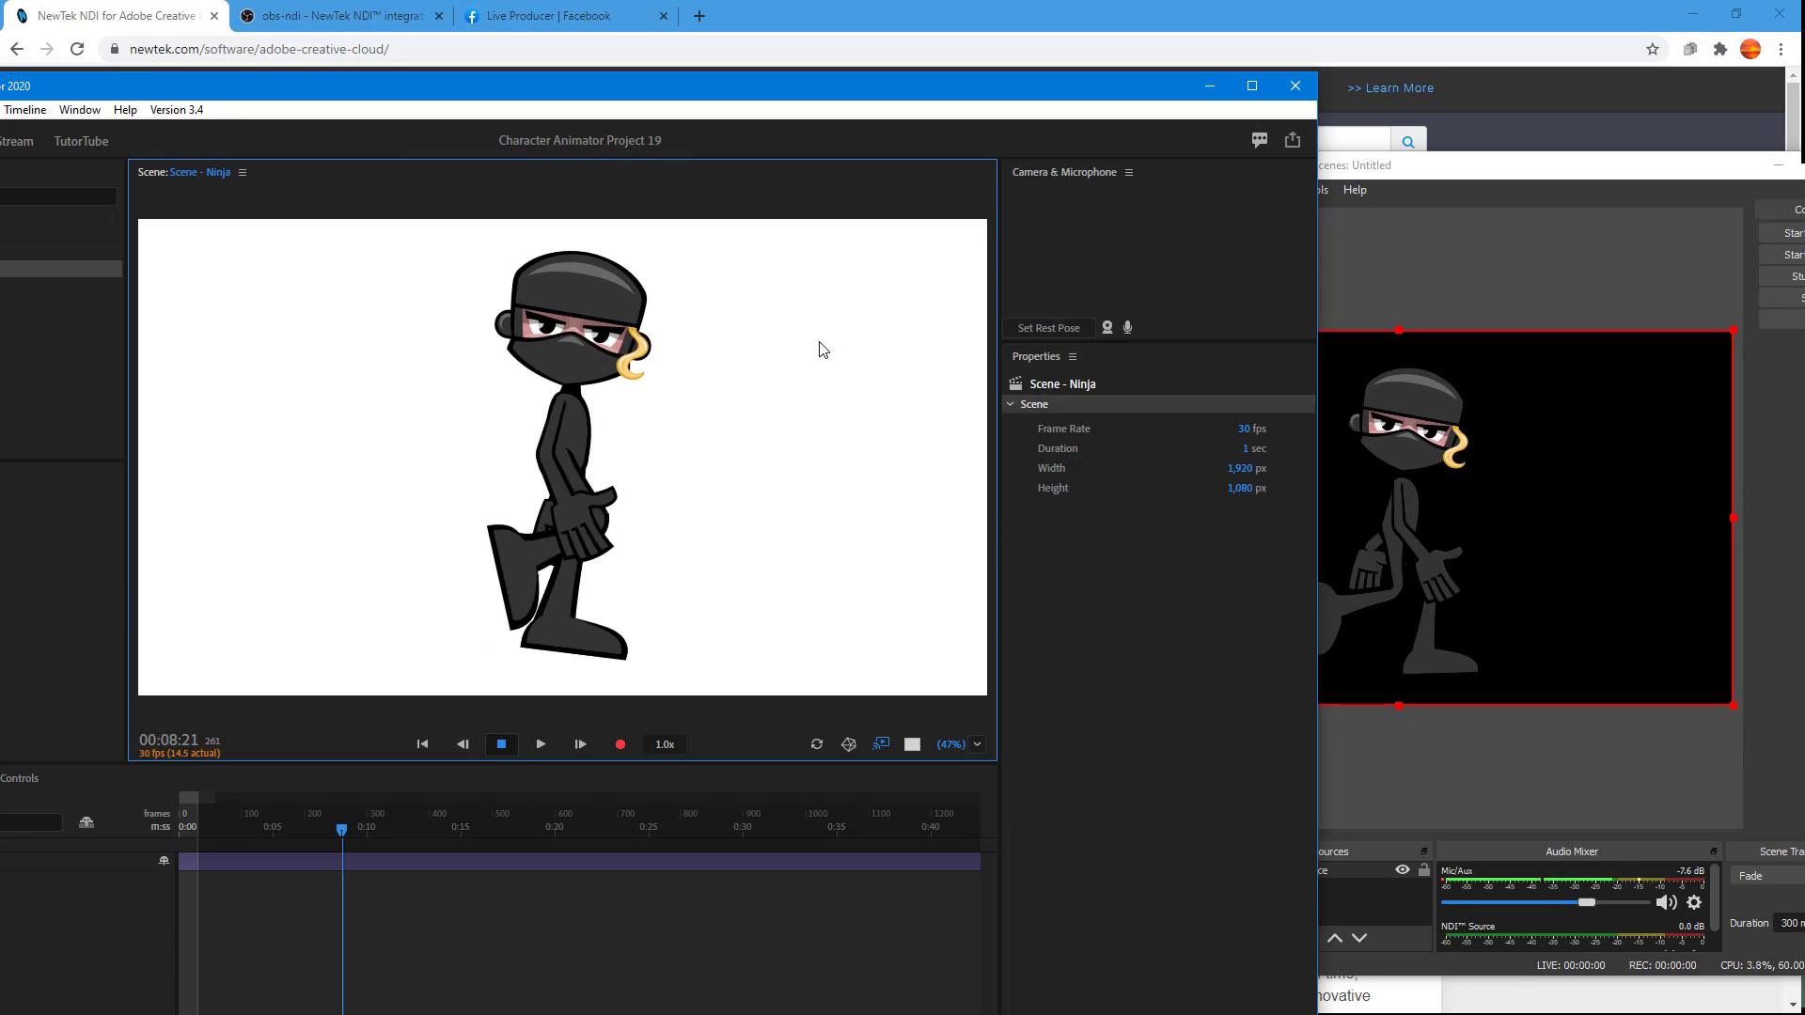
drag(1528, 174, 1000, 2)
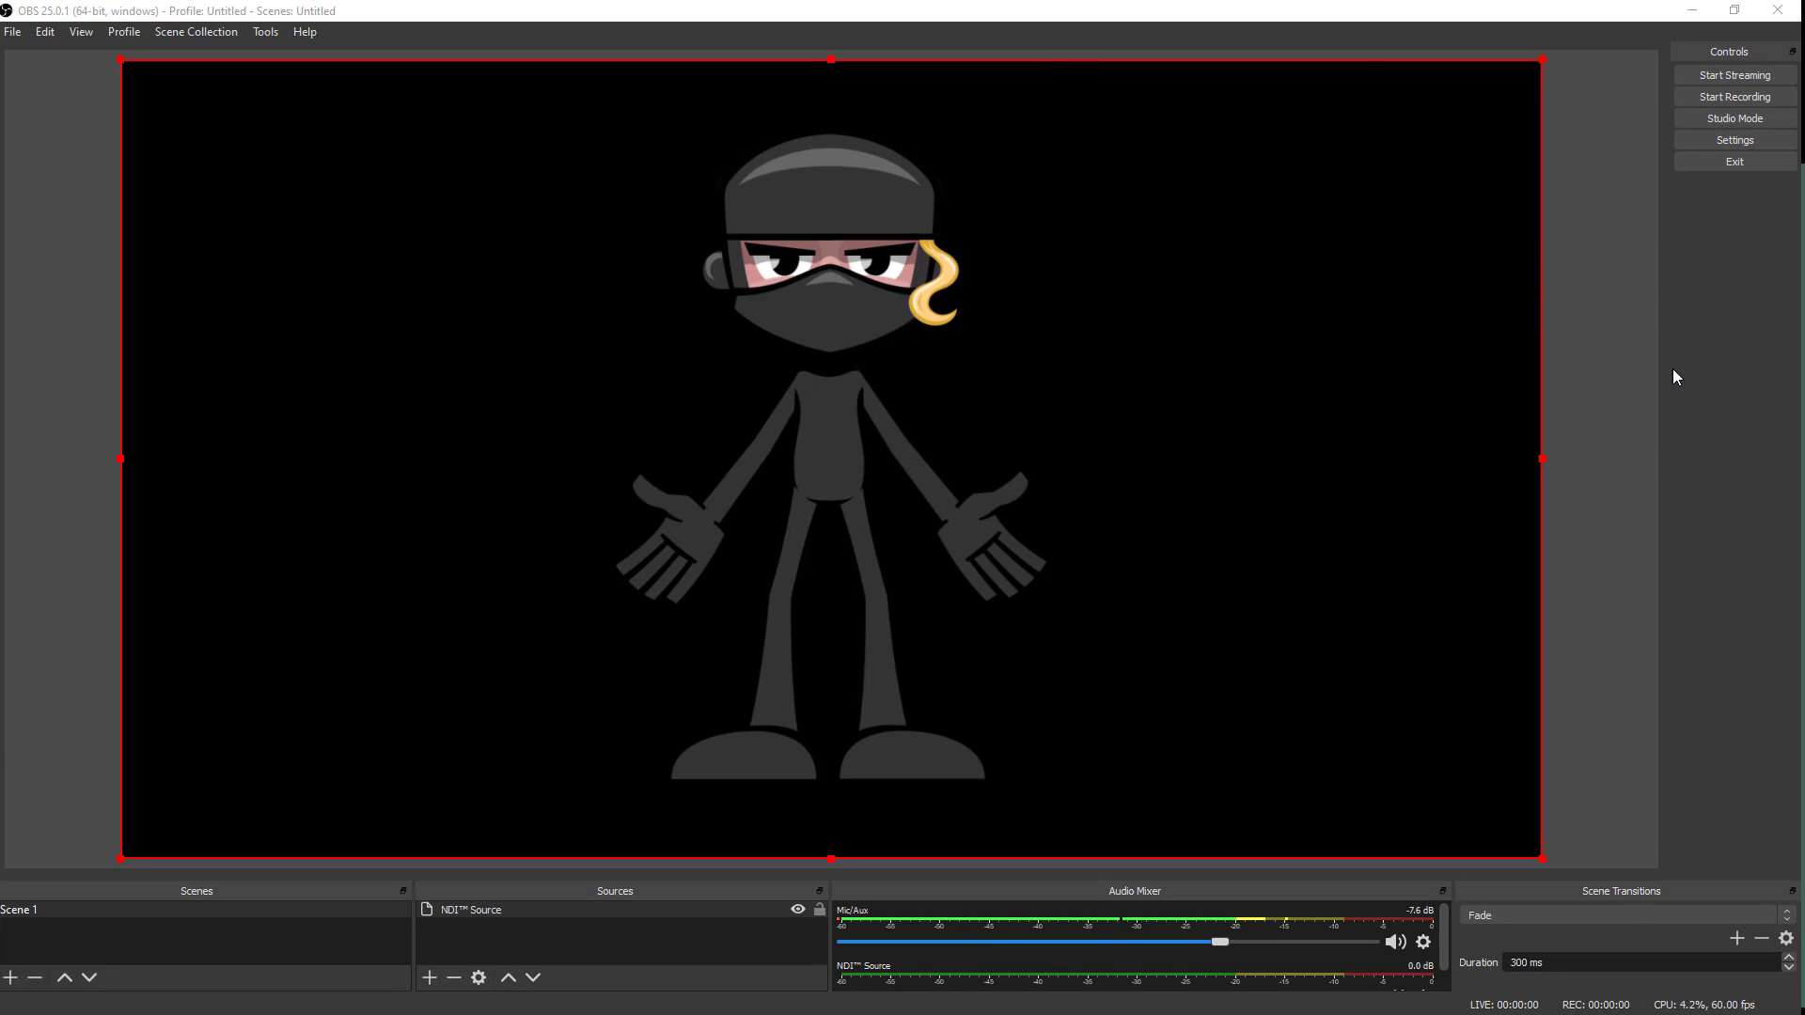
drag(1344, 9, 1403, 141)
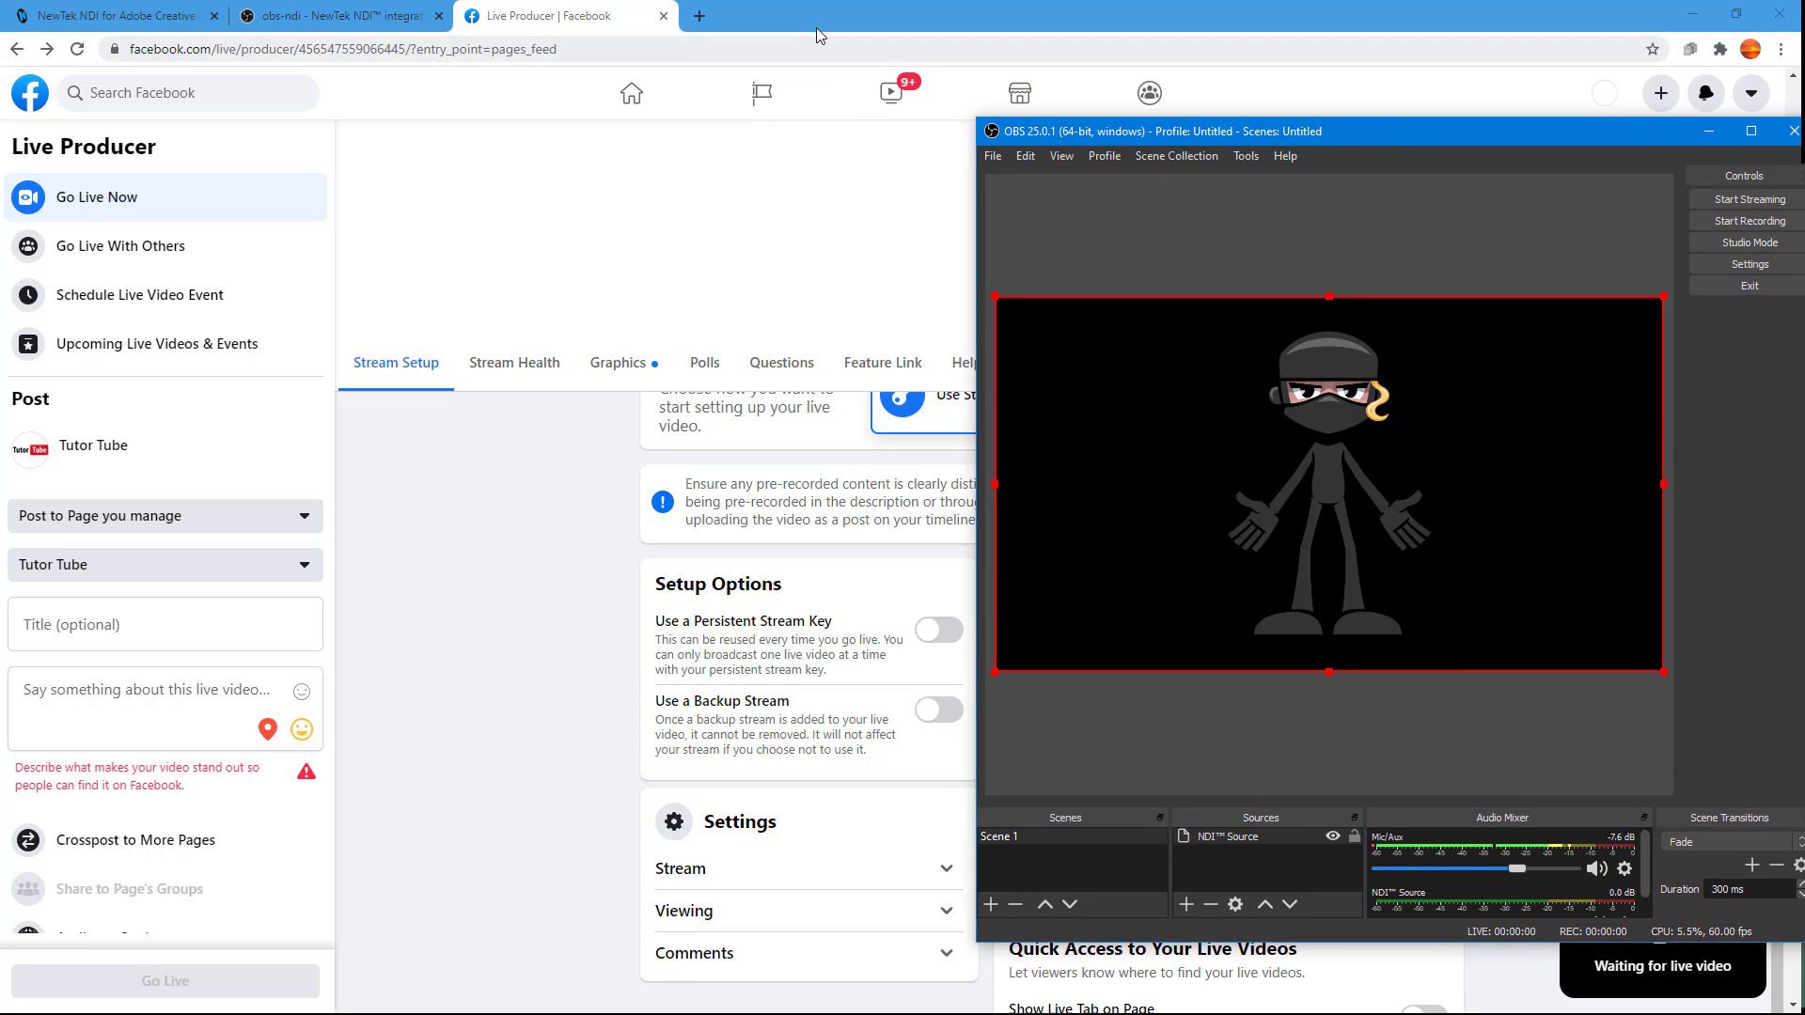
Choose Use Stream Key in Facebook Live Producer, copy the key, and return OBS to full screen.
click(820, 23)
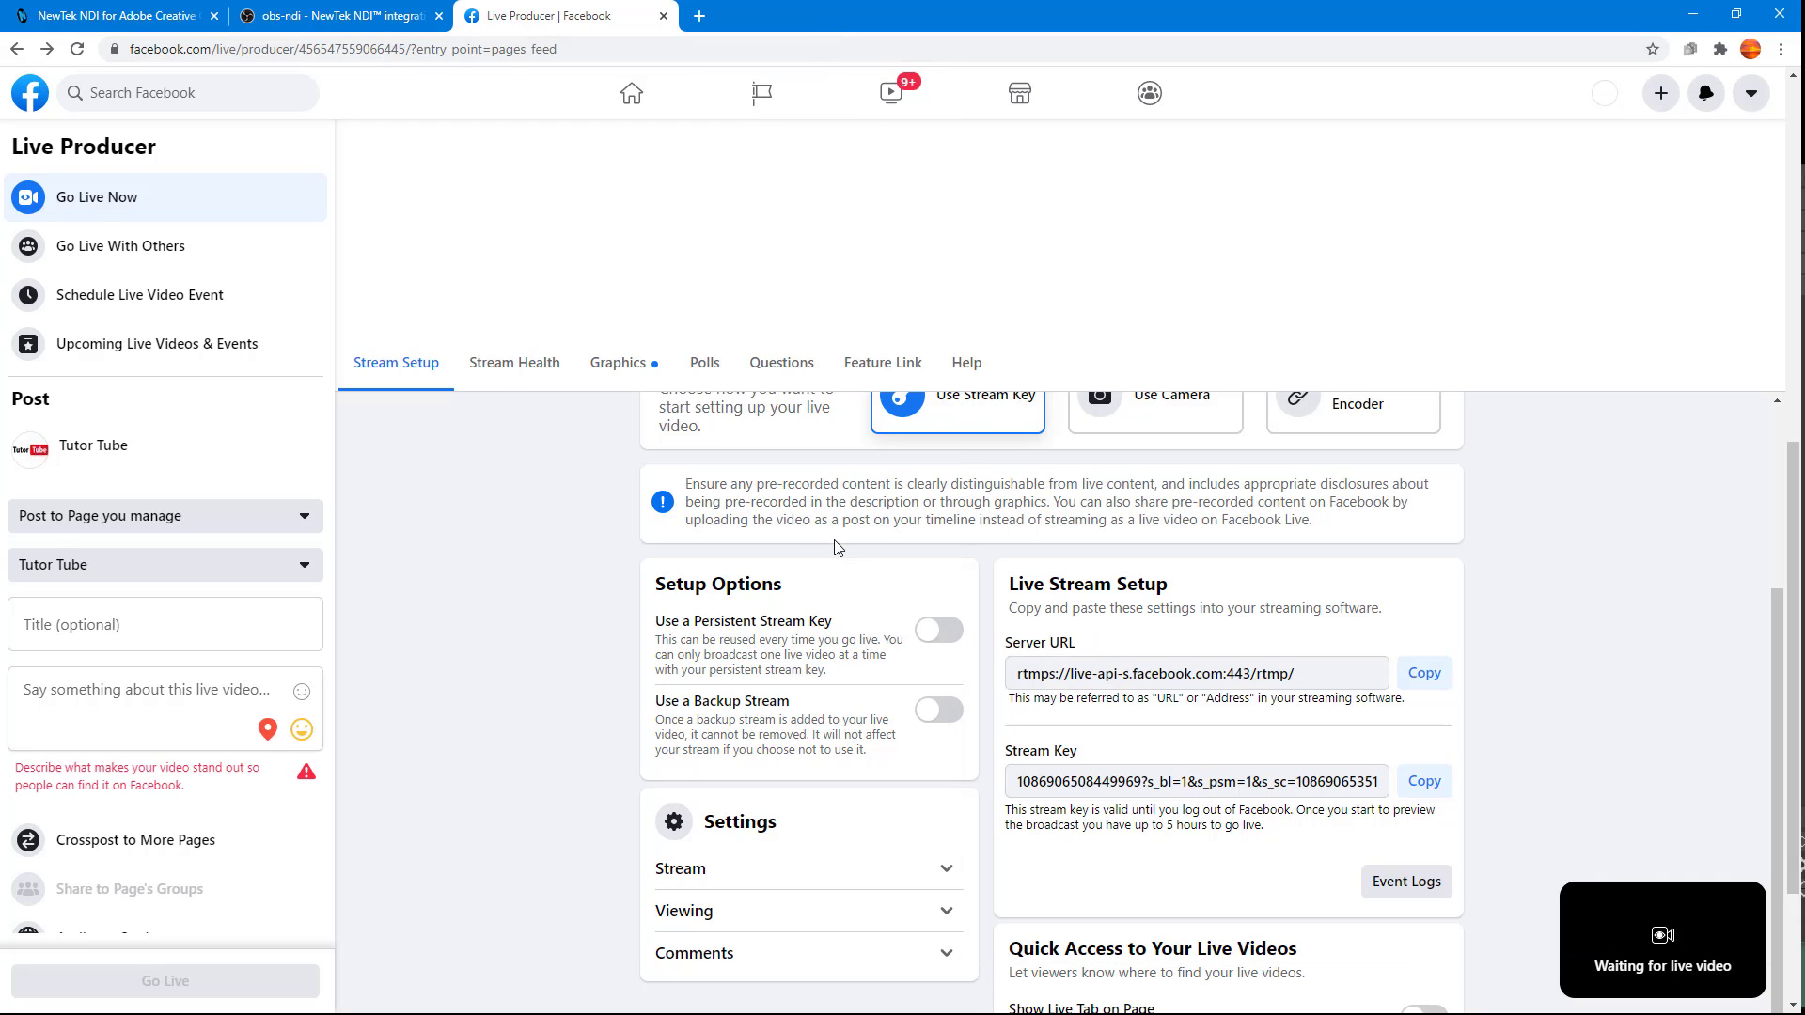
scroll(832, 548, up, 3)
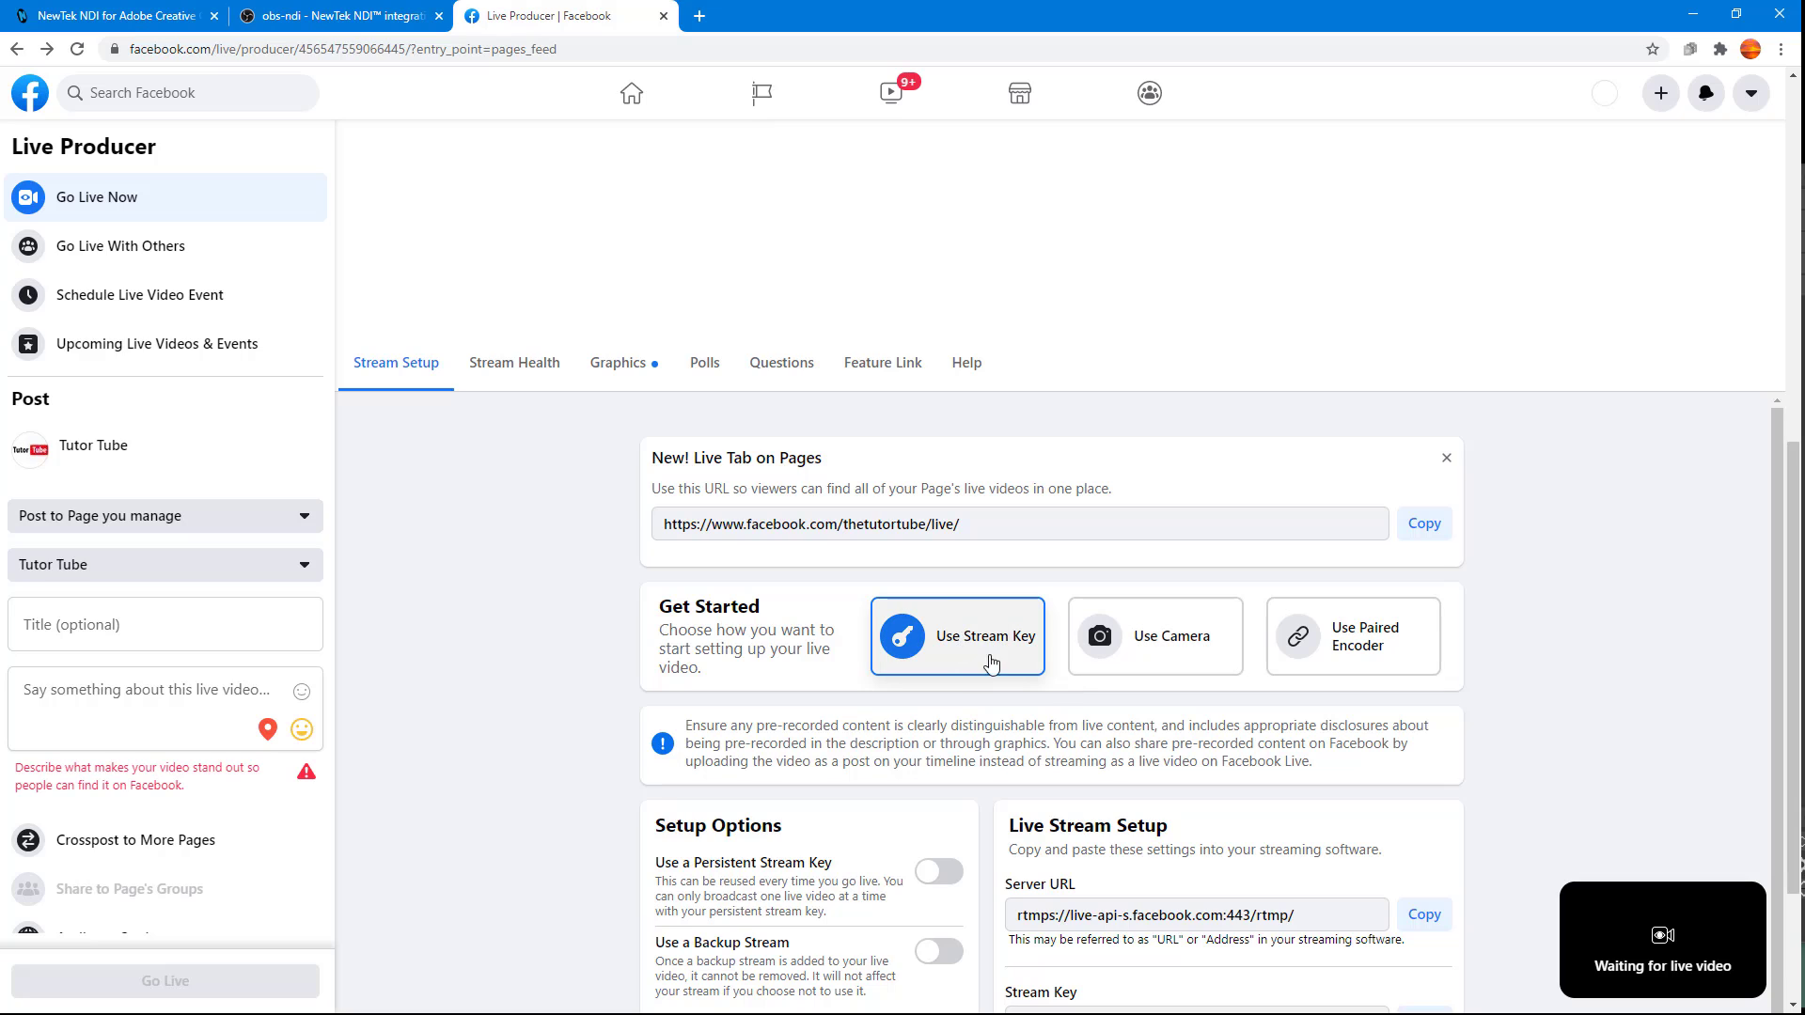
click(978, 654)
scroll(1082, 681, down, 3)
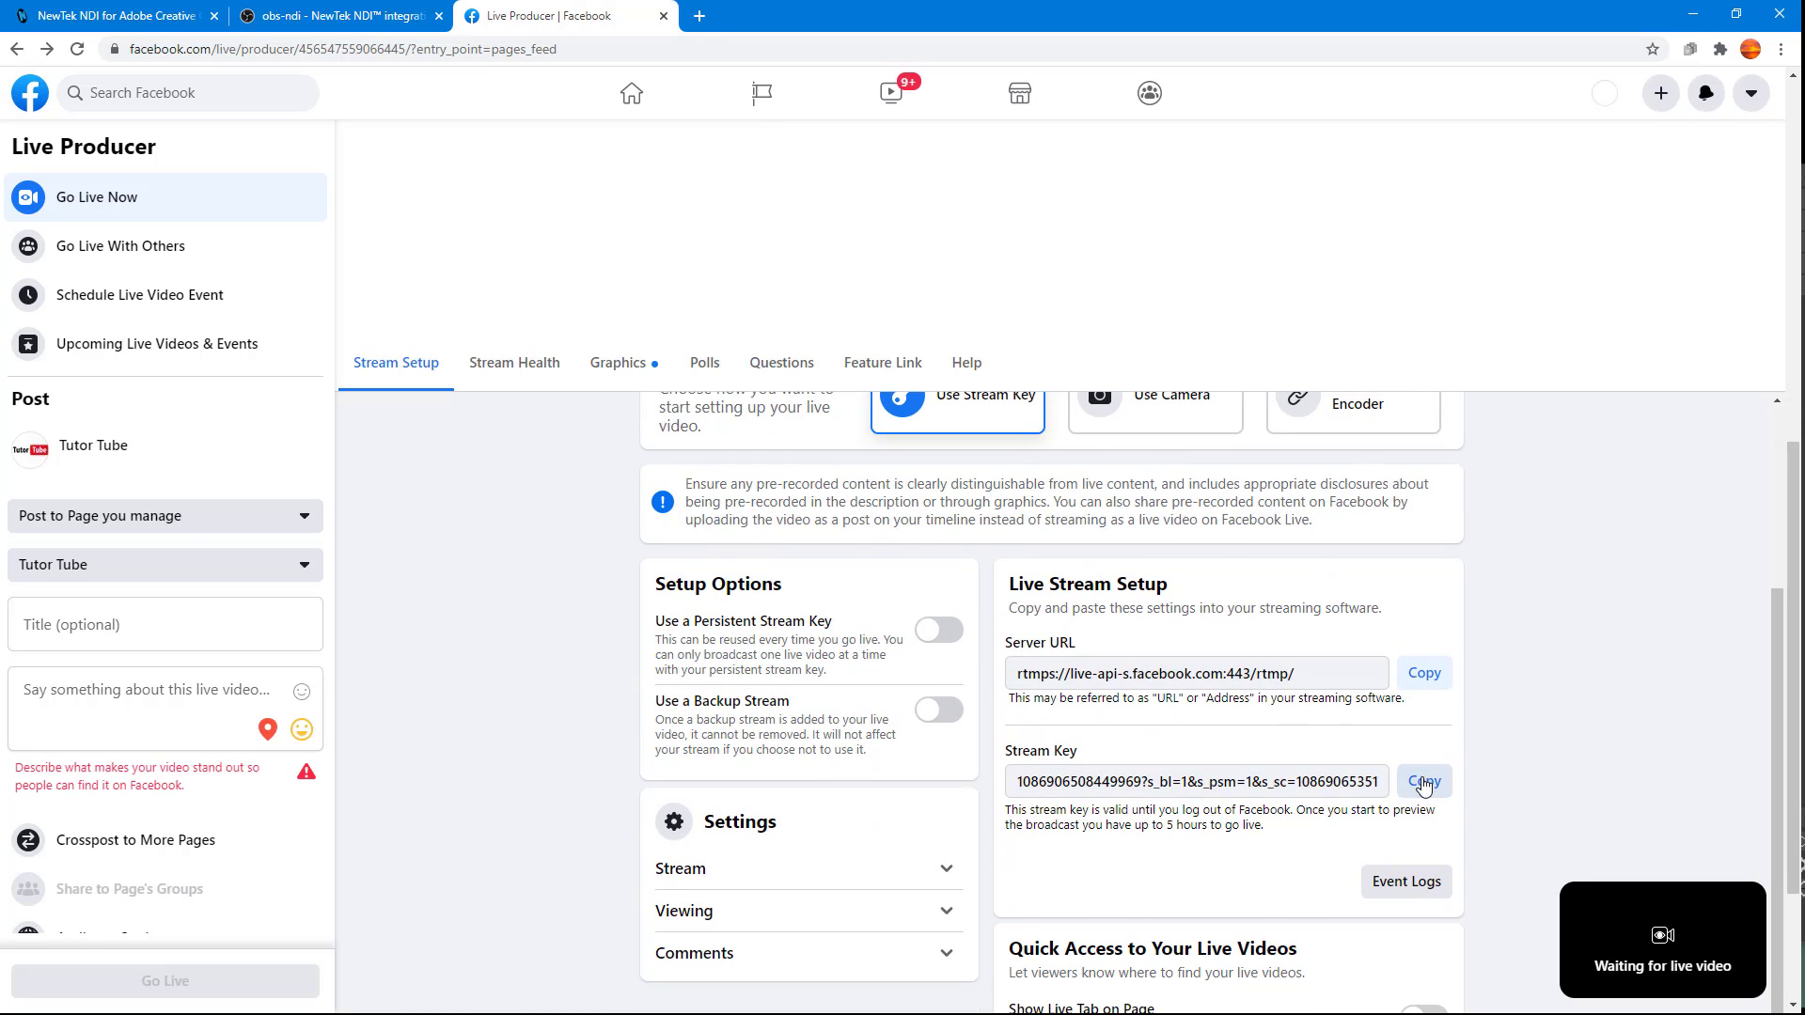
click(1422, 793)
double_click(1046, 28)
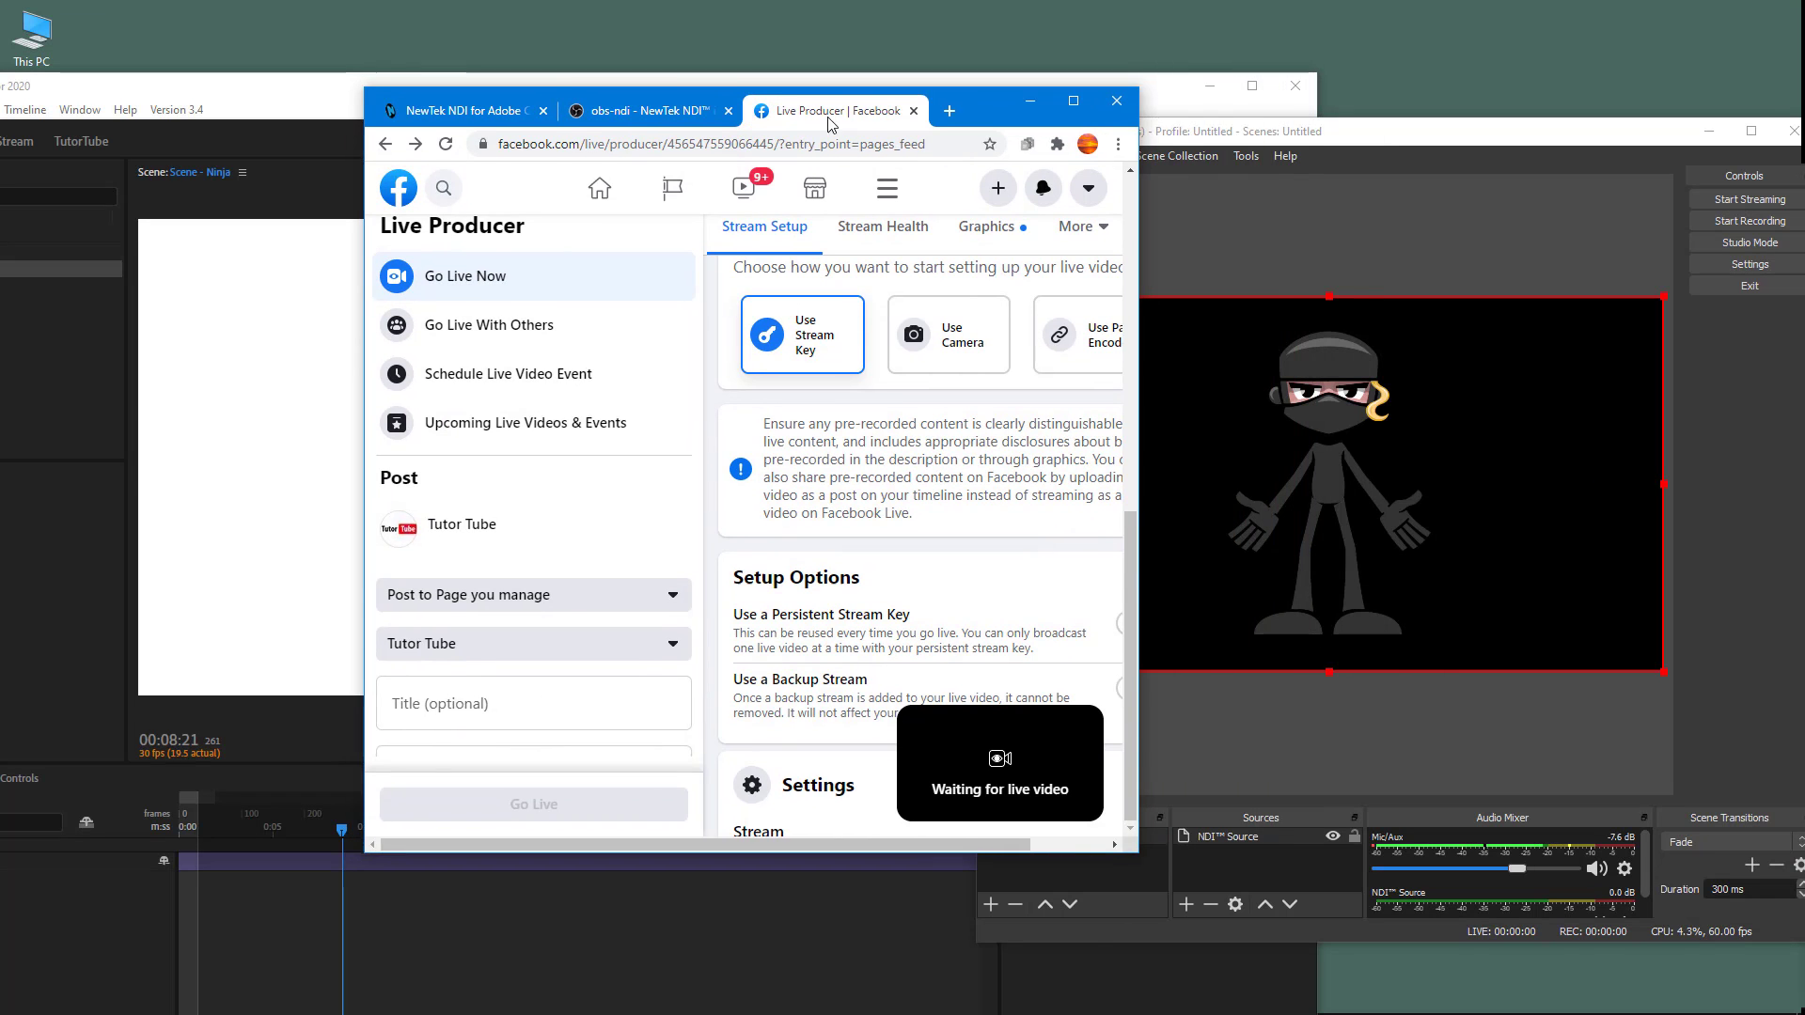
double_click(1397, 137)
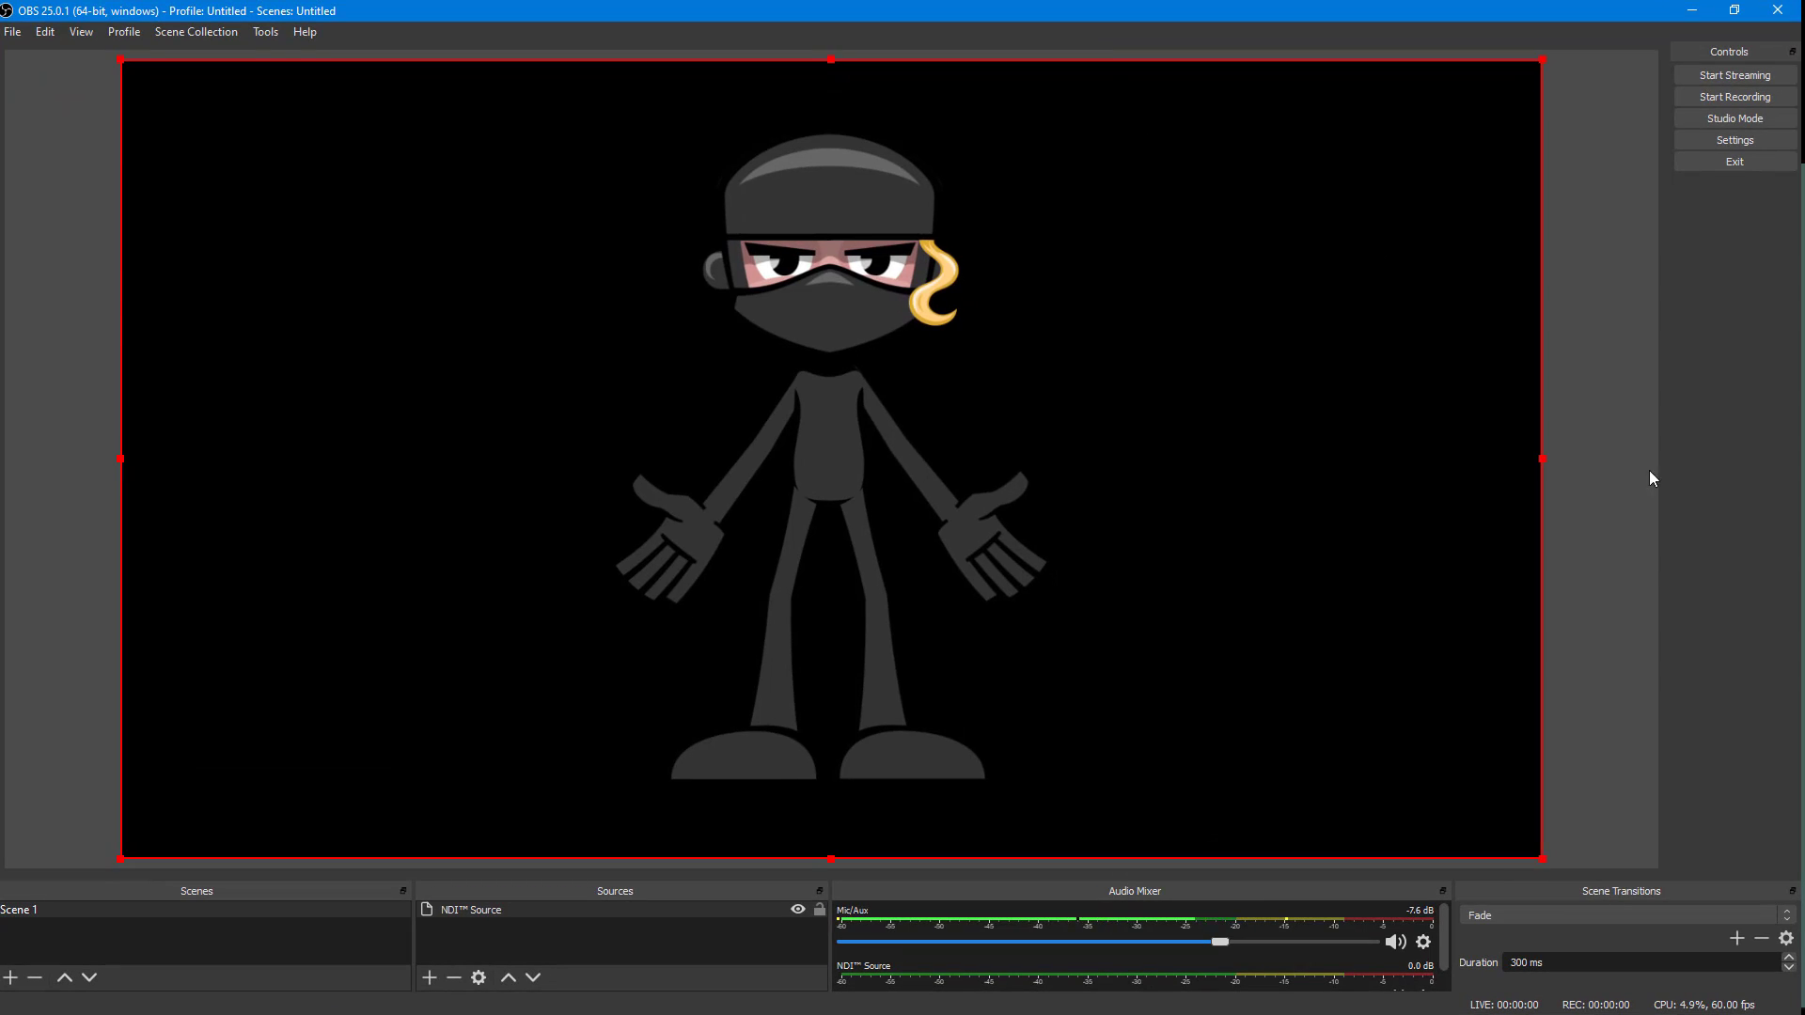
Paste the copied Facebook key into OBS Stream settings, start streaming, and minimize OBS.
click(1736, 137)
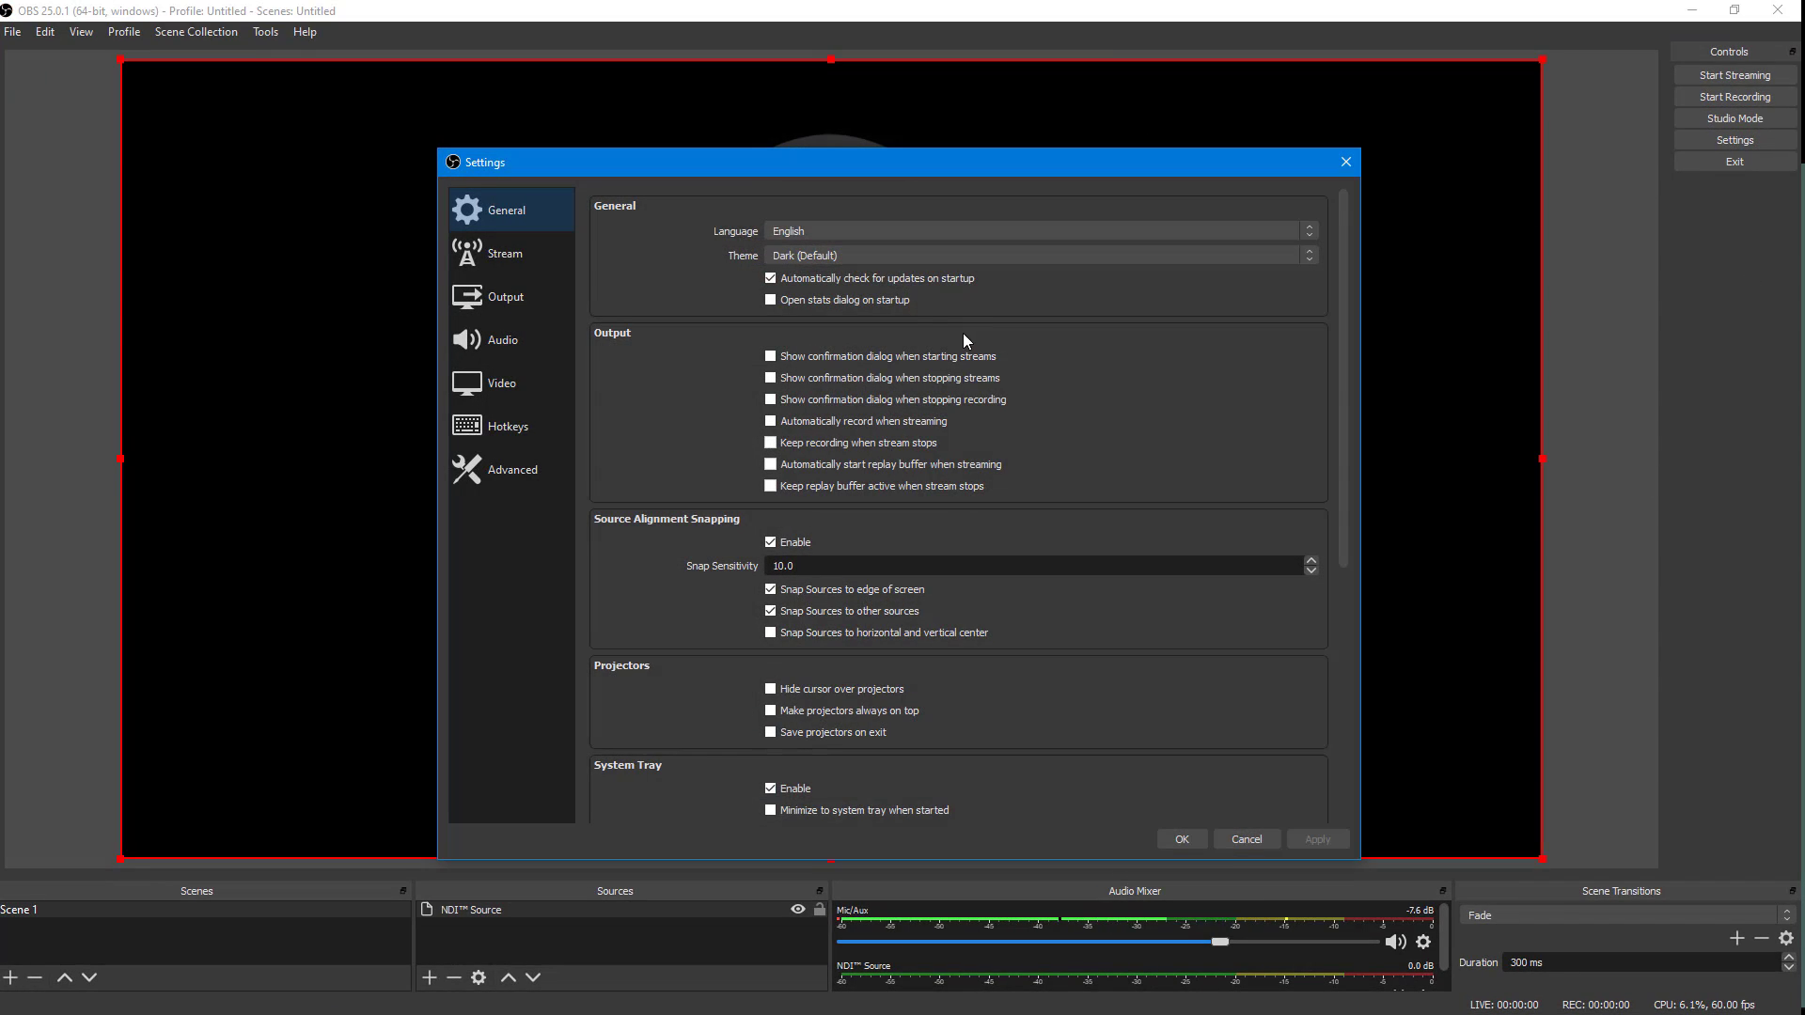
click(499, 260)
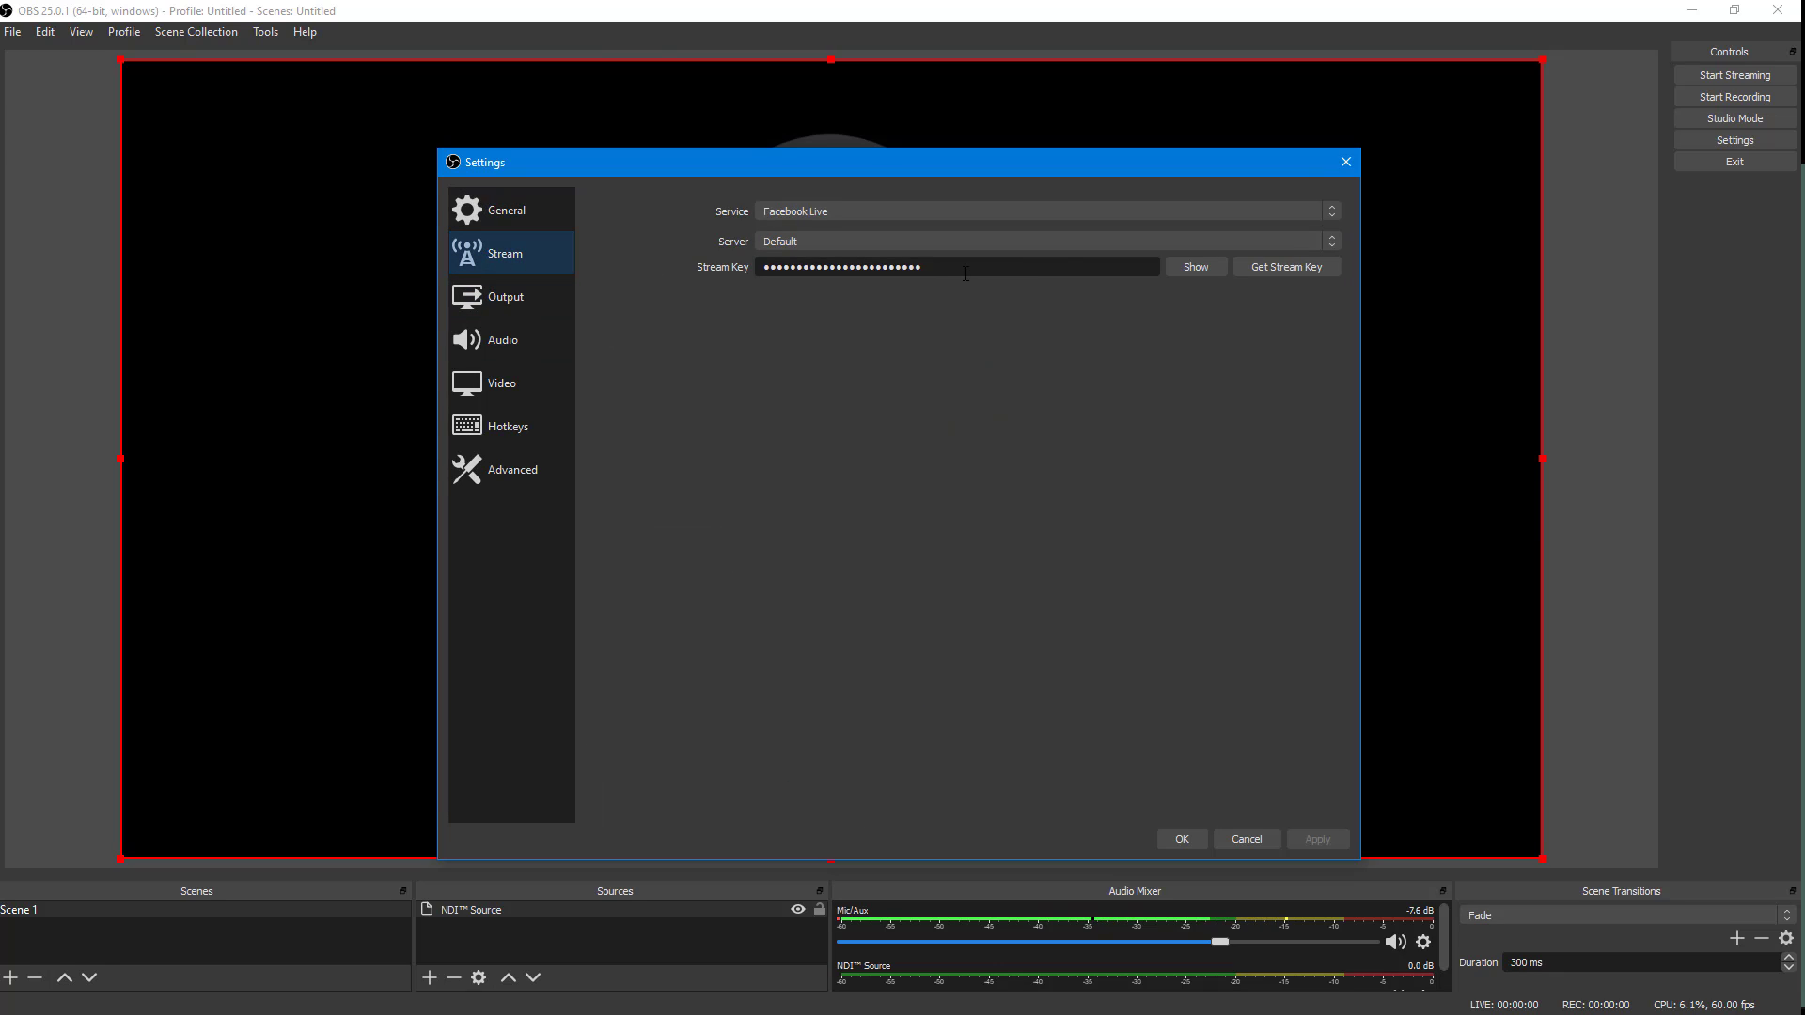
click(1195, 267)
triple_click(1084, 273)
key(ctrl+v)
click(1317, 835)
click(1183, 840)
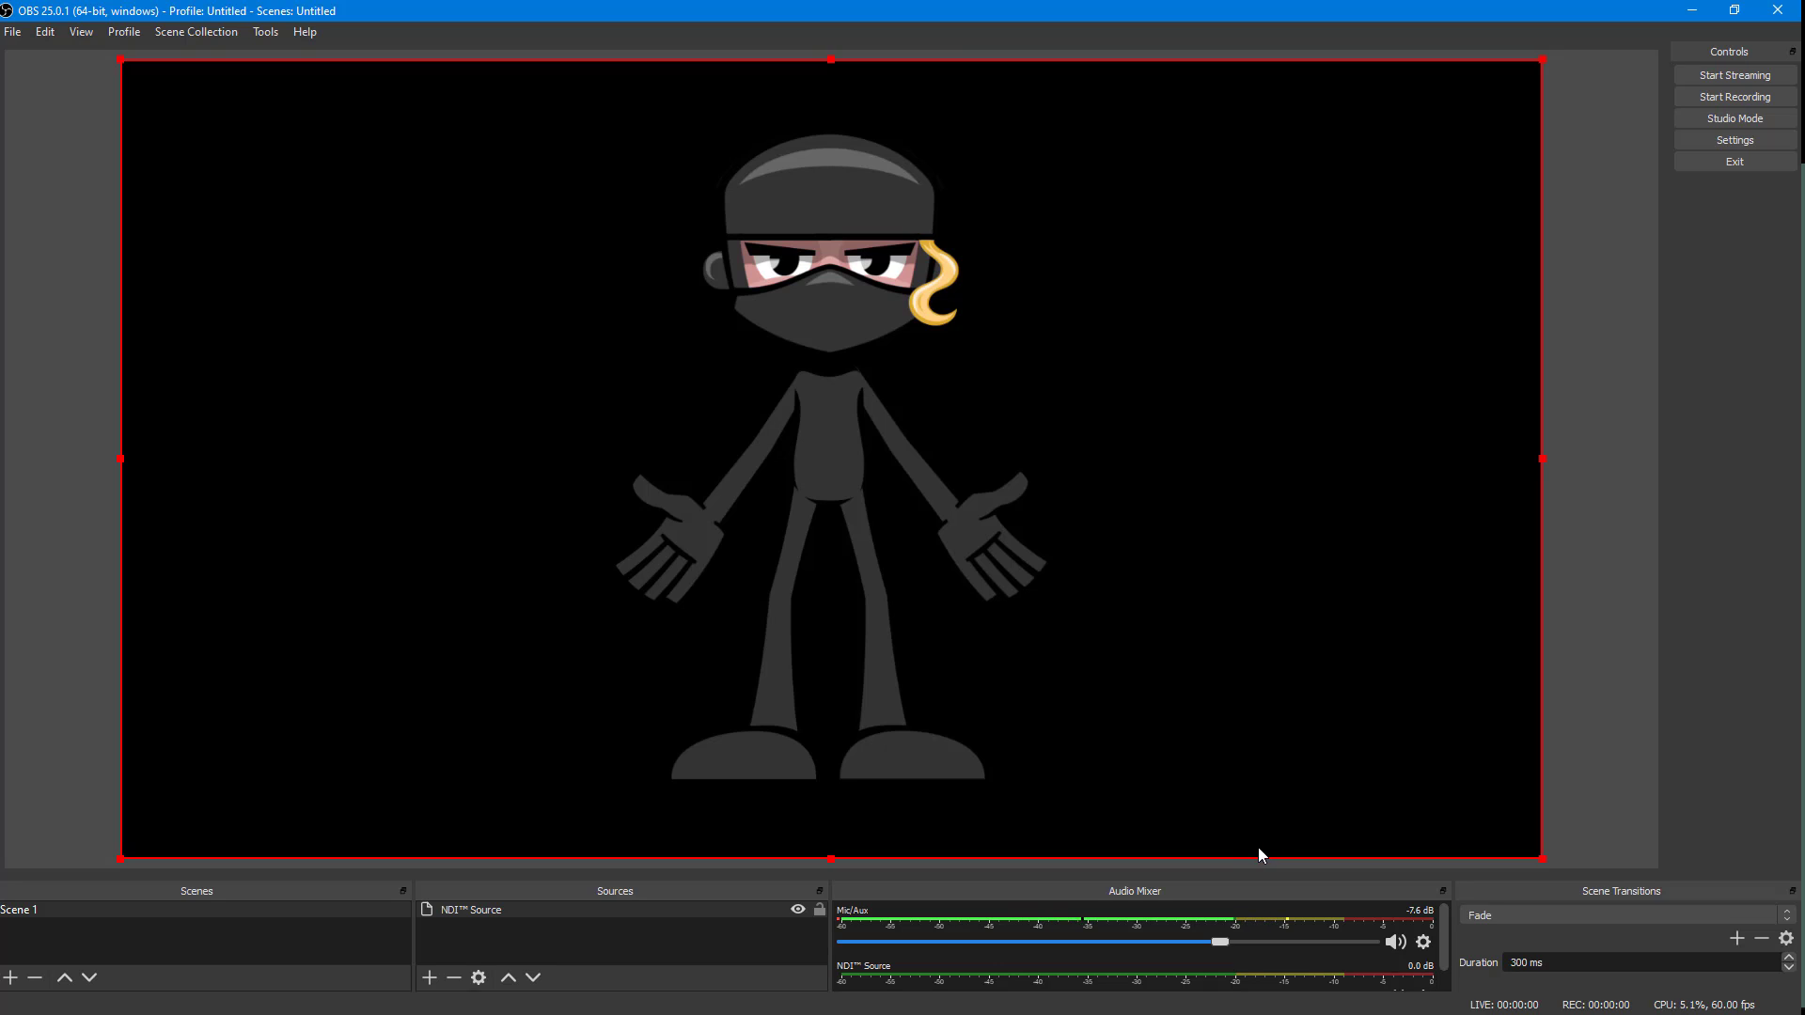
click(1734, 77)
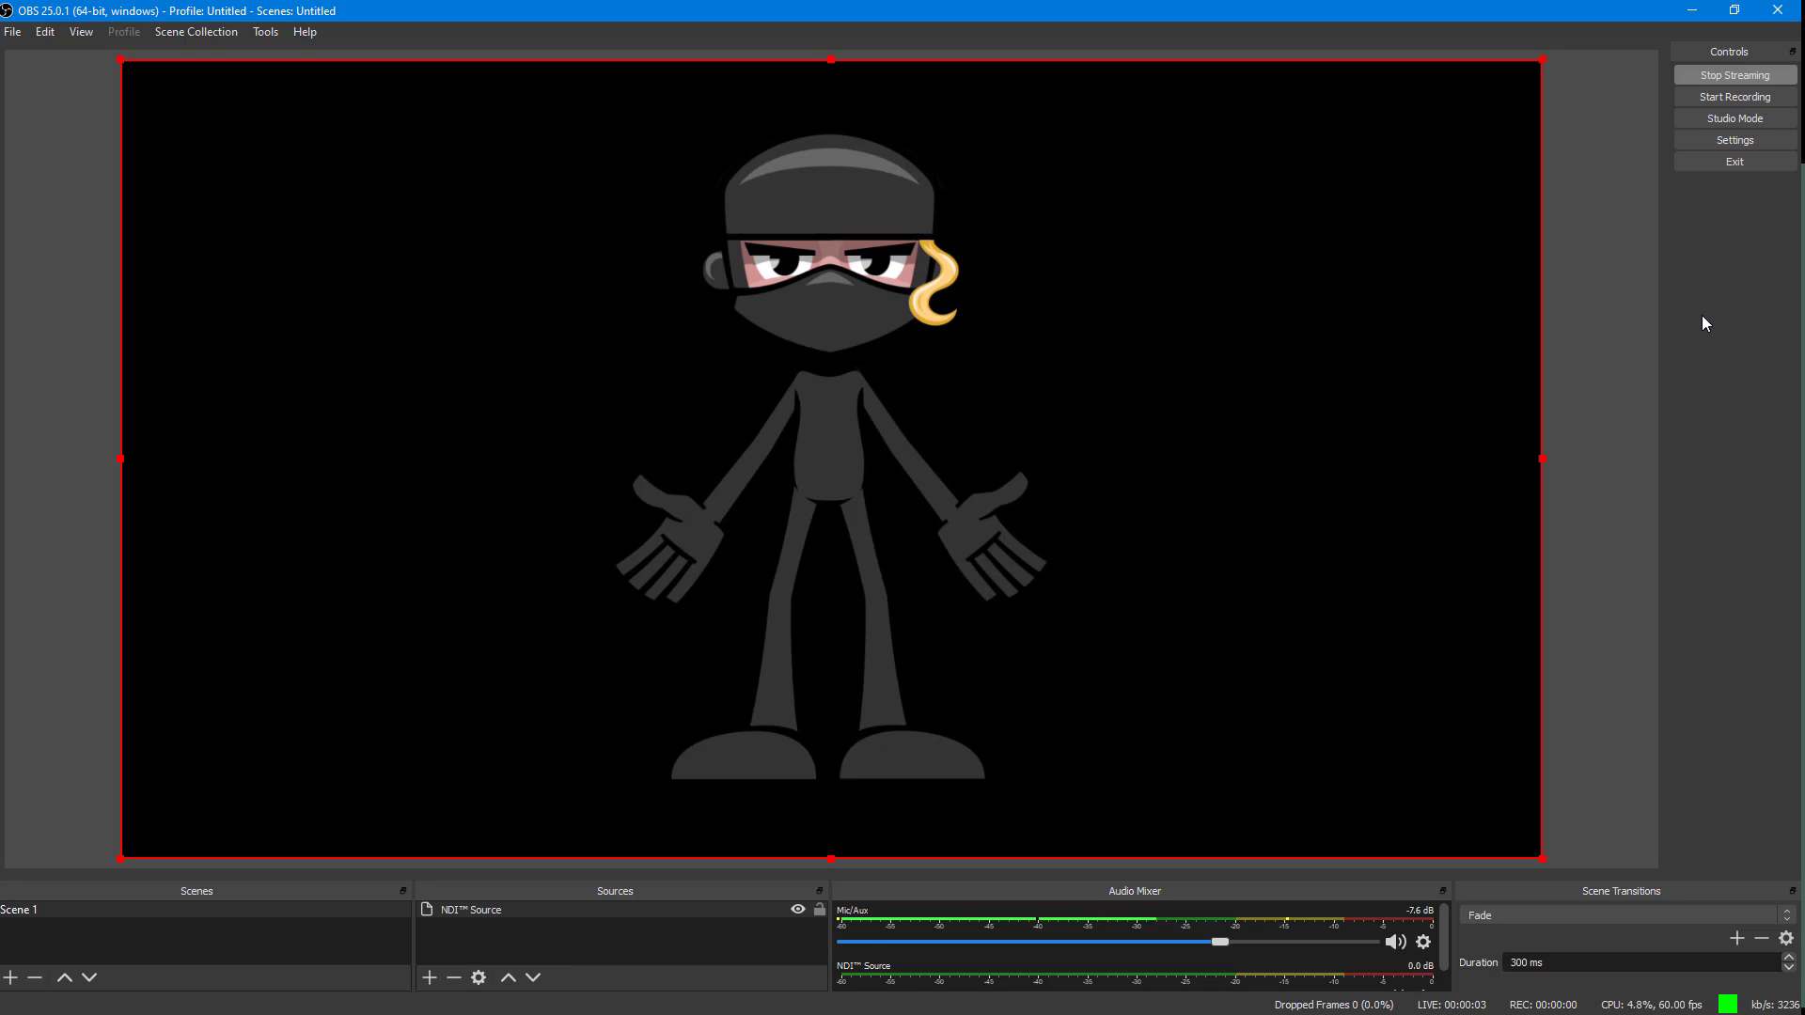
click(1689, 12)
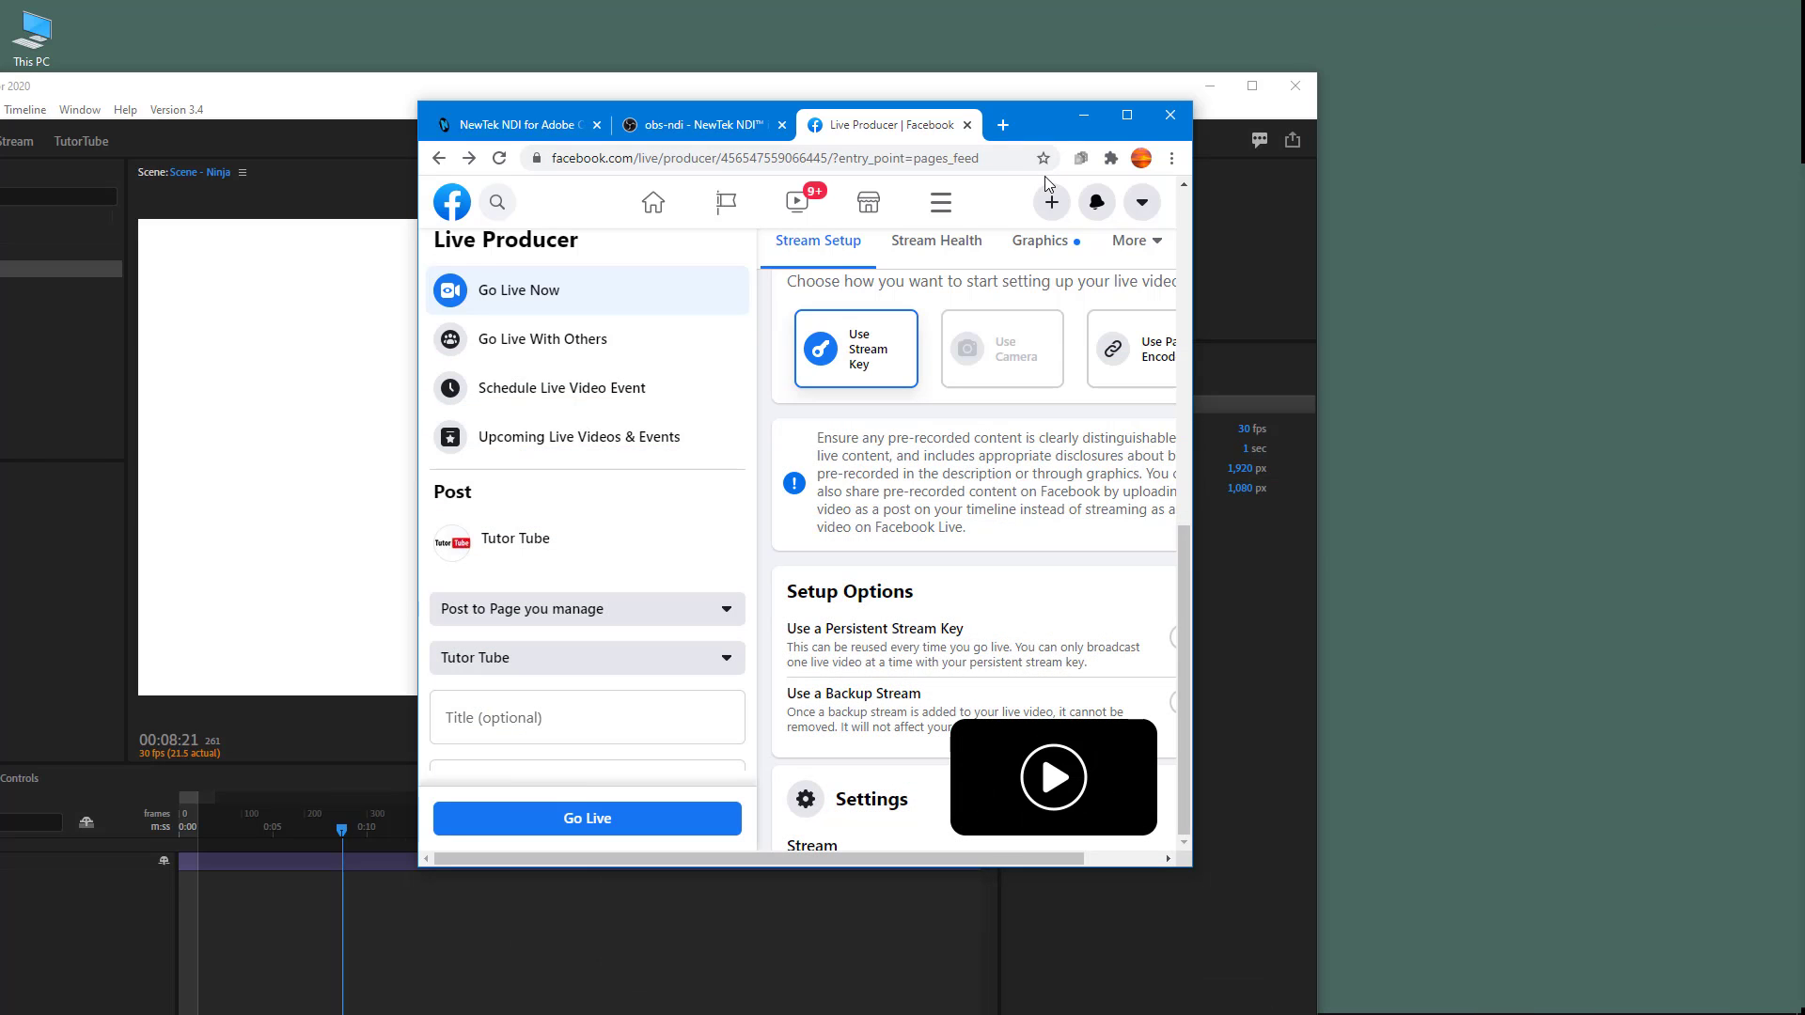
Preview the incoming ninja feed (1920×1080, 60 fps) in Live Producer, then fit Chrome beside Character Animator.
click(1128, 115)
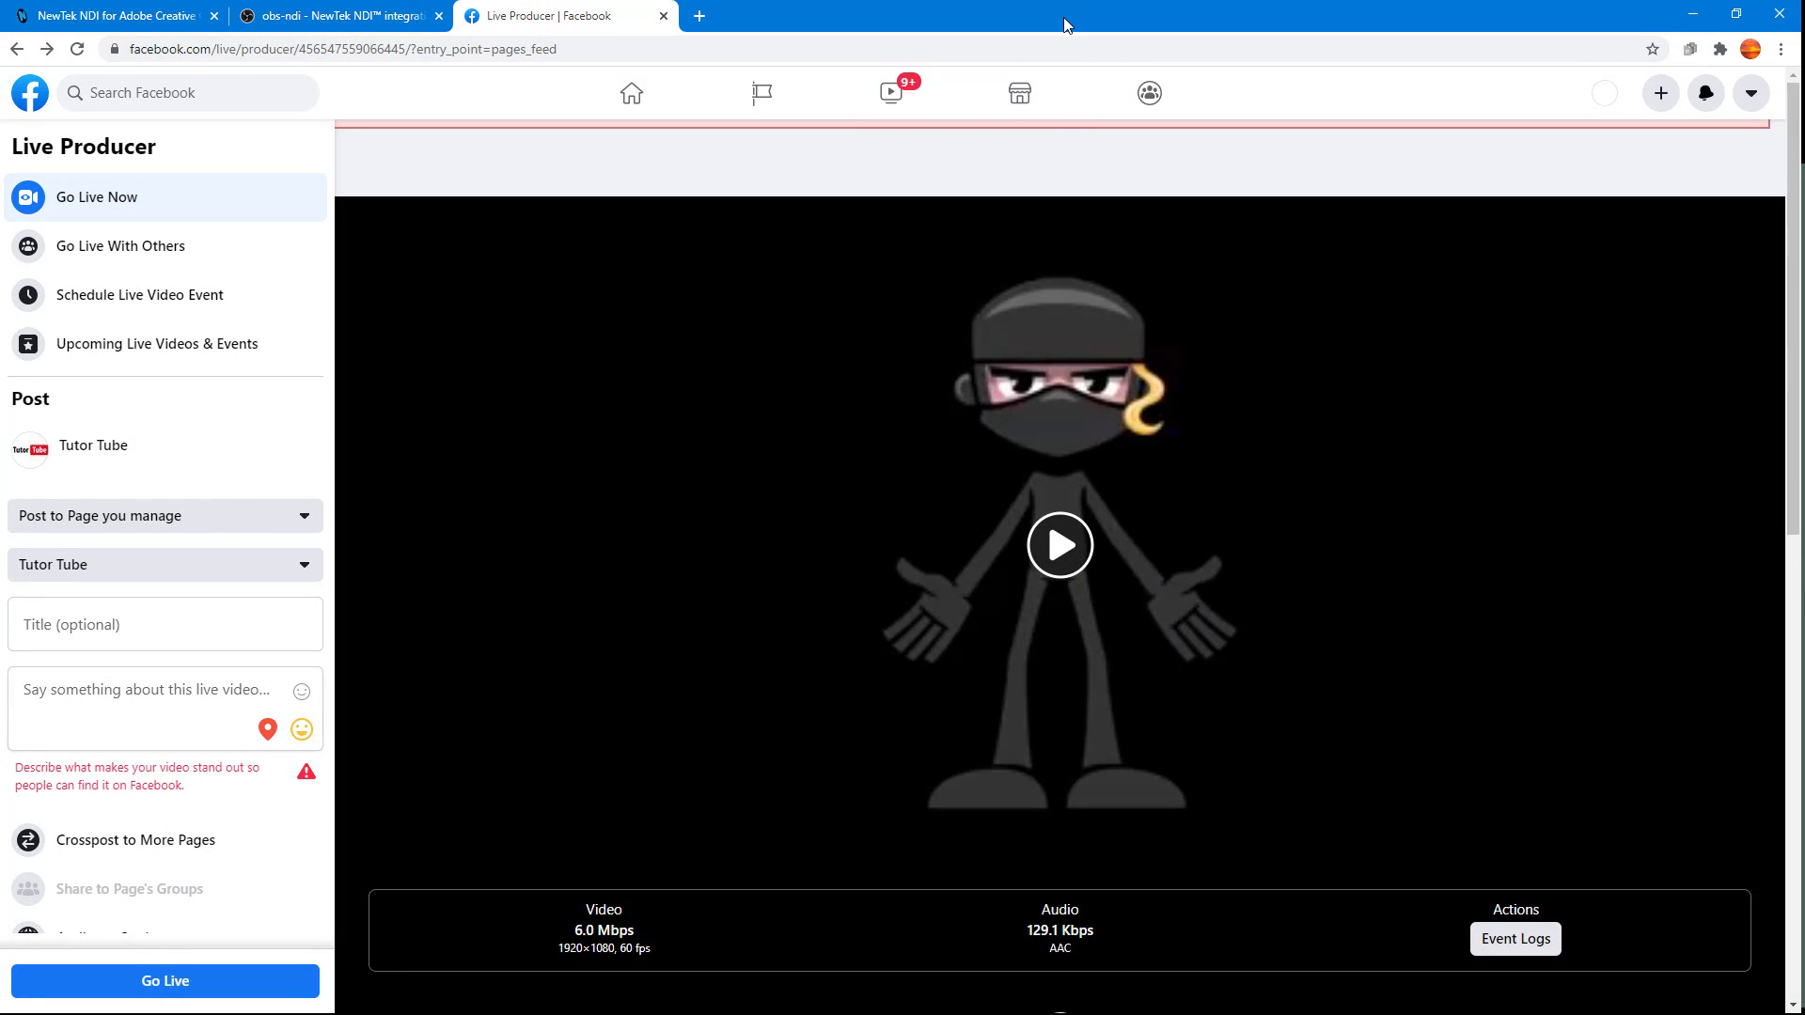
drag(1064, 5, 1112, 25)
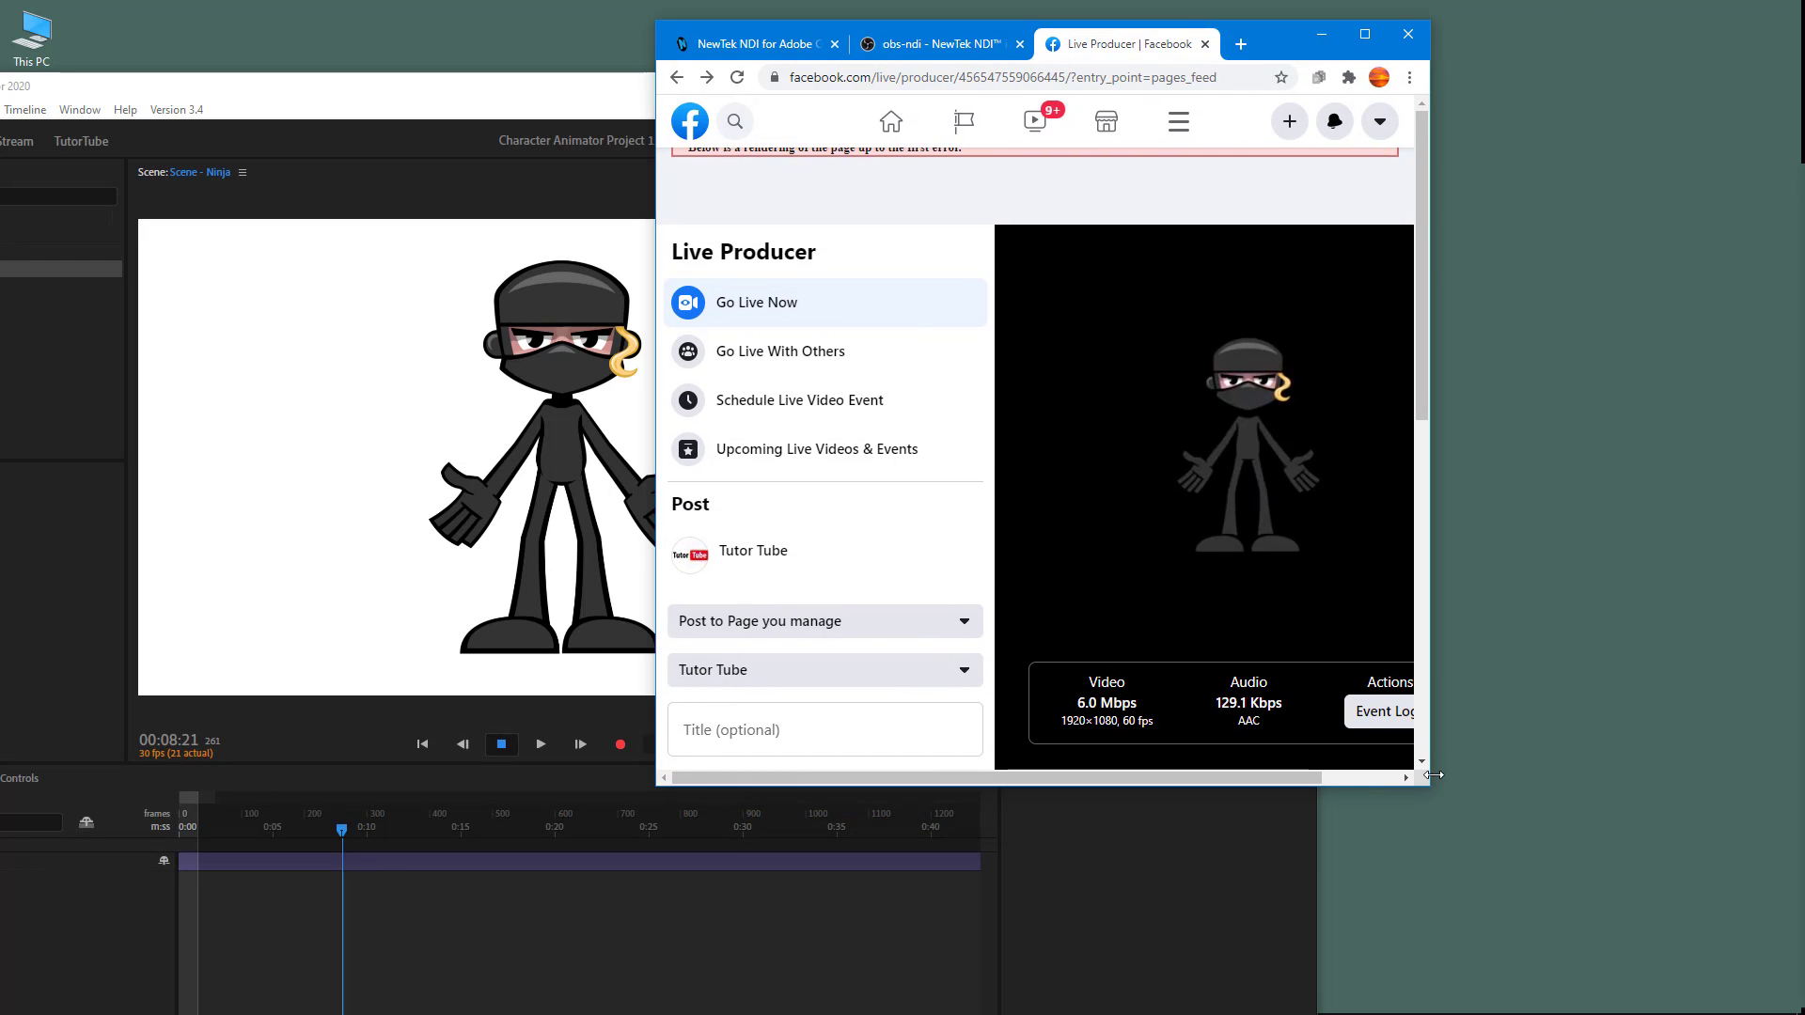
drag(1430, 781, 1732, 784)
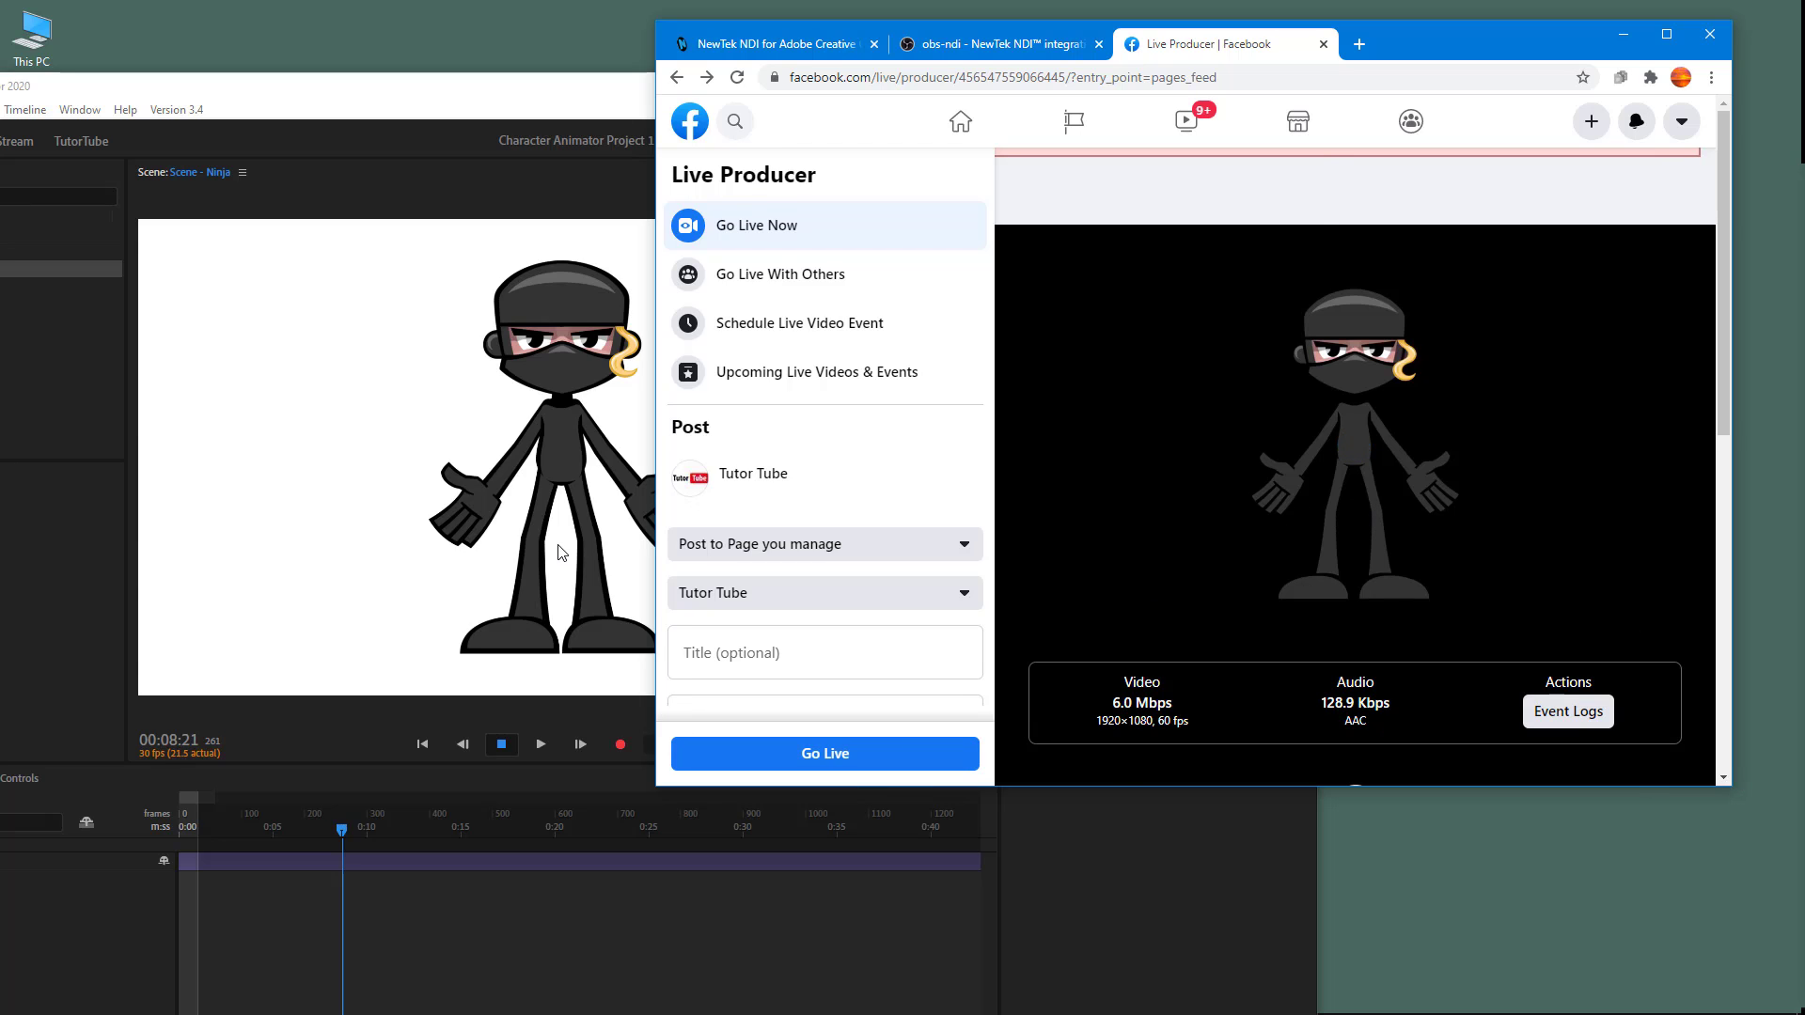
click(556, 630)
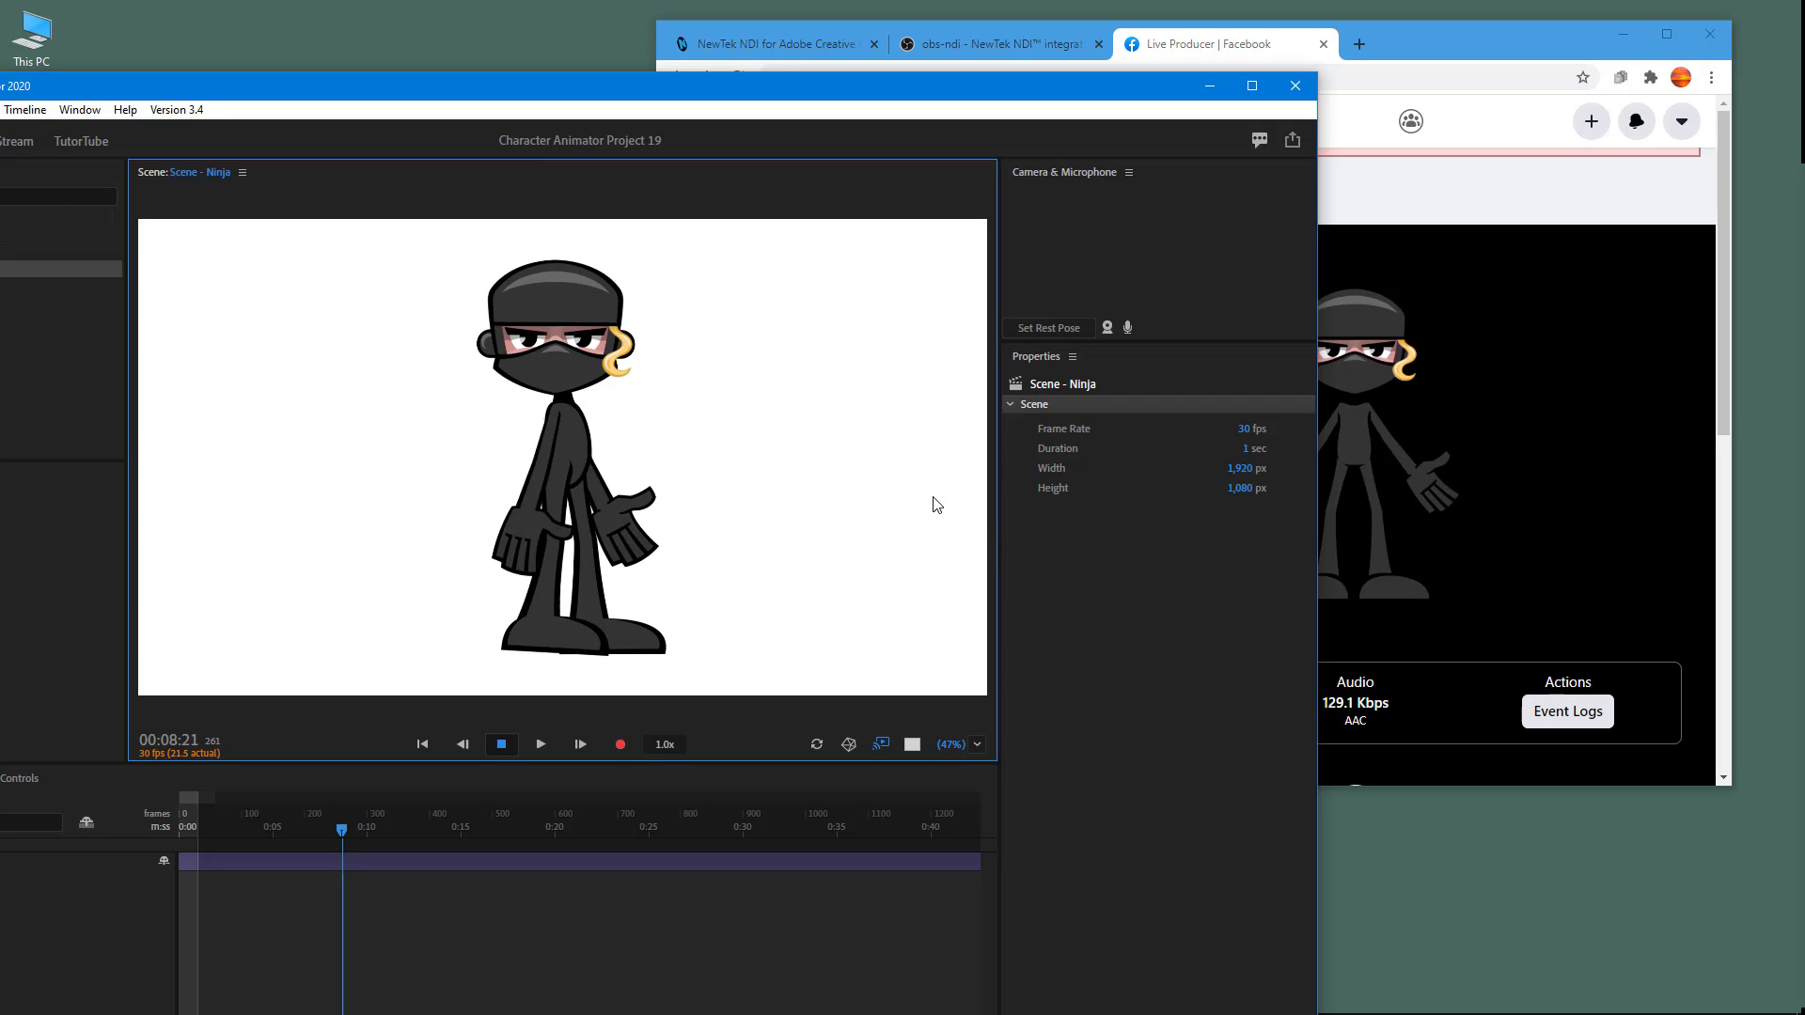
click(1485, 135)
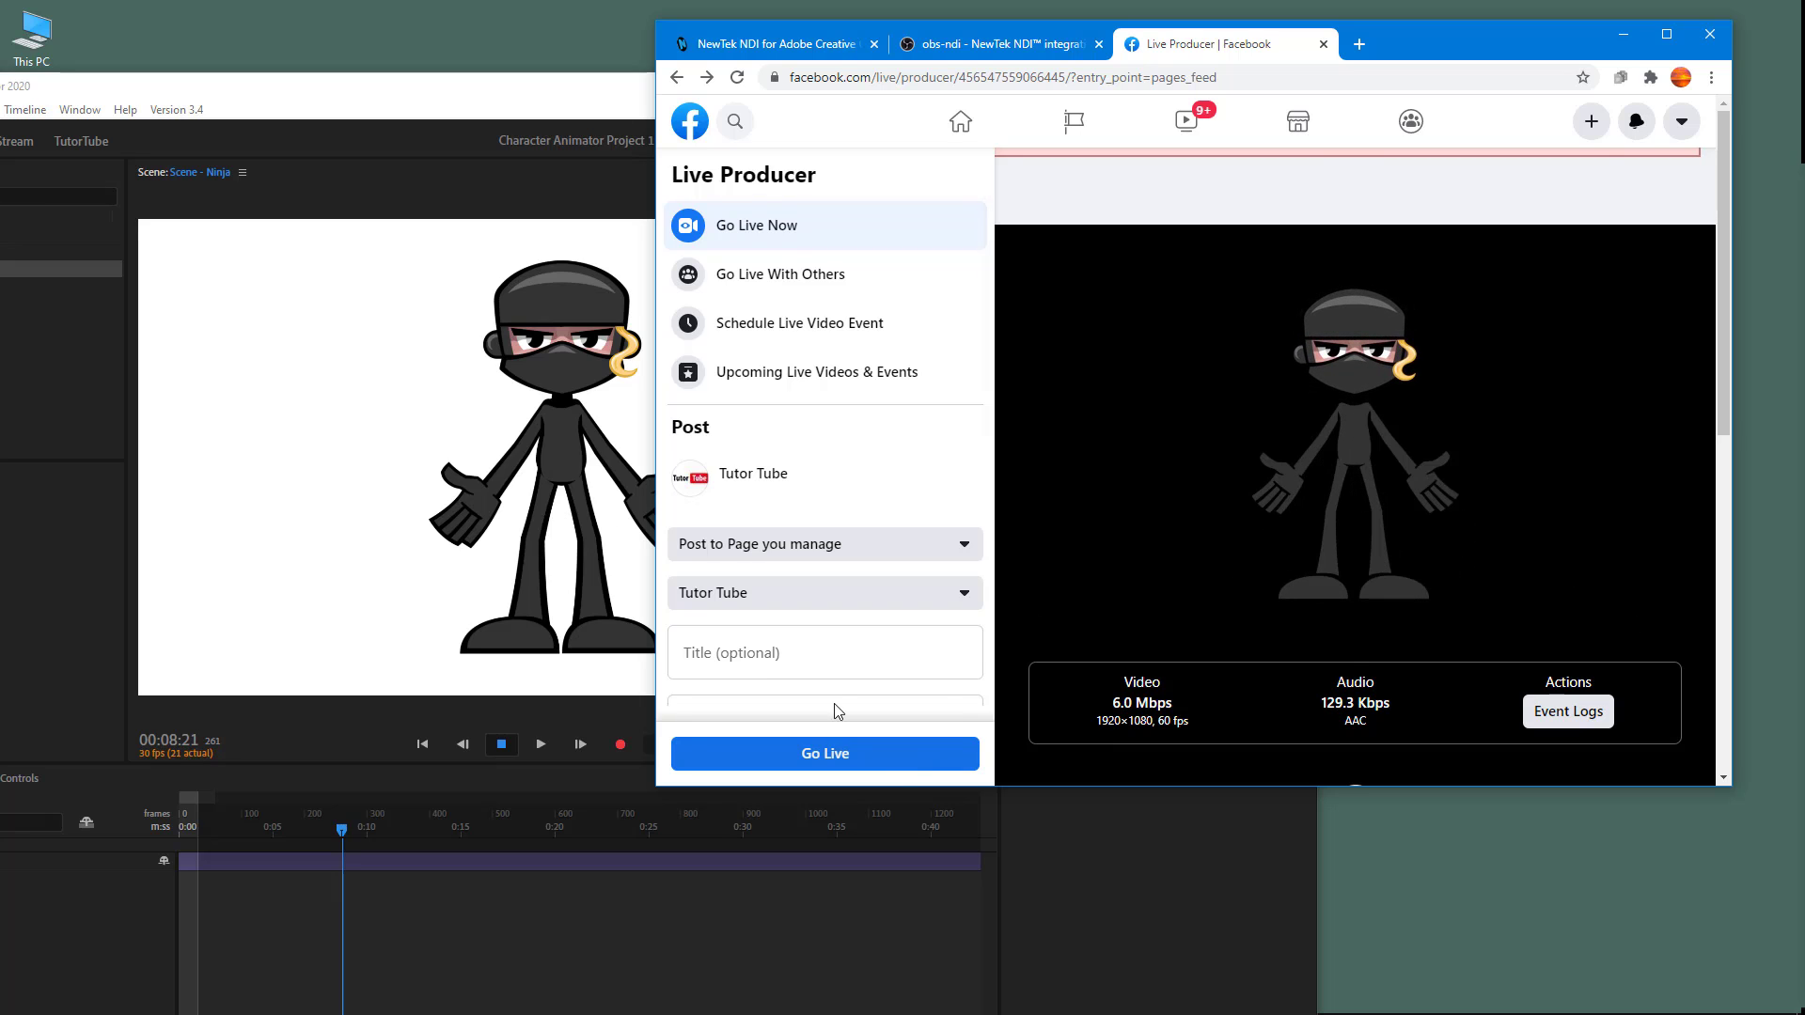
click(594, 482)
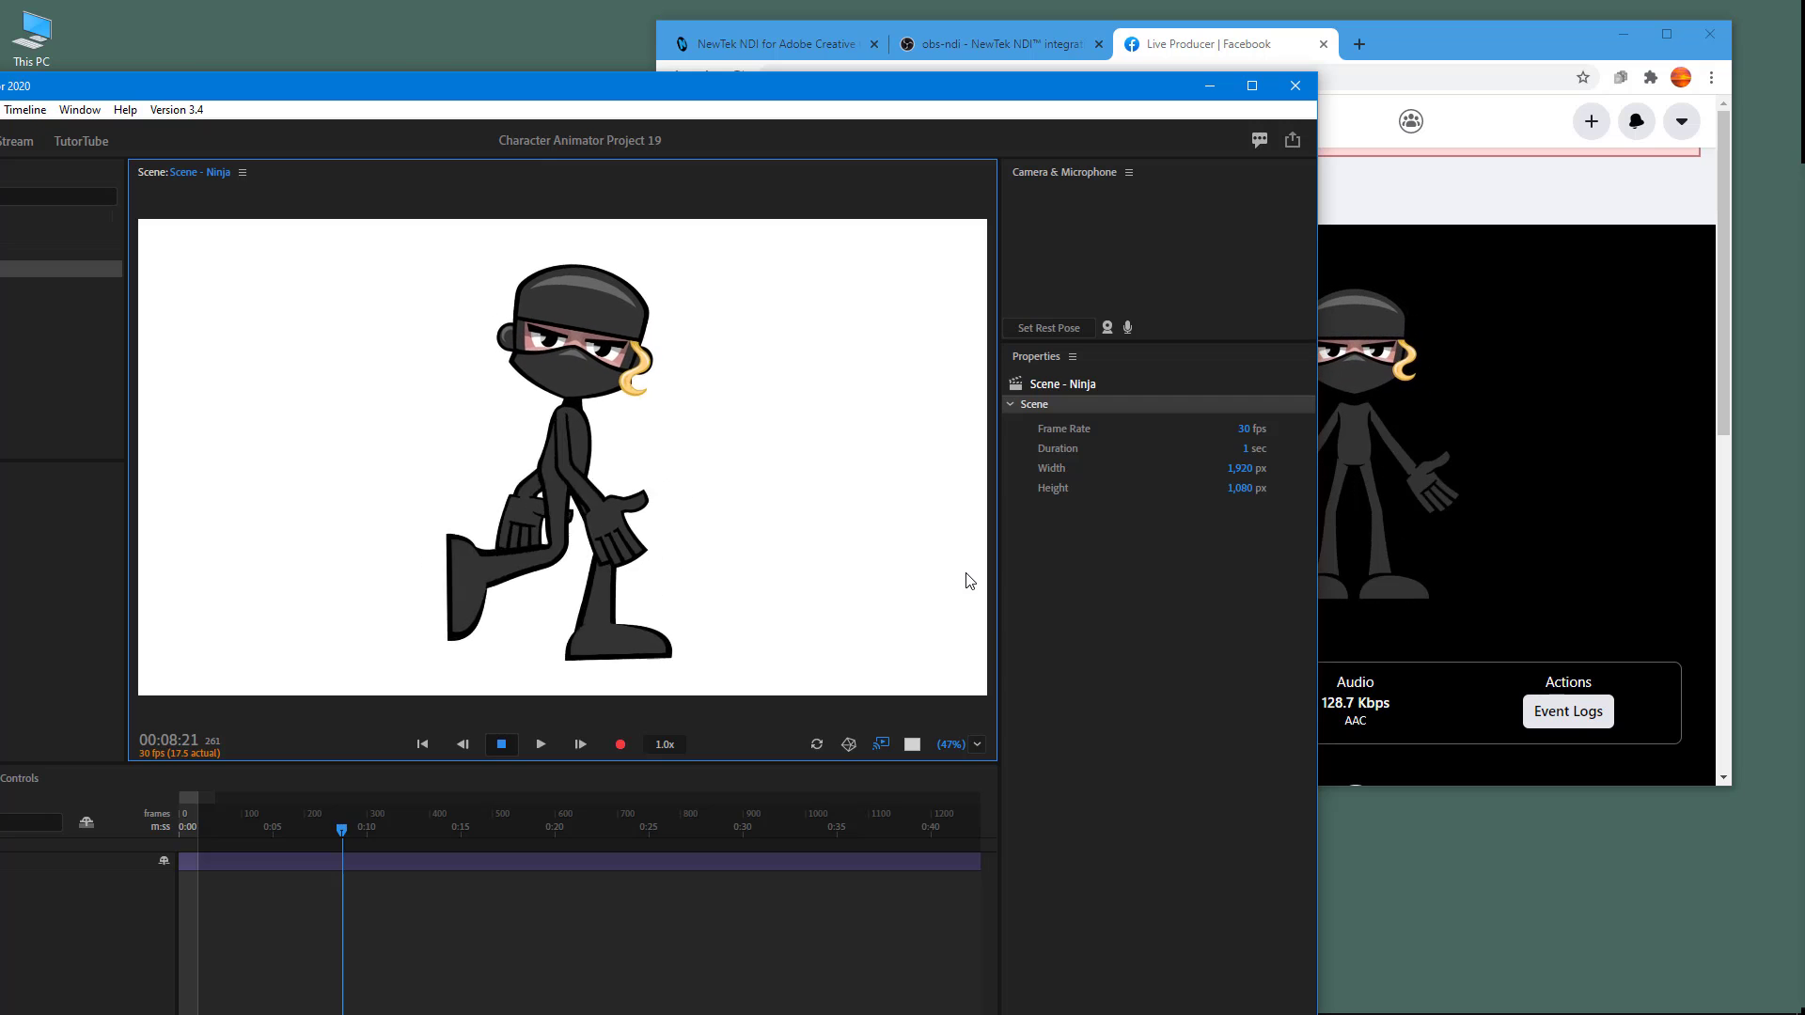
click(1513, 191)
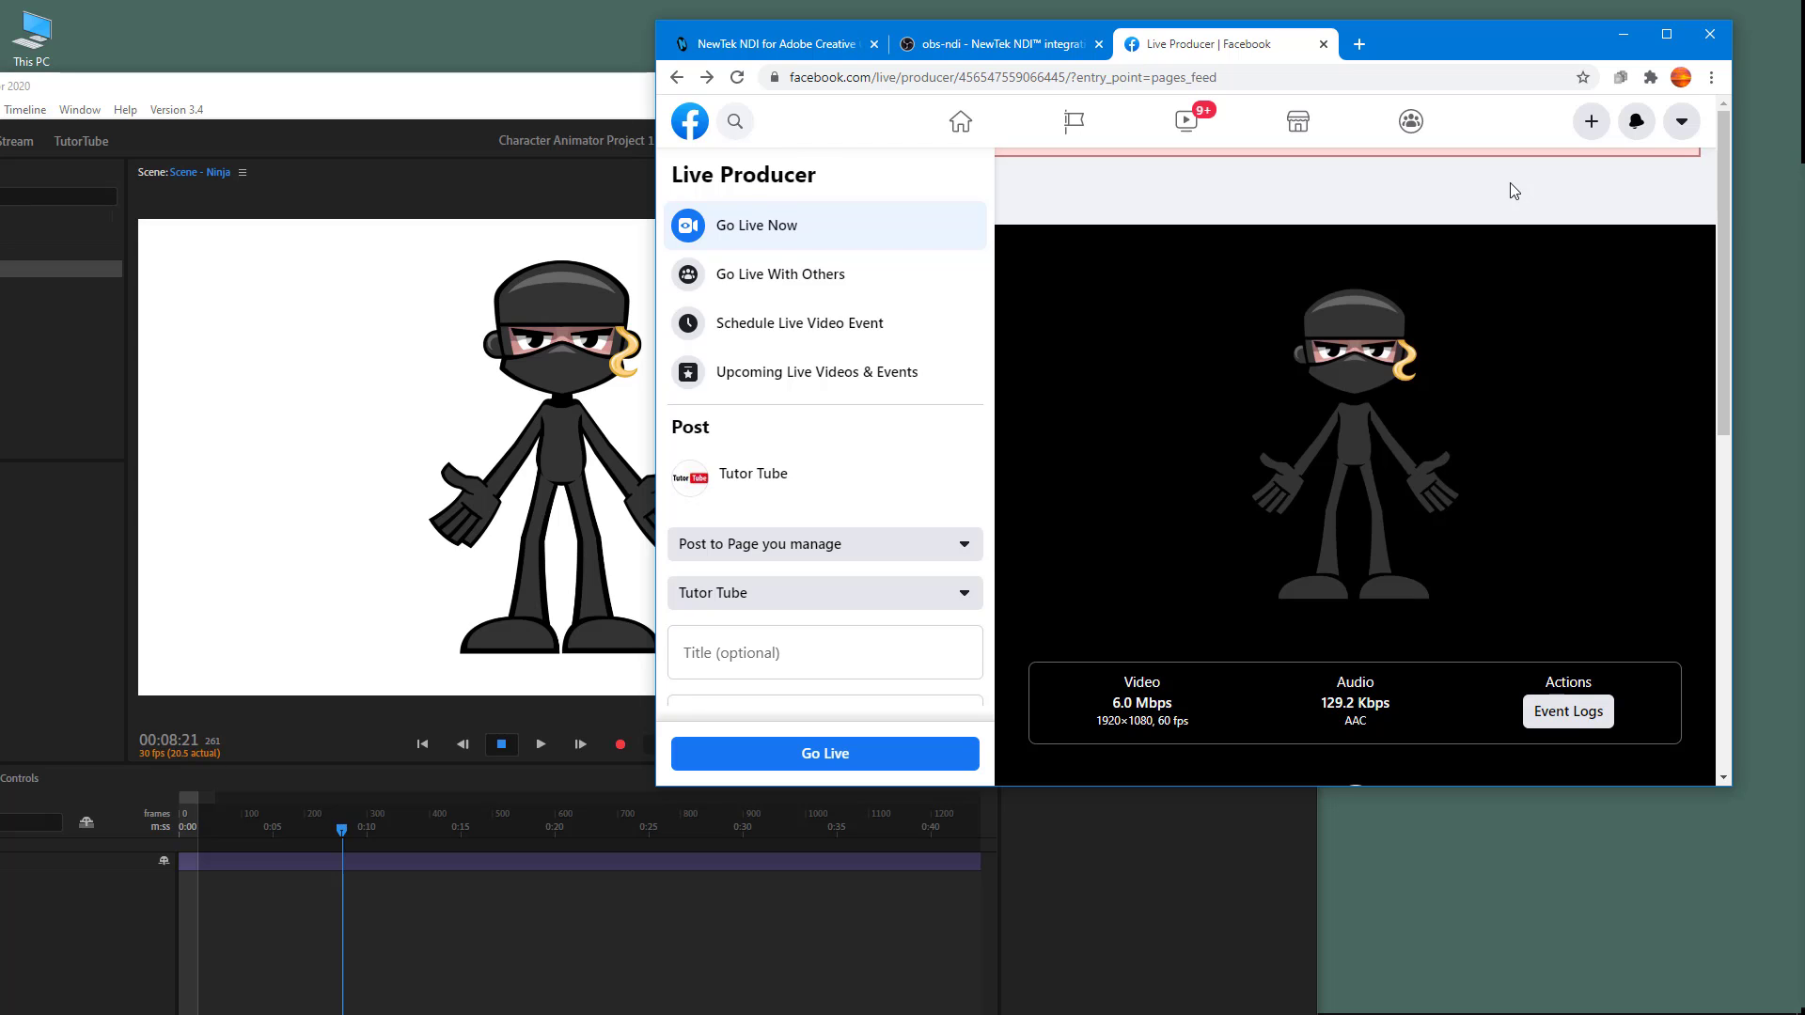
click(574, 103)
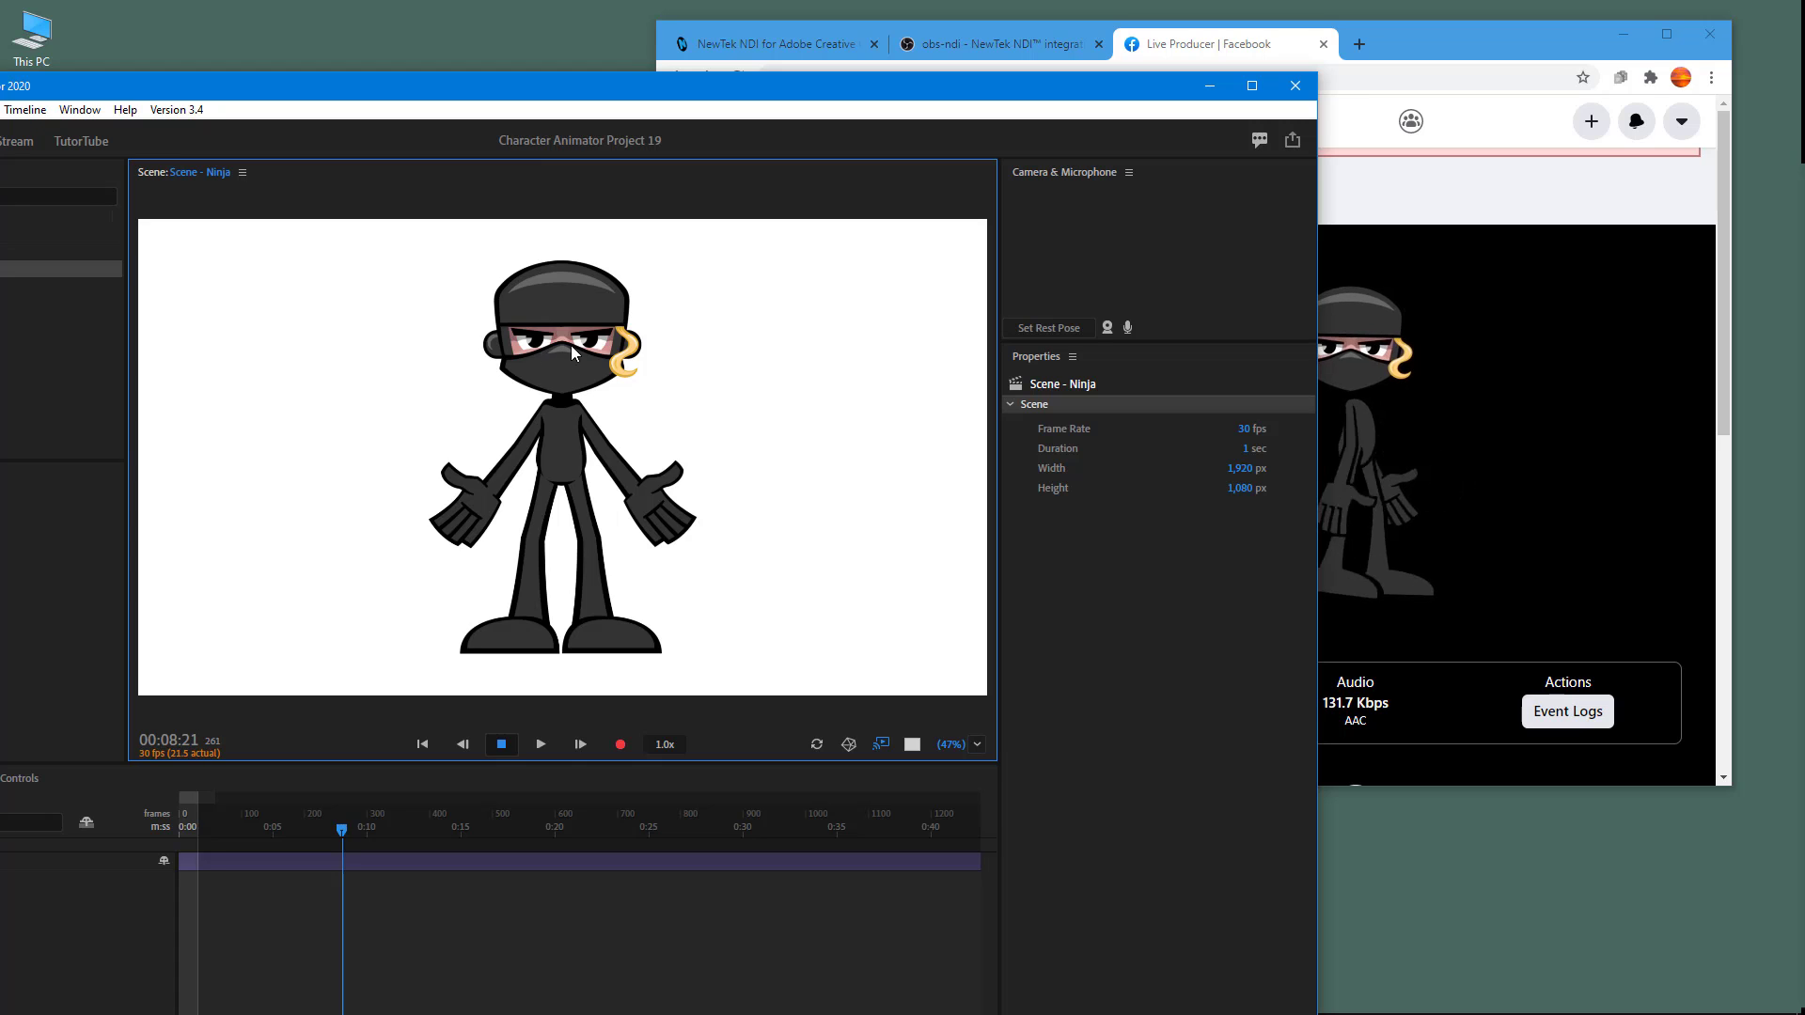
click(1393, 192)
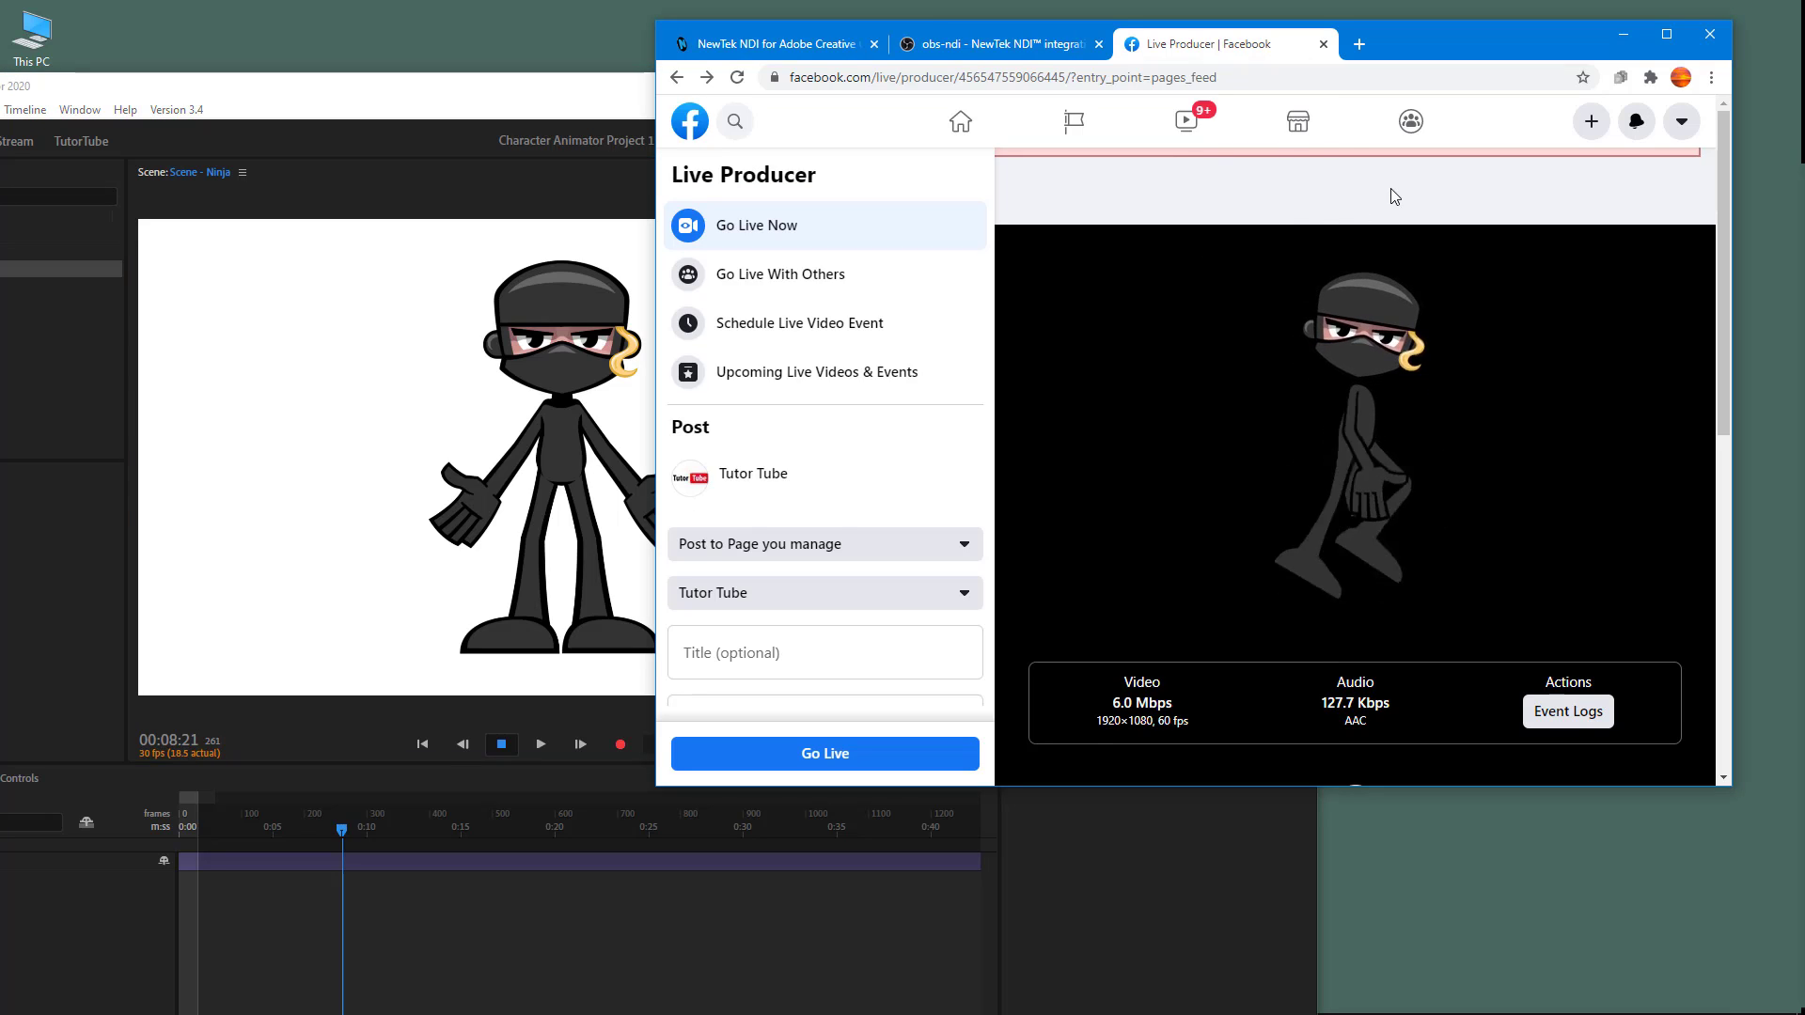